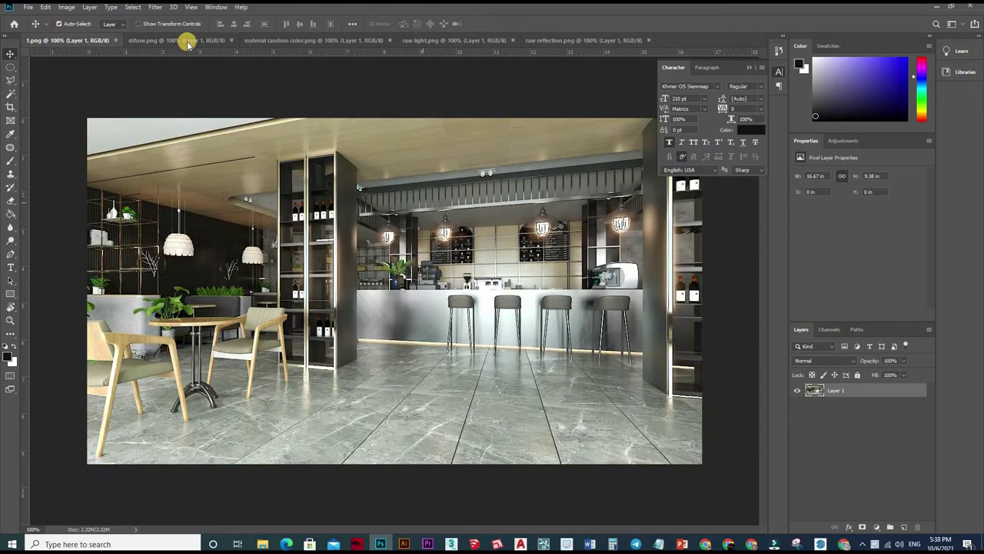
Preview the diffuse.png and material random color.png passes, picking the Magic Wand along the way.
key("ctrl+Tab")
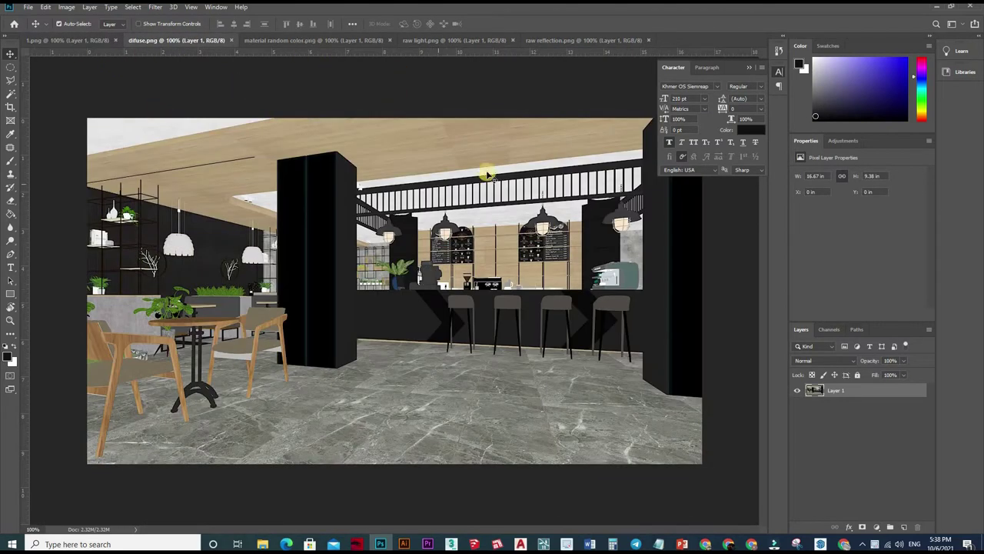
key("ctrl+Tab")
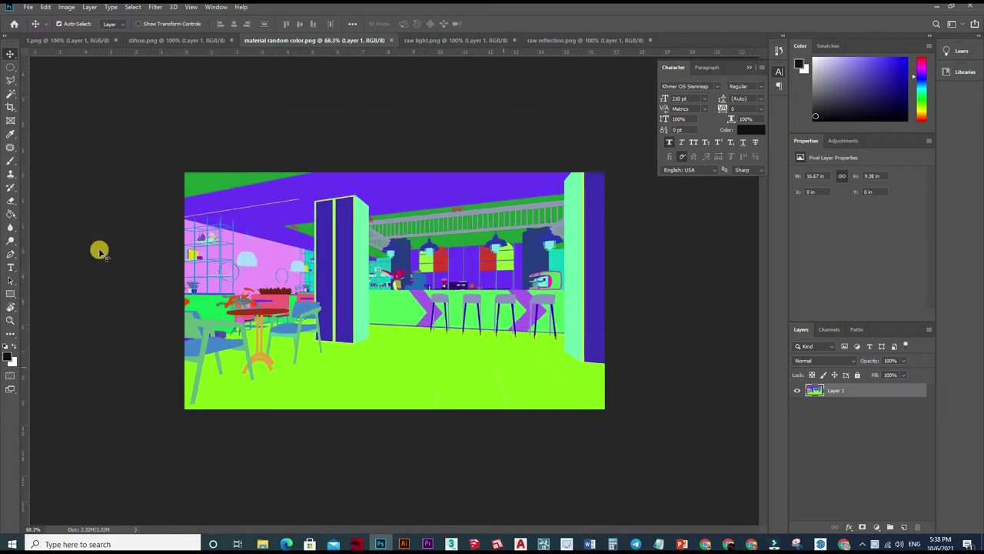
scroll(100, 252, "up", 3)
left_click(11, 93)
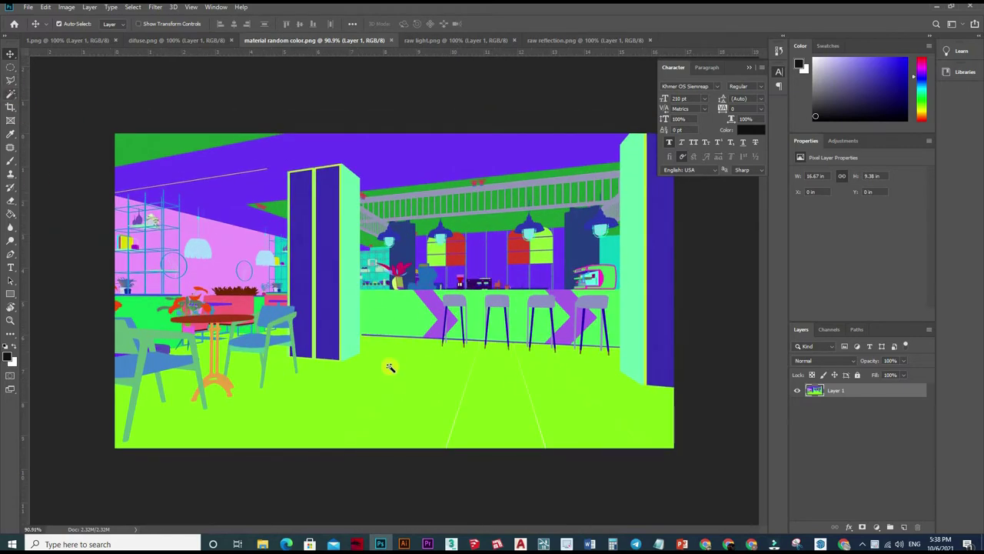
scroll(413, 388, "down", 3)
scroll(413, 388, "up", 2)
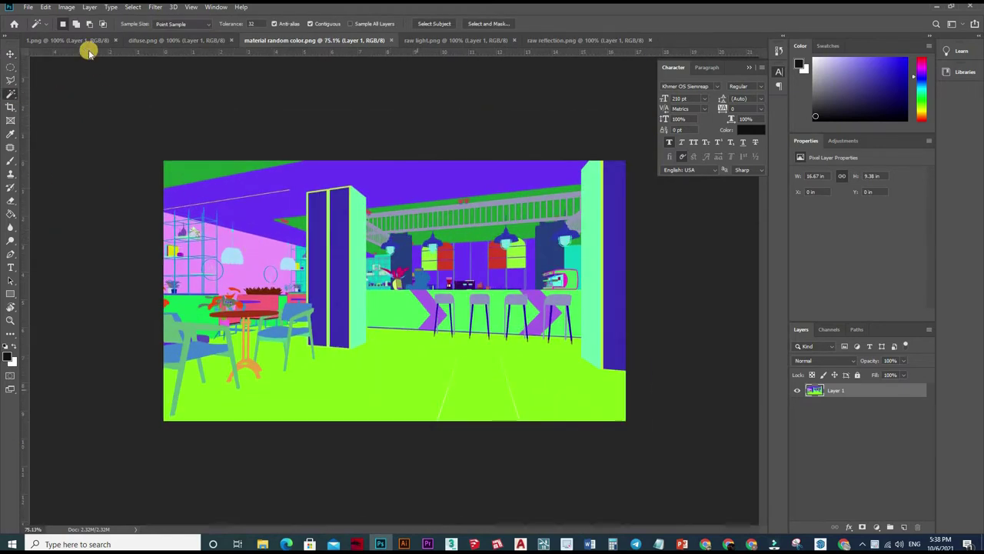
Back in 1.png with the Move tool, duplicate the render layer twice.
key("ctrl+shift+Tab")
key("ctrl+shift+Tab")
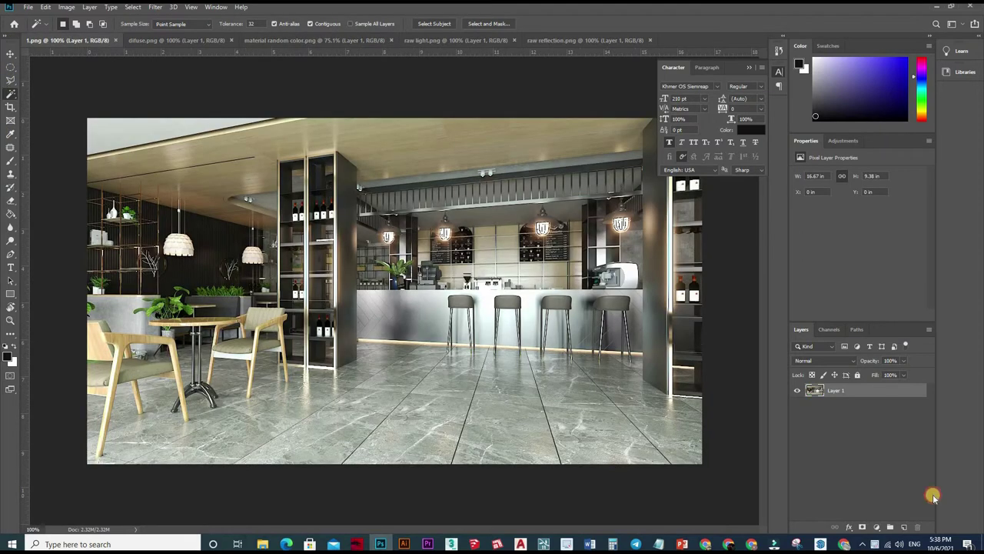
key("v")
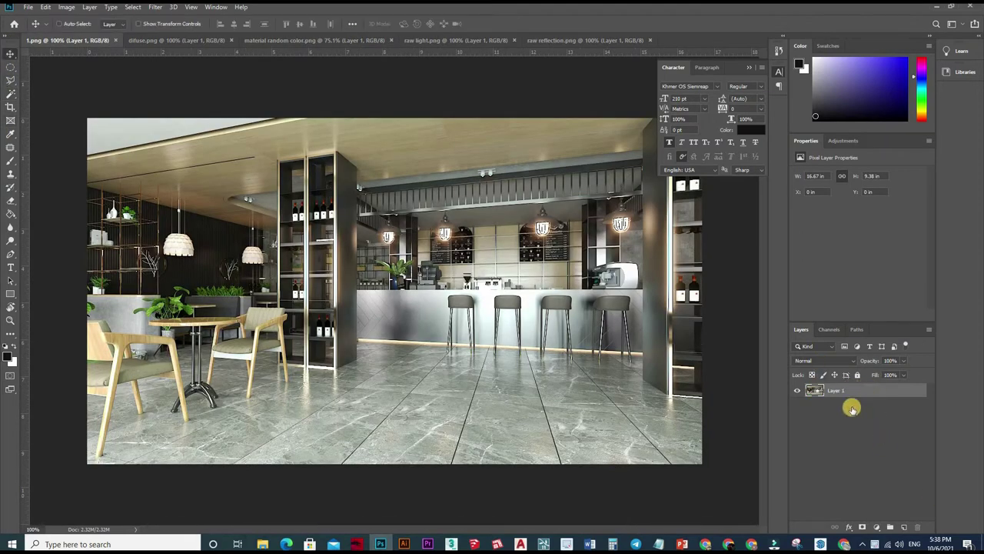
key("ctrl+j")
key("ctrl+j")
Rename Layer 1 copy to da and Layer 1 copy 2 to br, then bring up Curves for br.
right_click(863, 406)
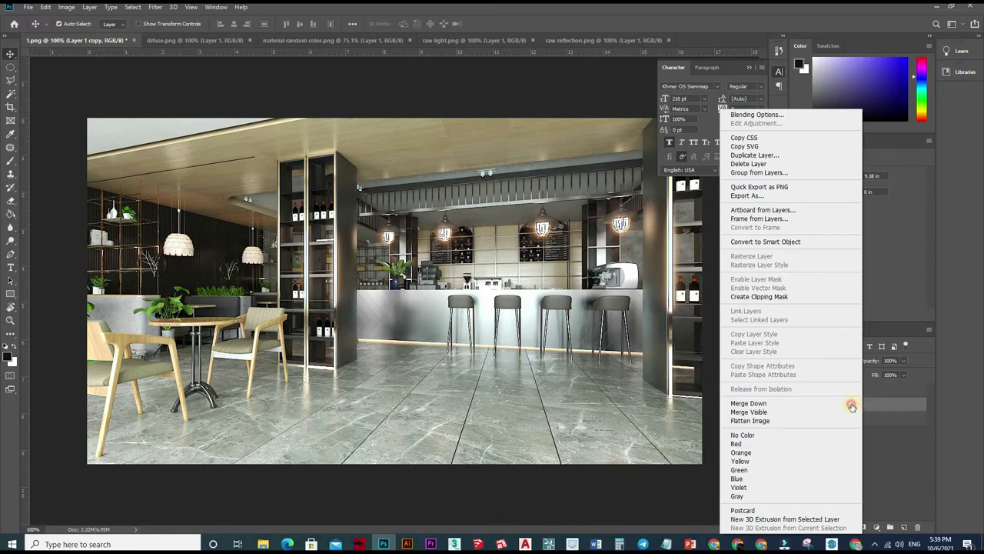
left_click(854, 405)
double_click(859, 405)
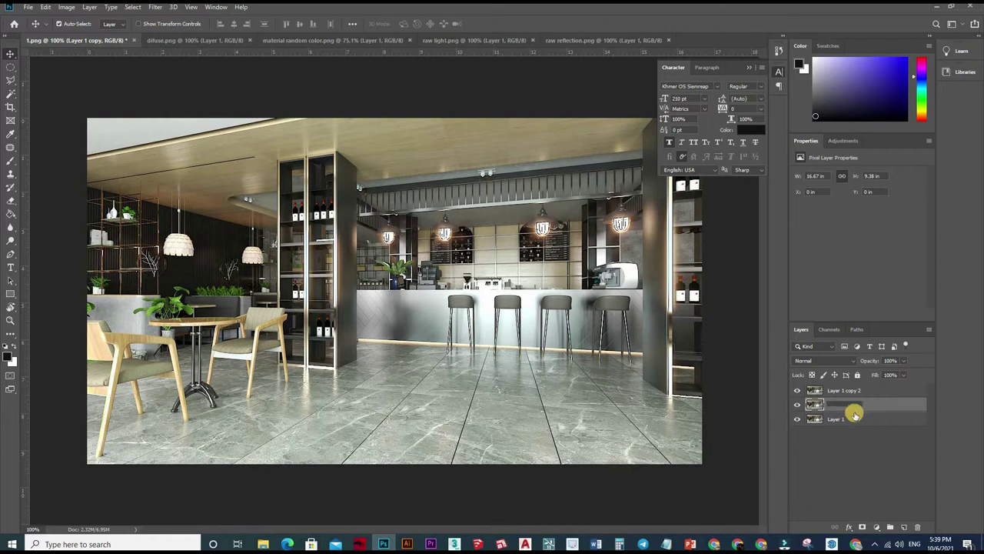
type("dif")
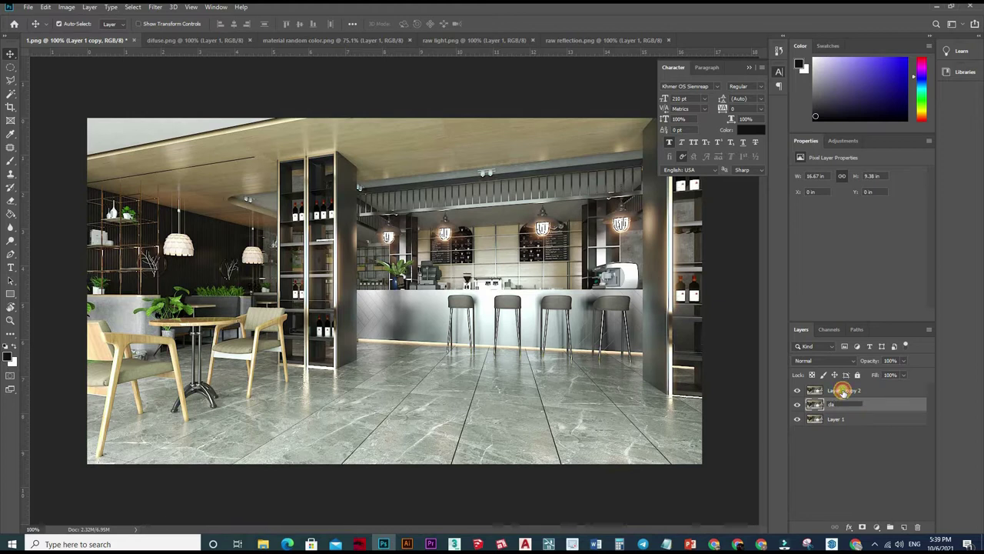
left_click(844, 391)
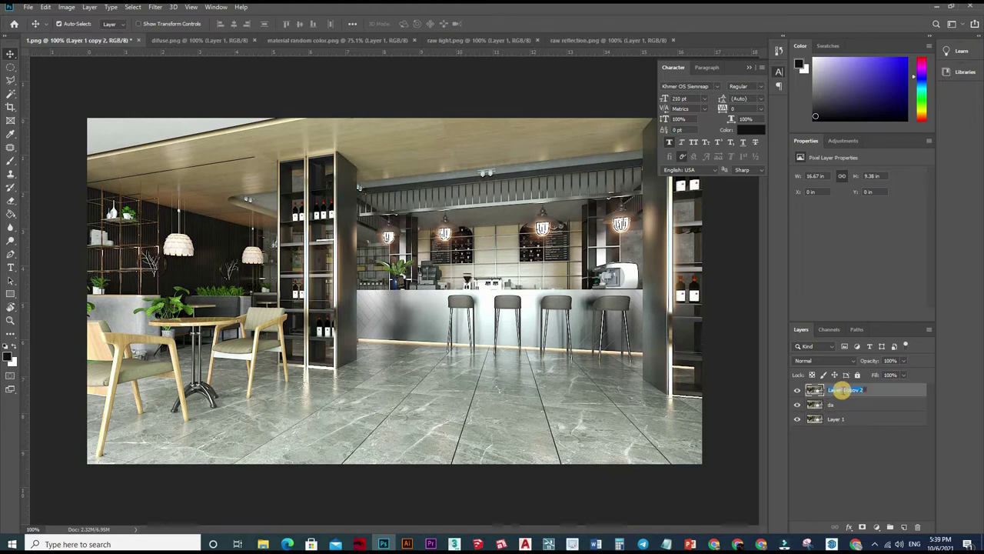
type("br")
key("Return")
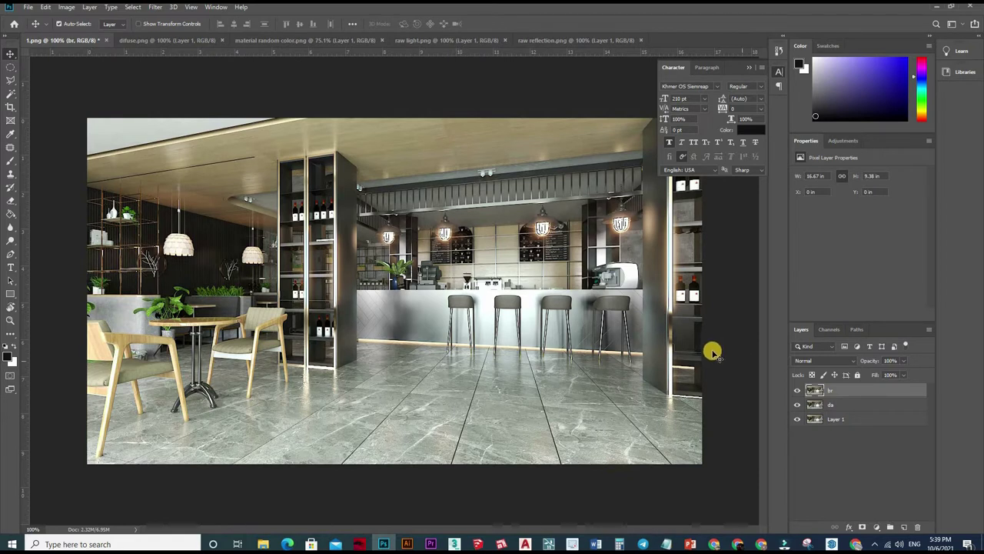
key("ctrl+m")
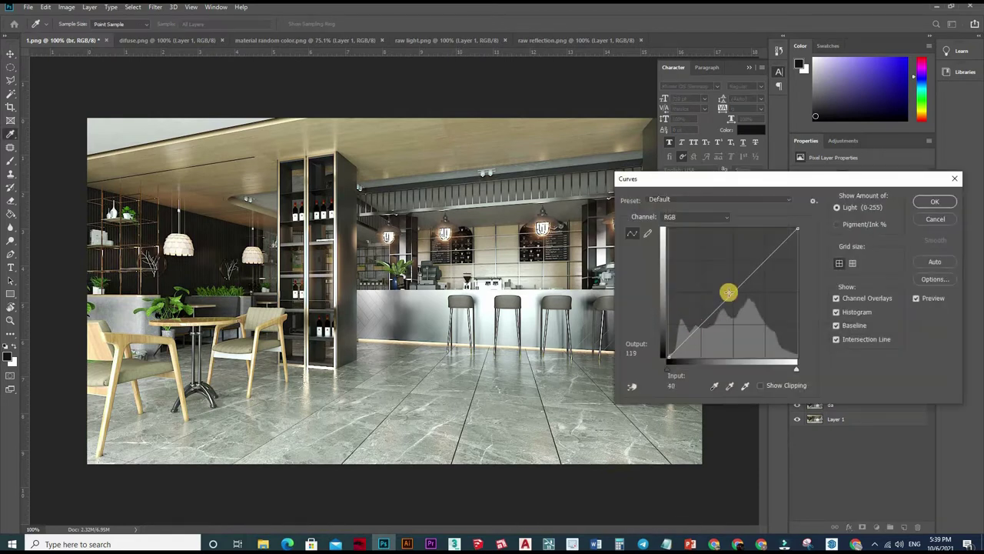
Lift the curve midpoint from input 142 to output 161 and apply it to br.
mouse_move(738, 275)
left_mouse_down()
mouse_move(730, 253)
mouse_move(738, 282)
mouse_move(740, 272)
left_mouse_up()
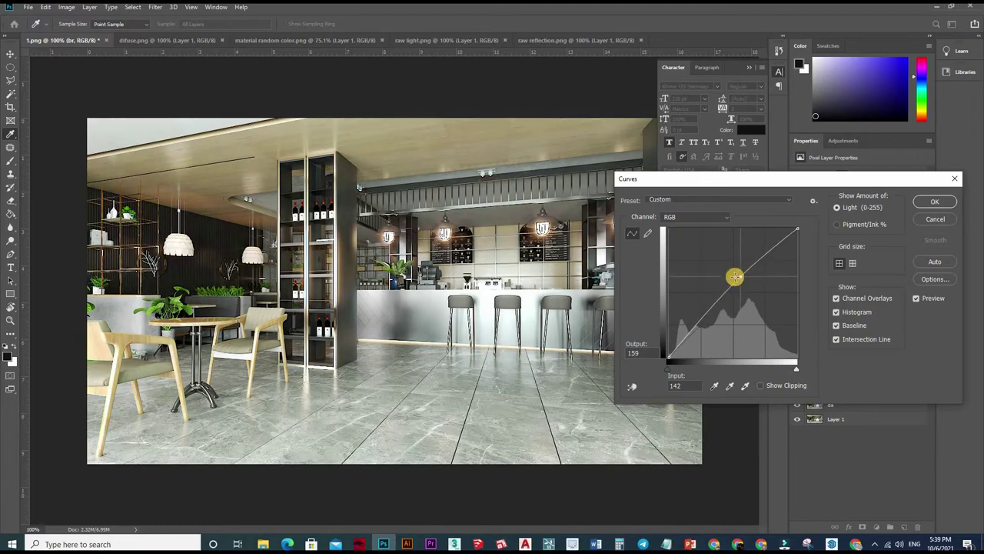
left_click(923, 203)
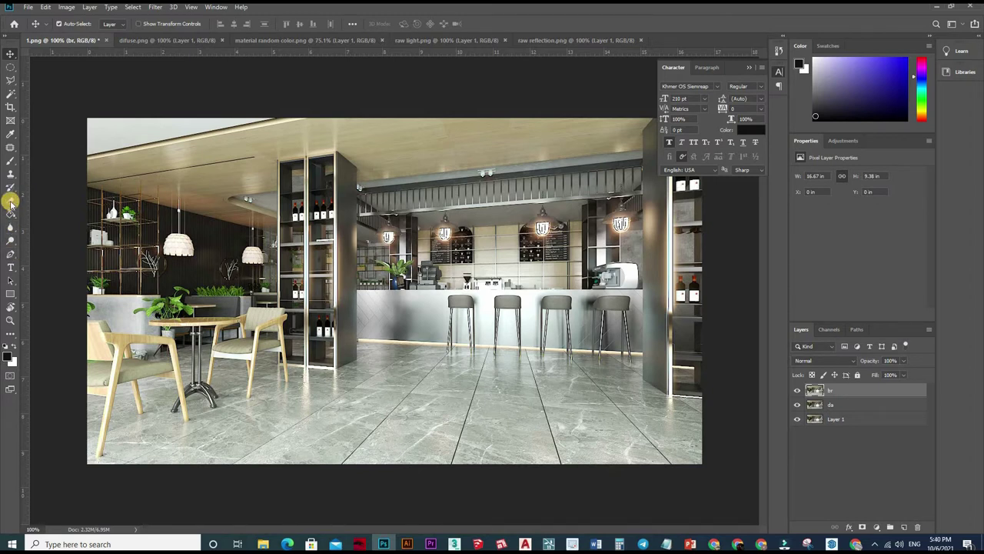
With a 500 px Eraser, erase br's brightening from a patch of the ceiling.
left_click(11, 201)
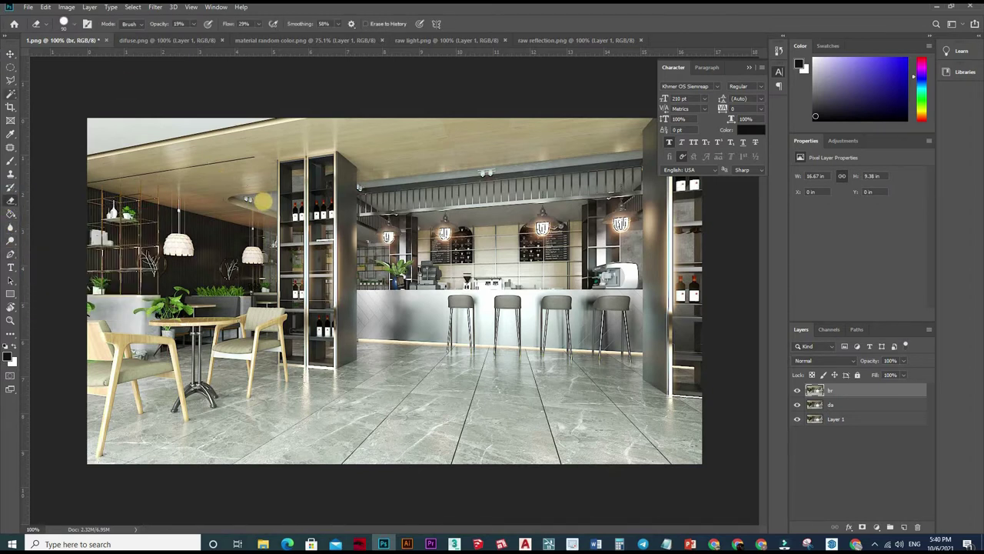
key("bracketright")
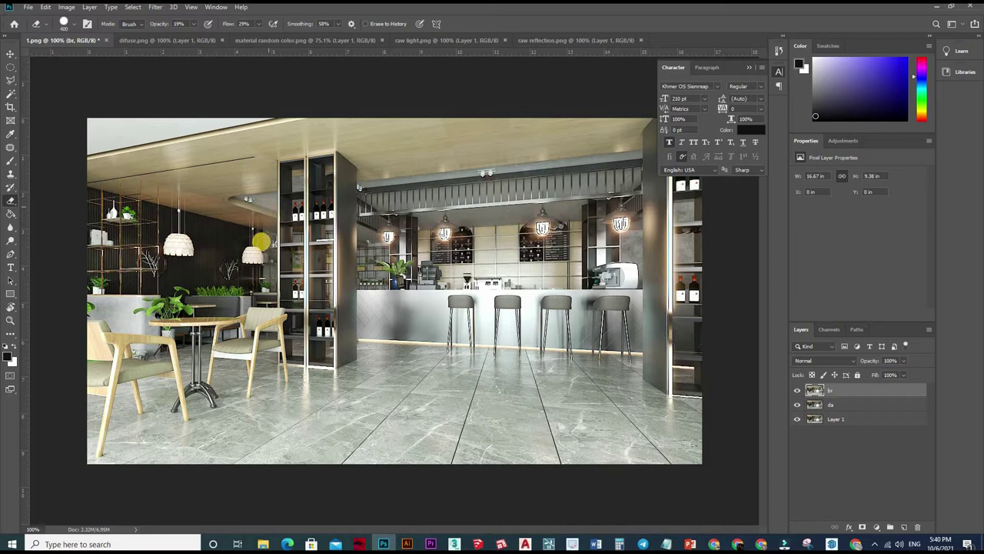
key("bracketright")
left_click(240, 199)
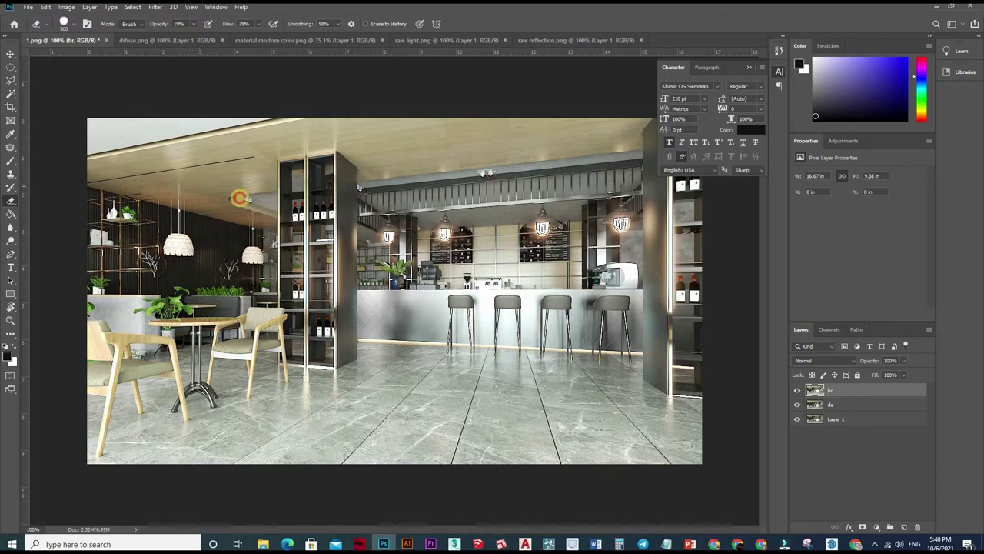
left_click_drag(240, 199, 314, 172)
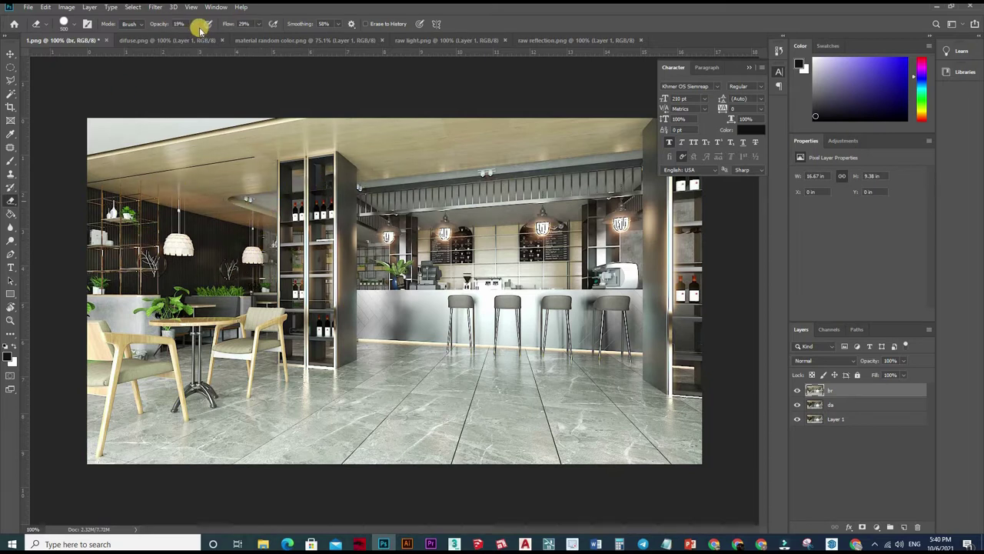
Set eraser flow to 85% and opacity to 80%, then erase the upper-left ceiling and pendant lamps.
left_click(259, 26)
left_click_drag(259, 31, 279, 36)
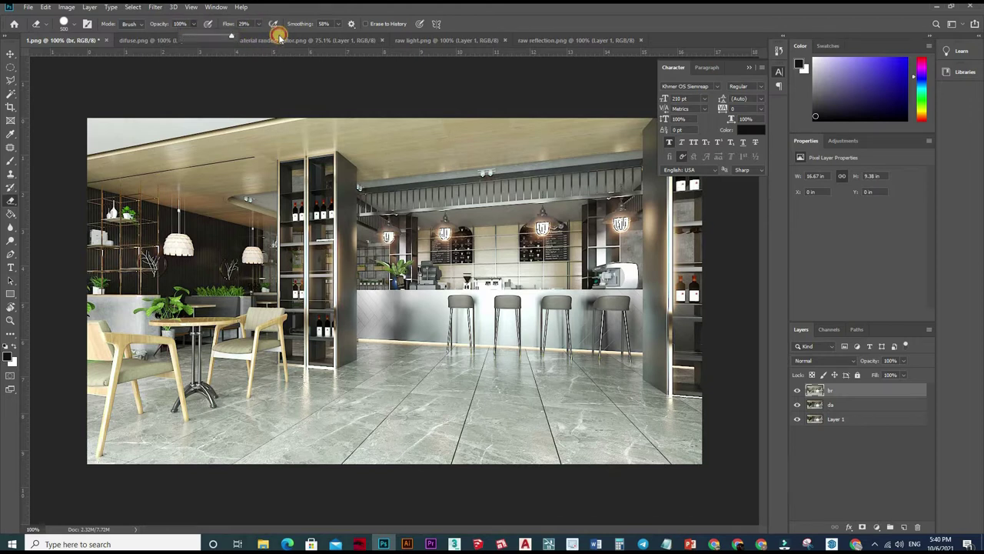
left_click_drag(191, 23, 198, 35)
key("8")
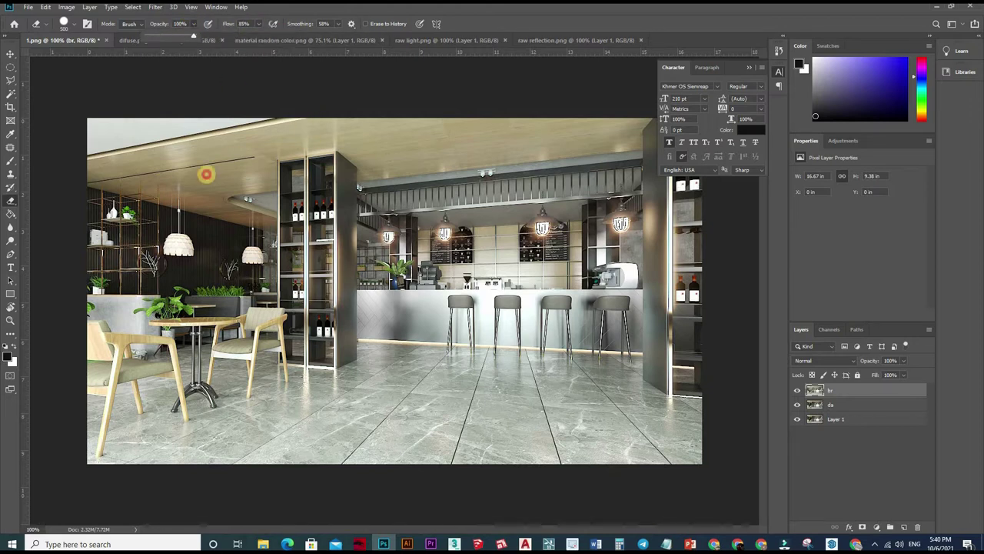
left_click_drag(204, 171, 179, 361)
left_click_drag(226, 263, 155, 271)
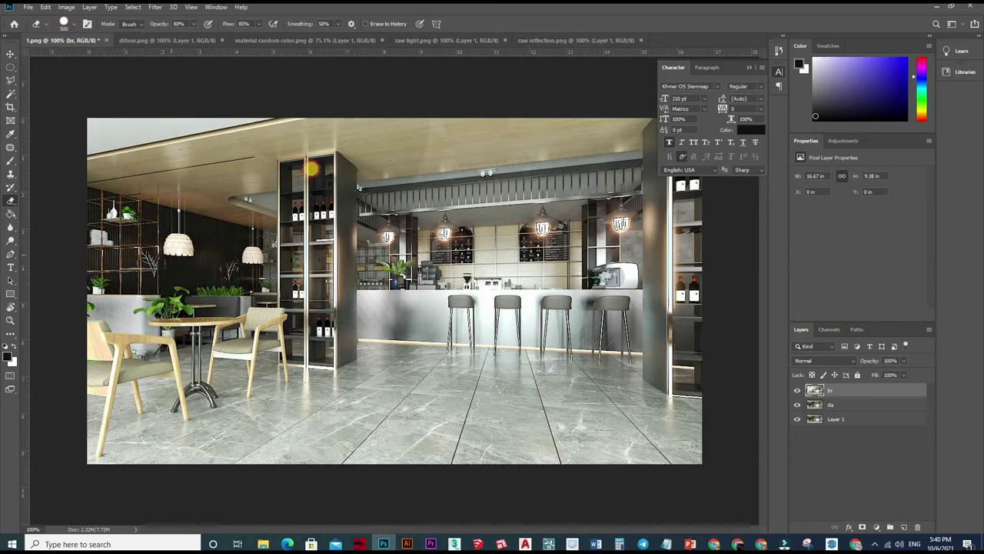
mouse_move(199, 240)
left_mouse_down()
mouse_move(371, 163)
mouse_move(468, 176)
mouse_move(476, 220)
mouse_move(496, 213)
mouse_move(511, 242)
mouse_move(202, 268)
mouse_move(167, 243)
mouse_move(561, 207)
left_mouse_up()
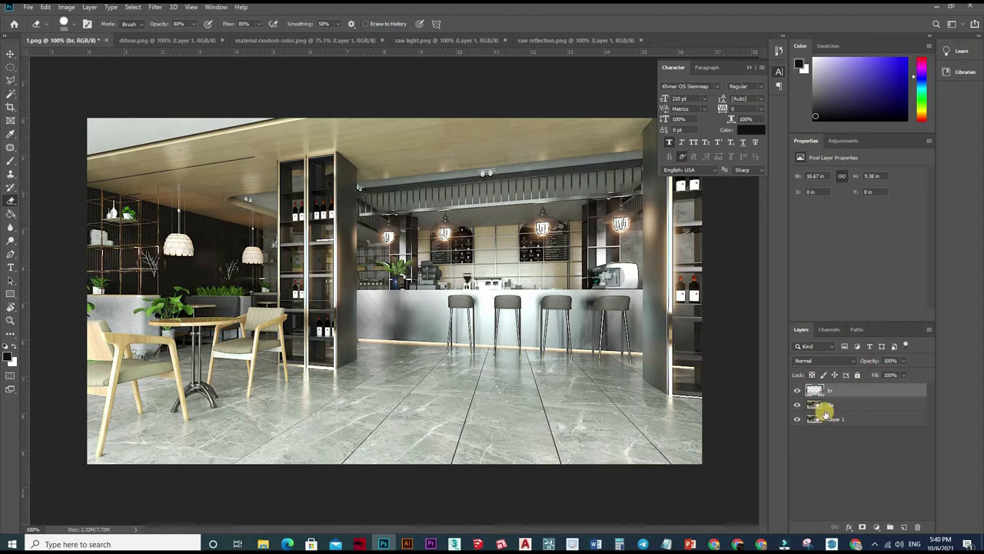
Darken the da layer with a Curves point lowering input 131 to output 98.
left_click(854, 405)
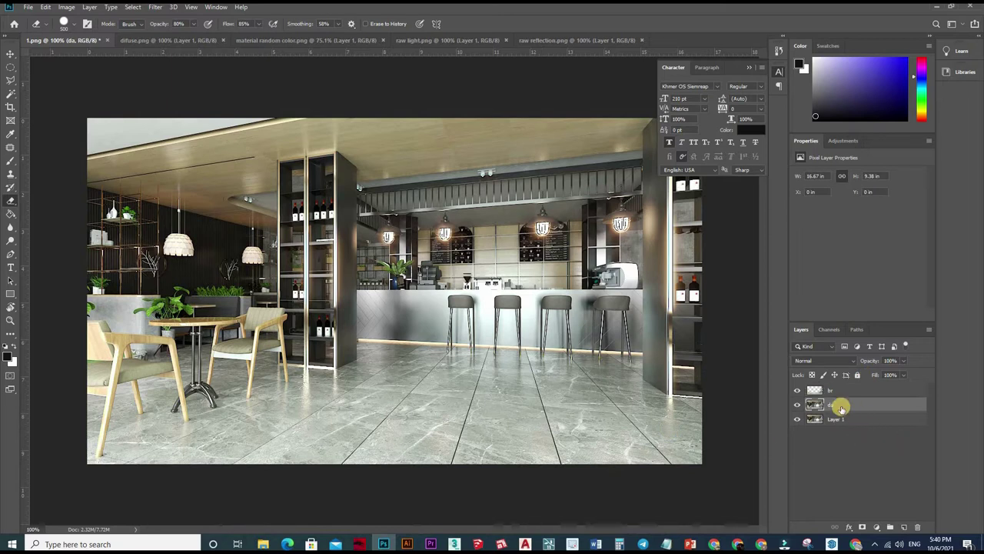
key("ctrl+m")
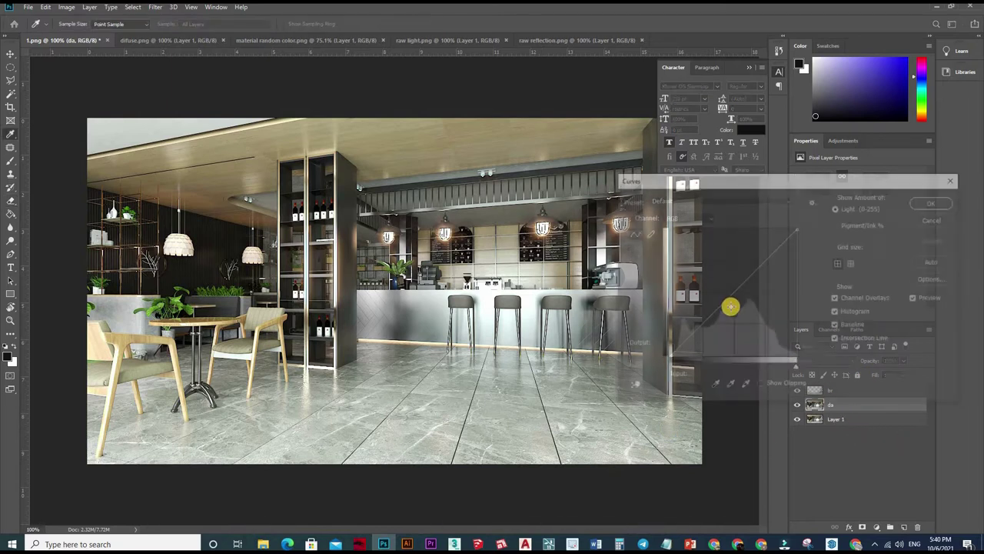
left_click(734, 307)
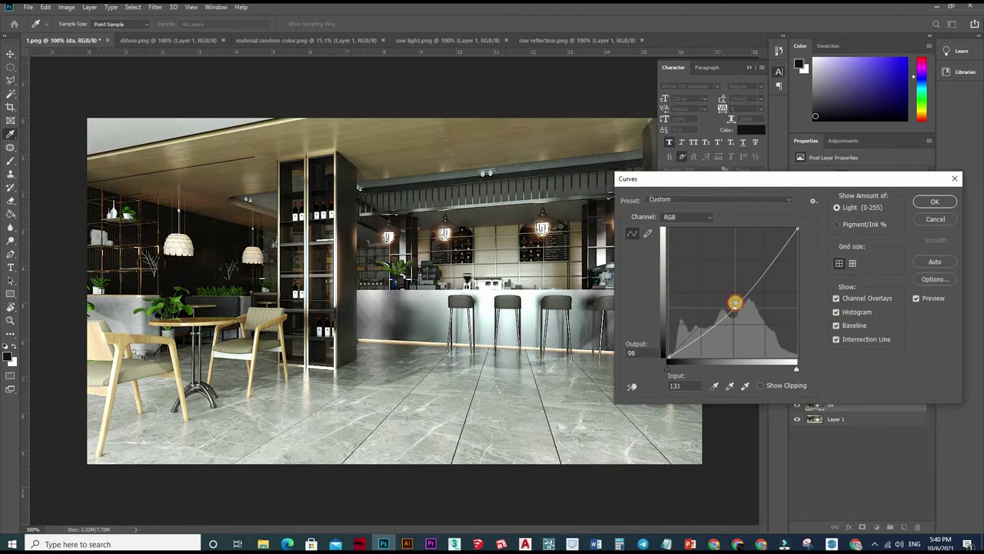
left_click_drag(735, 302, 736, 298)
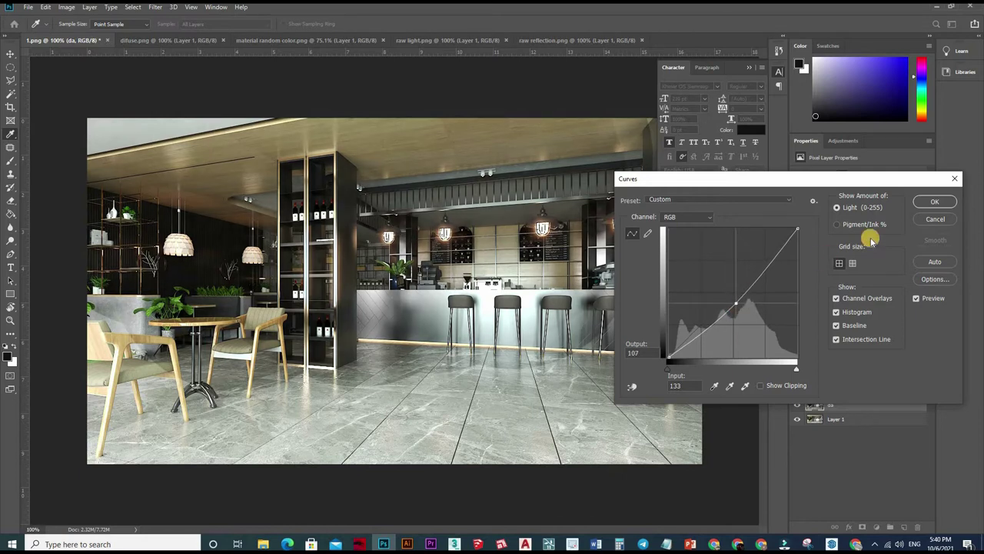
left_click(934, 203)
Erase da's darkening along the floor by the chairs, compare layer visibility, then make br active.
key("e")
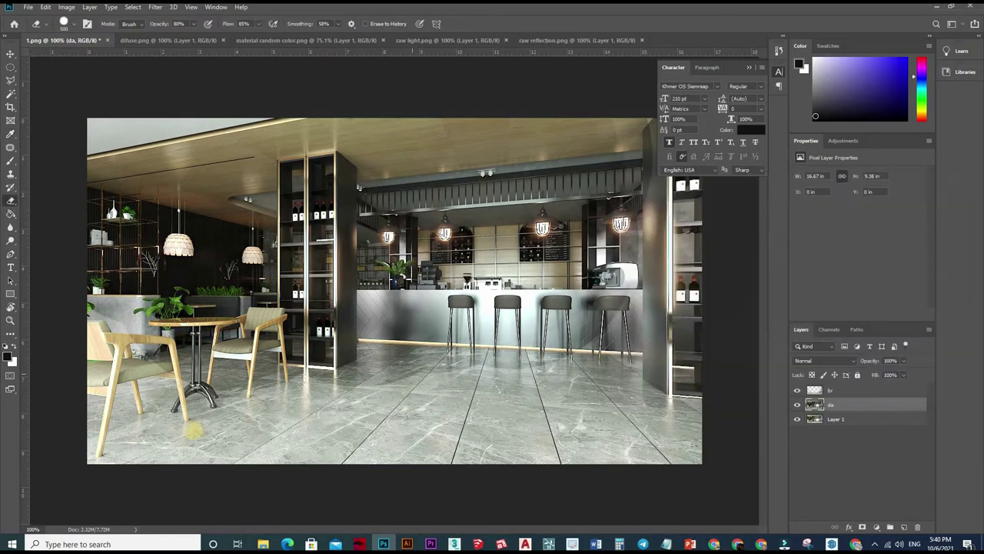
mouse_move(152, 446)
left_mouse_down()
mouse_move(320, 465)
mouse_move(510, 457)
mouse_move(481, 468)
mouse_move(572, 468)
mouse_move(667, 388)
left_mouse_up()
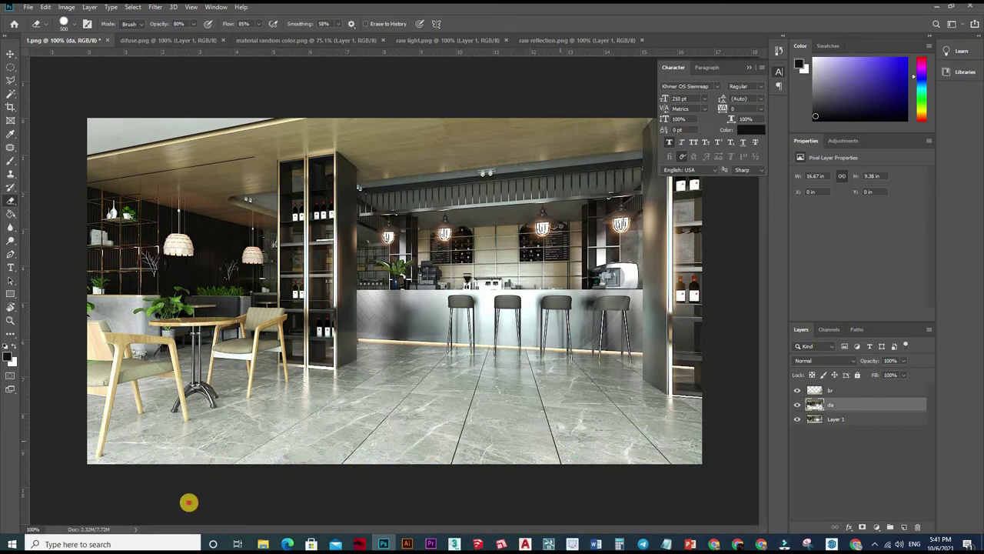
left_click(797, 406)
left_click(797, 405)
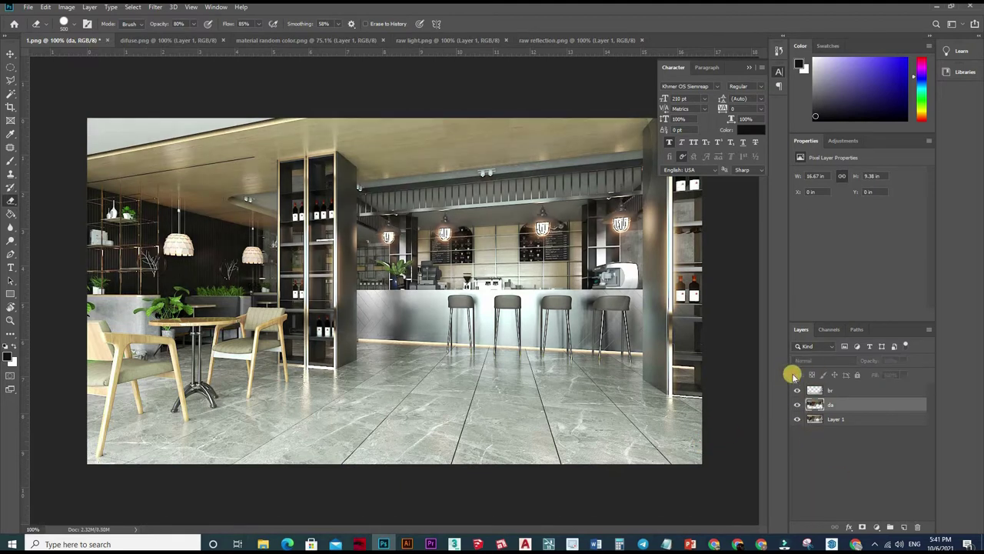
left_click(798, 390)
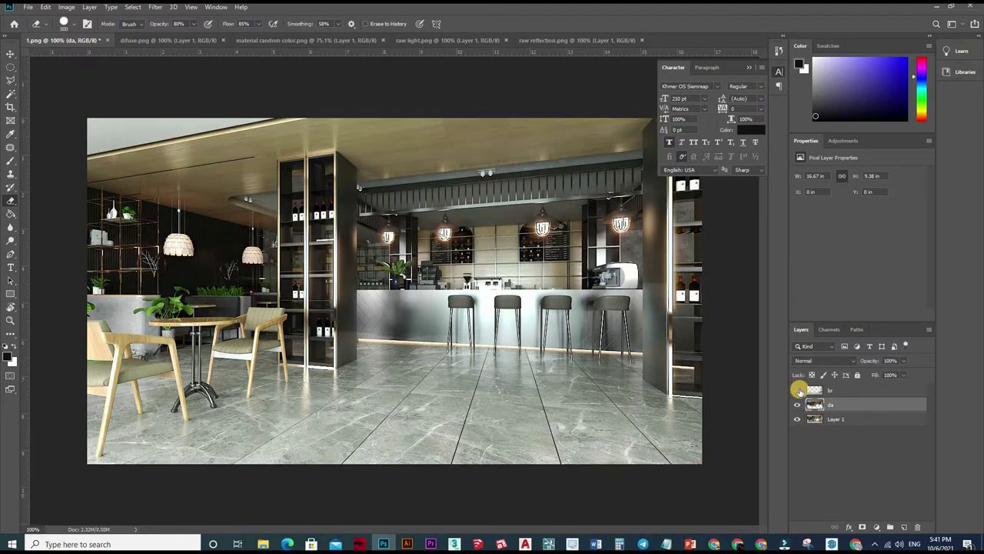
left_click(798, 390)
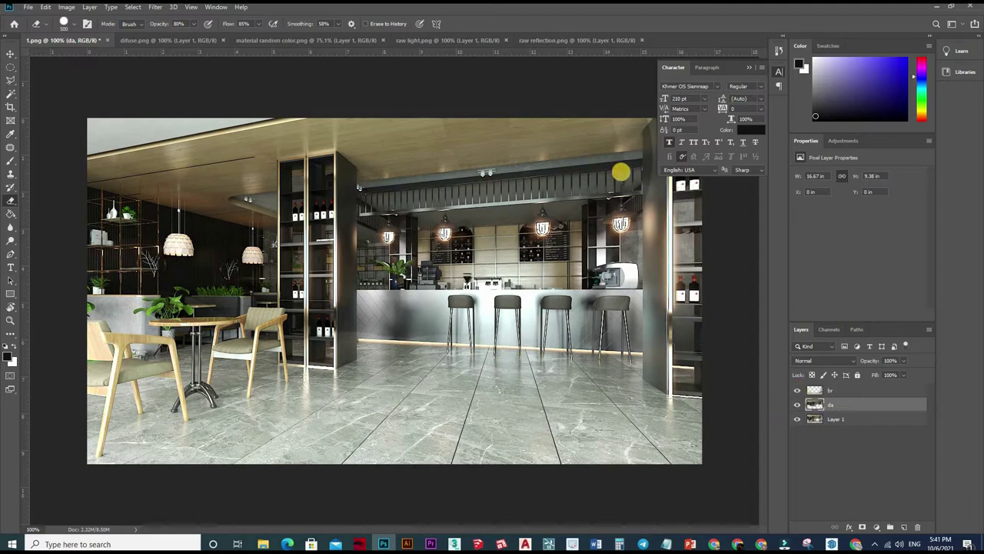
key("alt+bracketright")
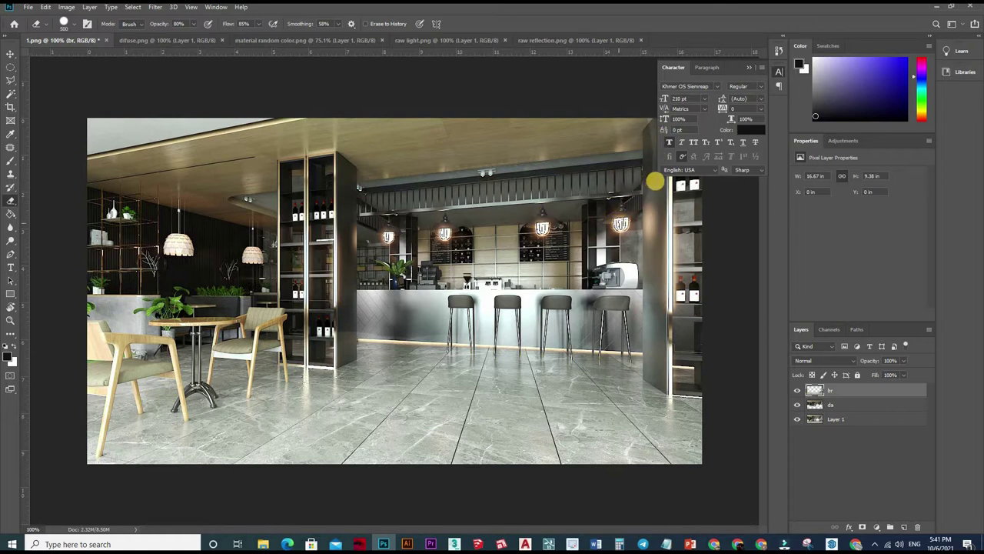
Erase the br layer down the right-hand pillar, shrinking the eraser from 500 to 250.
left_click(655, 177)
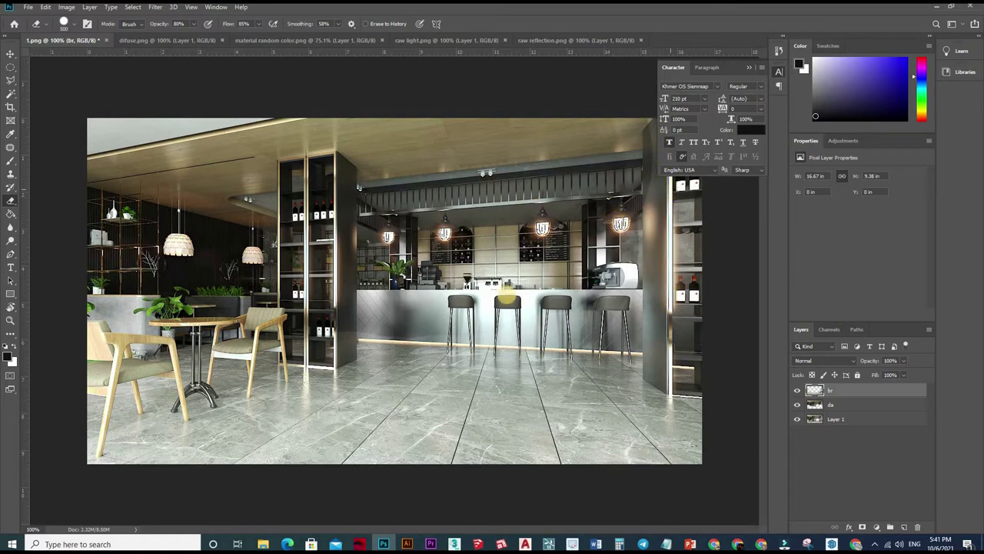
key("bracketleft")
key("bracketleft")
key("bracketleft")
left_click(652, 162)
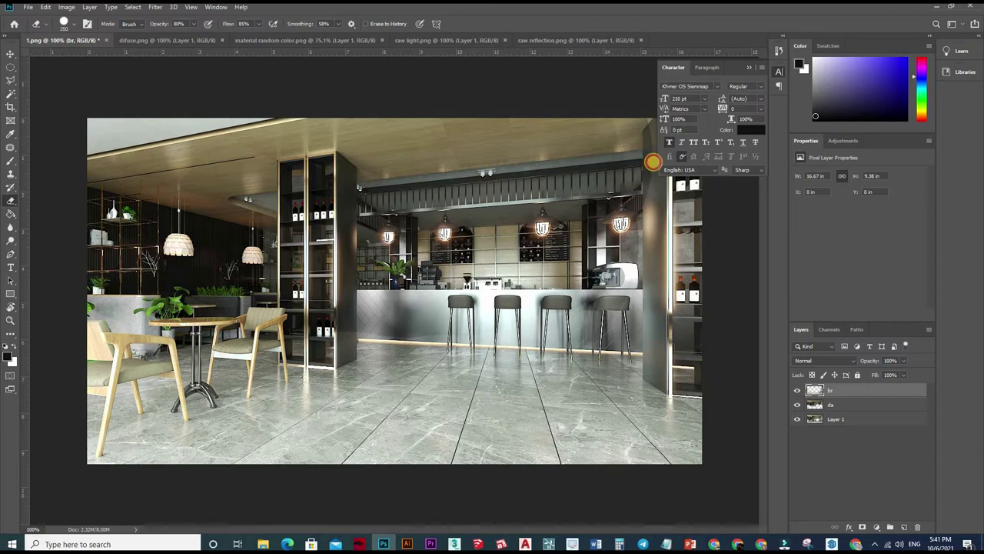
mouse_move(646, 176)
left_mouse_down()
mouse_move(659, 179)
mouse_move(679, 219)
left_mouse_up()
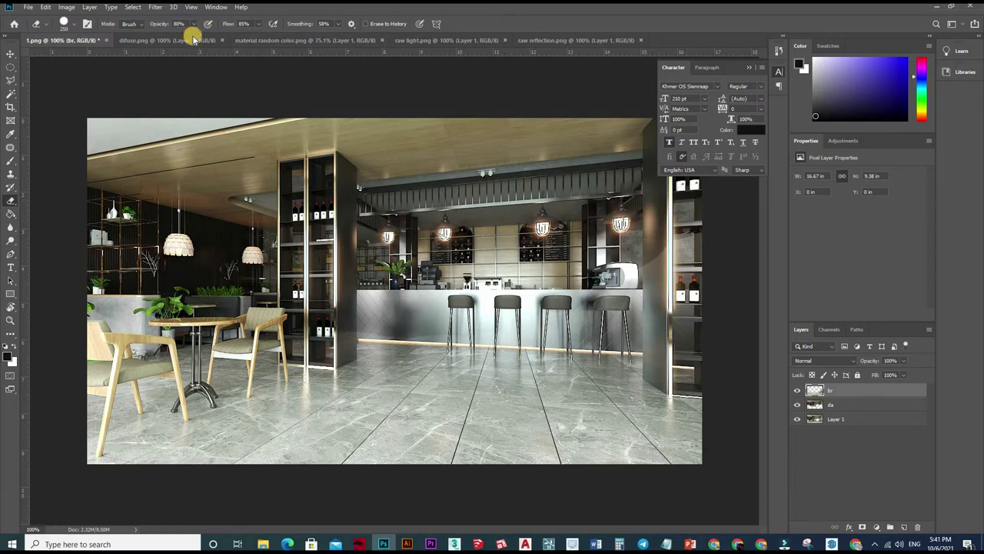
Lower the eraser to 34% opacity and 47% flow, and zoom out to the whole render.
left_click_drag(193, 24, 172, 35)
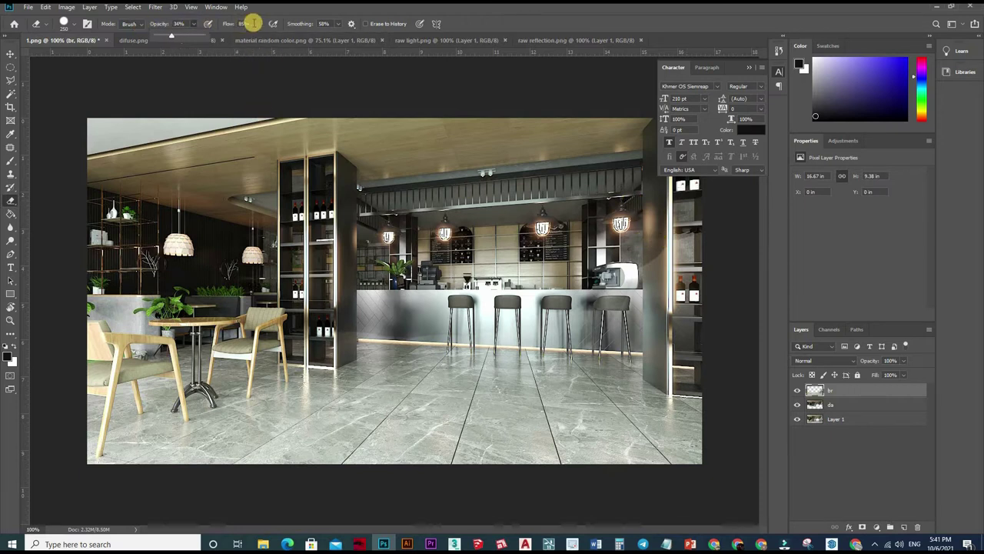
left_click_drag(259, 24, 244, 35)
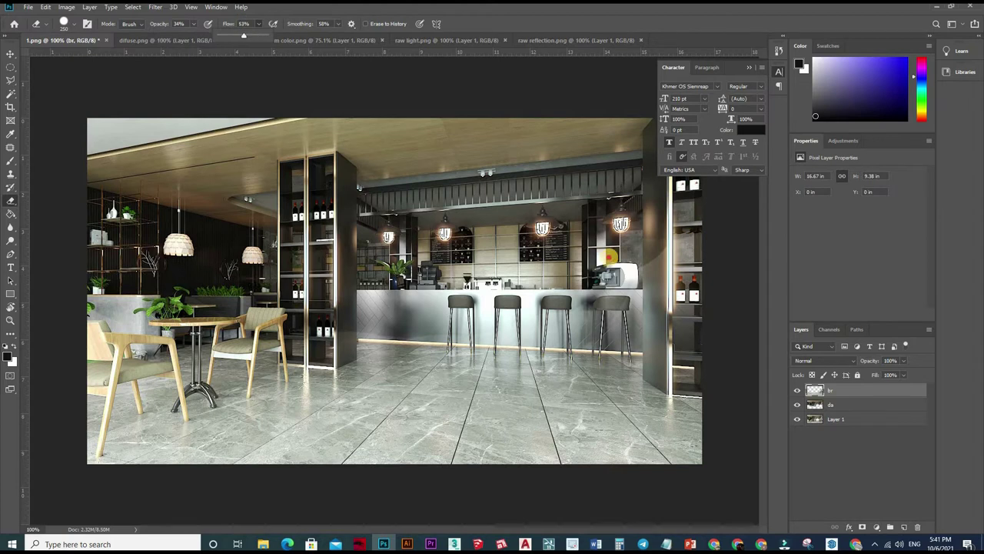
key("shift+4")
key("shift+7")
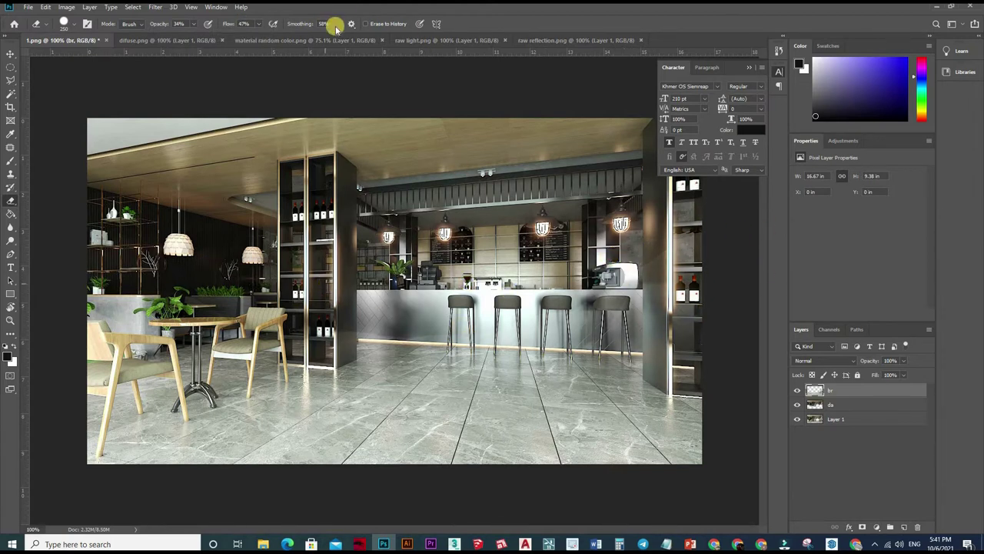
key("ctrl+minus")
scroll(364, 303, "up", 1)
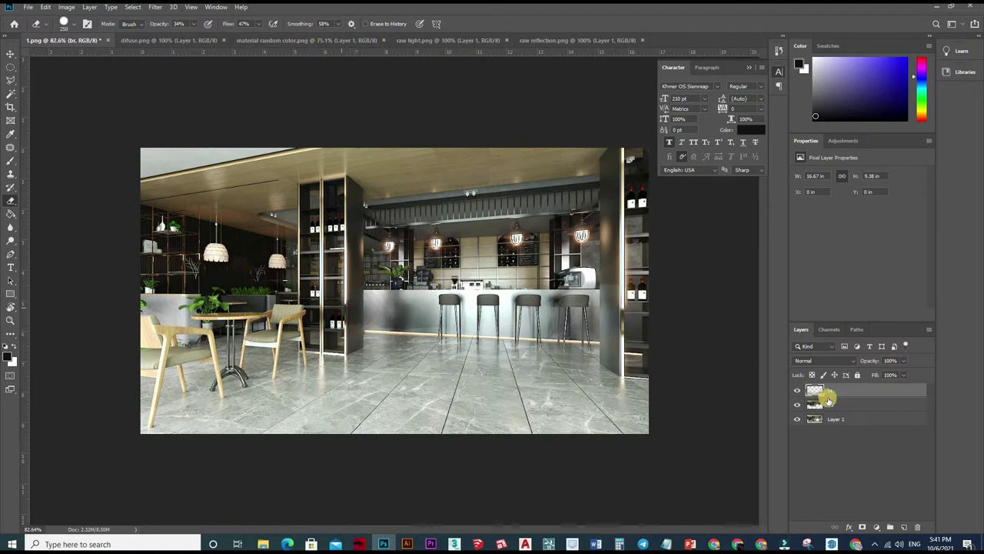
Select the da layer and view the diffuse.png render pass.
left_click(369, 318, "ctrl")
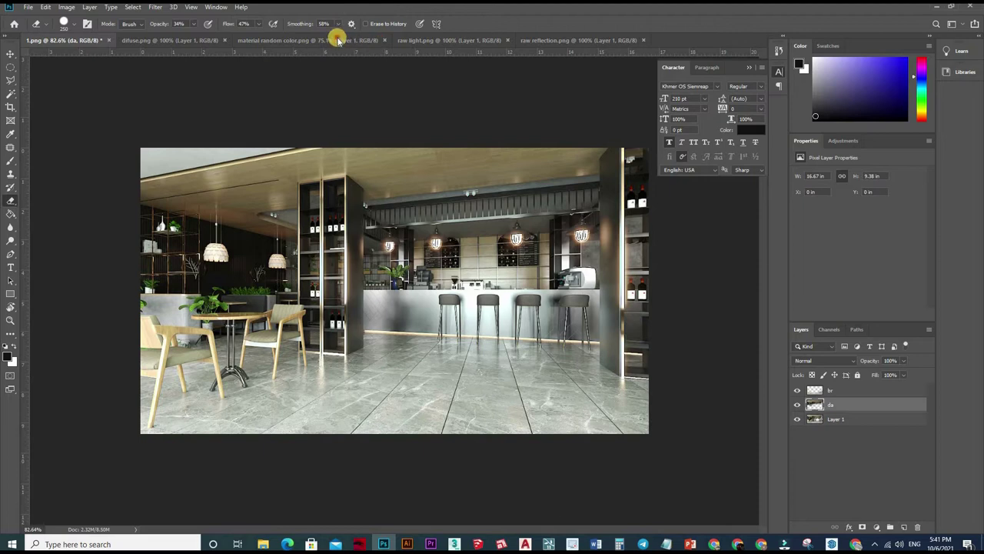
left_click(176, 40)
key("ctrl+Tab")
Cycle back to the 1.png composite and make the br layer active.
key("ctrl+shift+Tab")
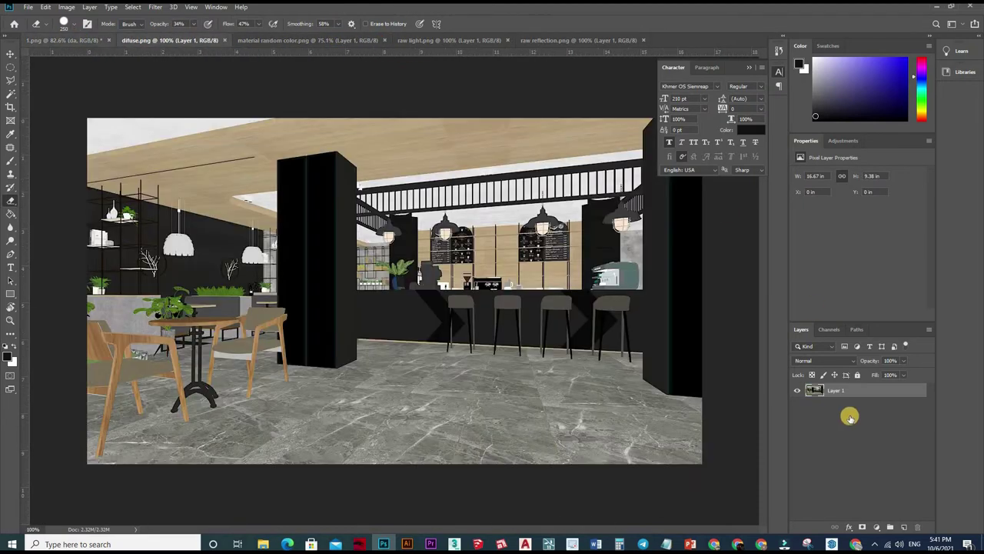
key("ctrl+shift+Tab")
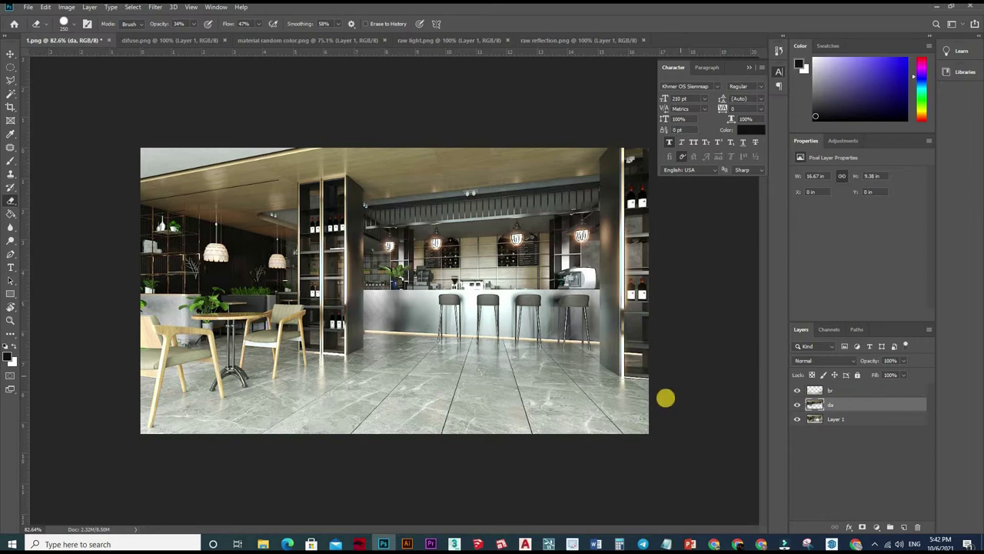
key("alt+bracketright")
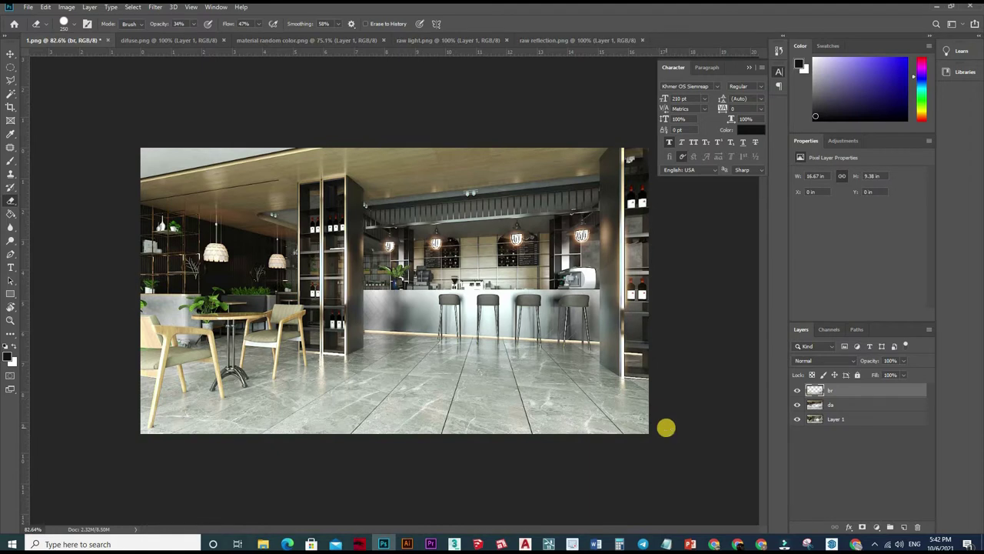
Stamp all visible layers into a new Layer 2 at the top, restore visibility, and select it.
key("ctrl+shift+alt+e")
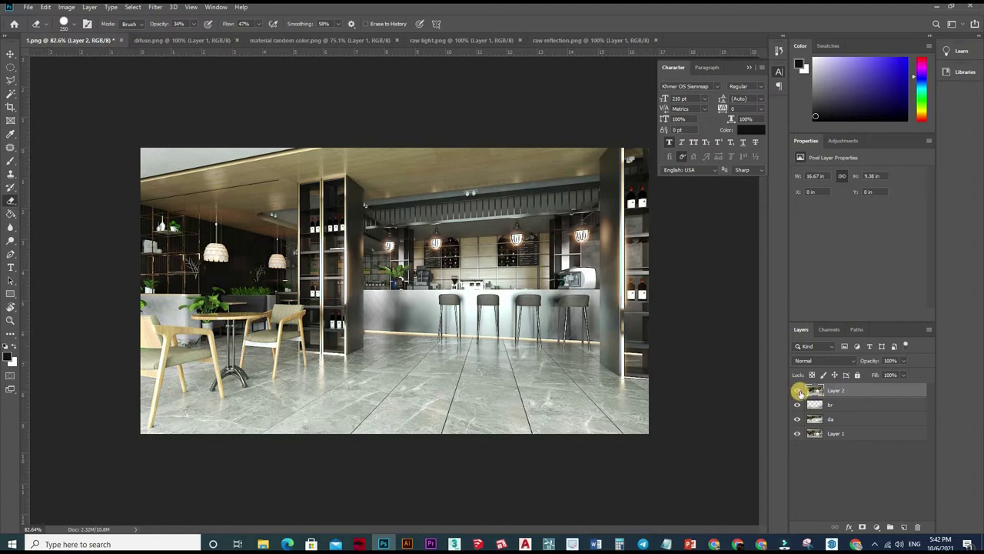
left_click(798, 391)
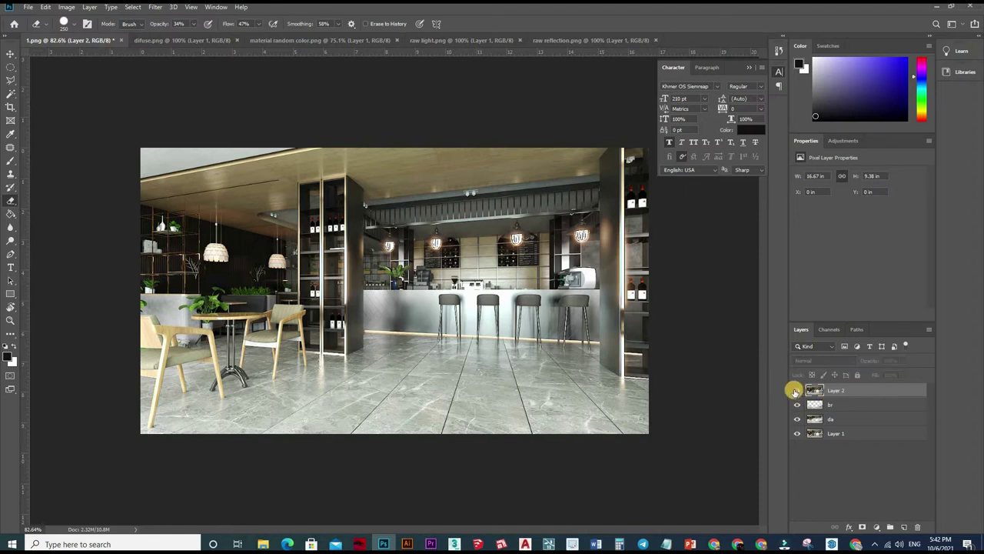
left_click_drag(796, 398, 821, 405)
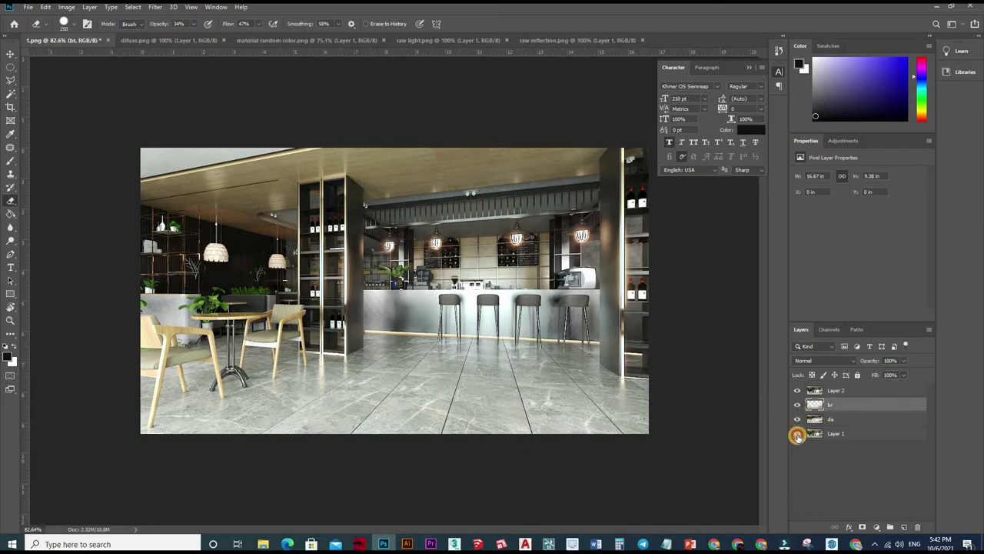
left_click(829, 397)
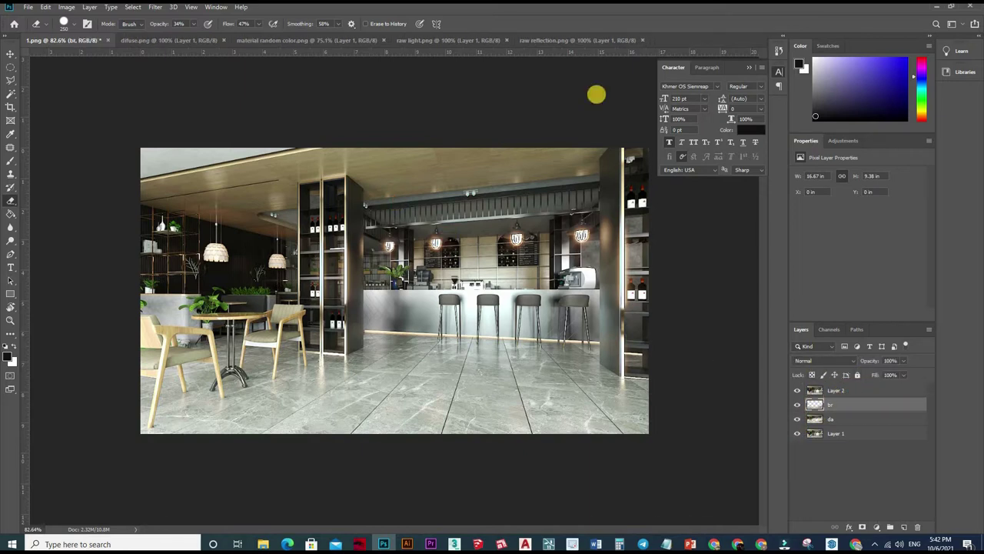
key("alt+bracketright")
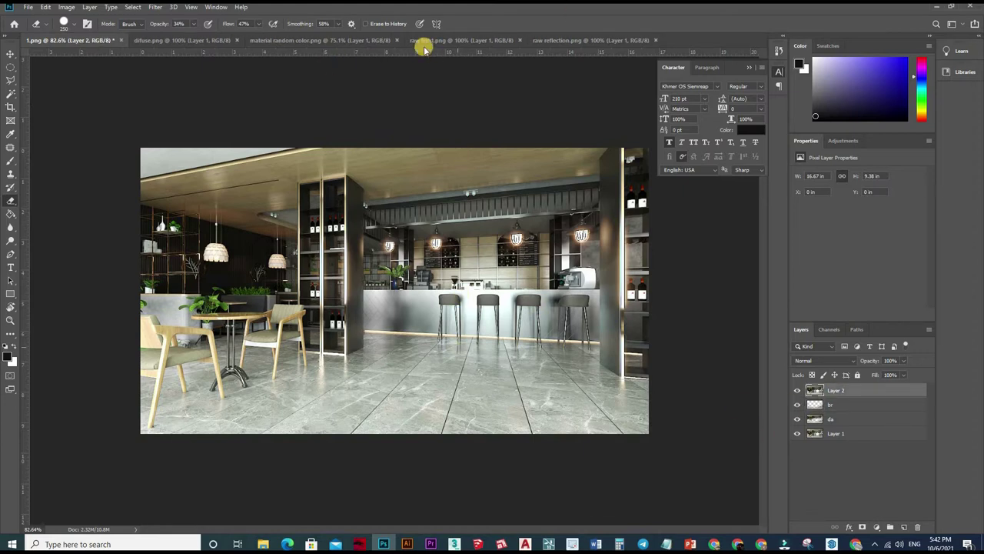
In material random color.png, Magic Wand (Contiguous, Tolerance 32) the lime-green floor regions.
left_click(433, 38)
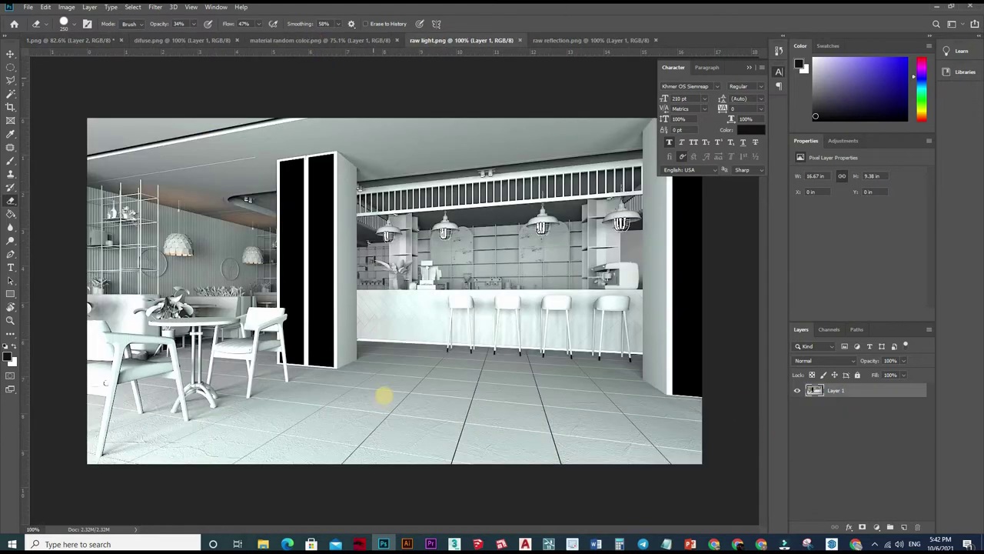
key("ctrl+shift+Tab")
key("ctrl+plus")
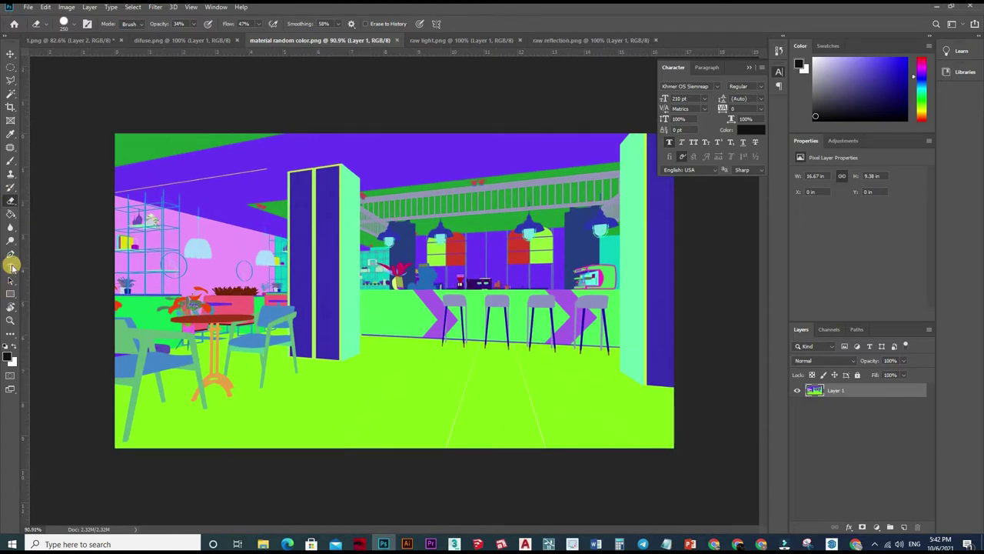
left_click(11, 93)
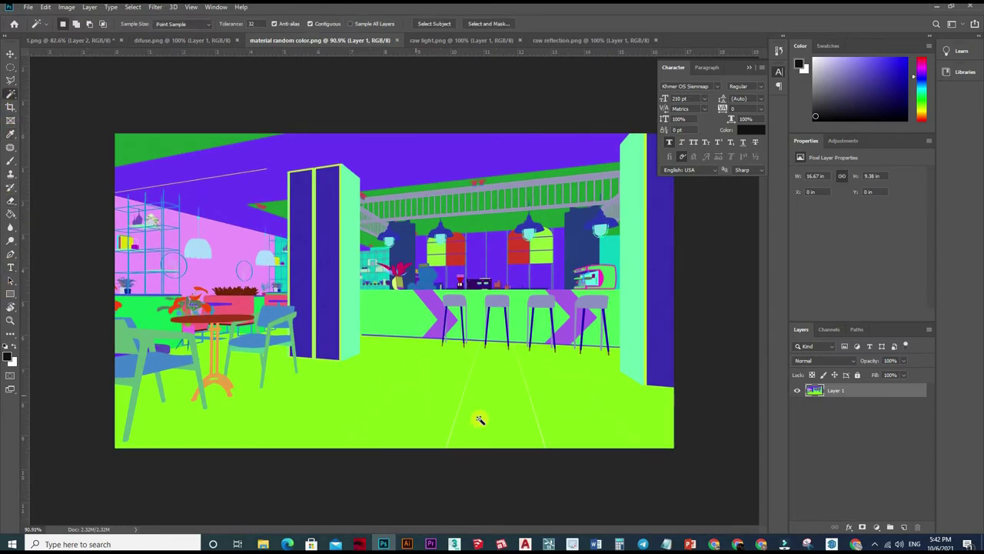
left_click(444, 400)
left_click(444, 400)
left_click(448, 392)
left_click(448, 392)
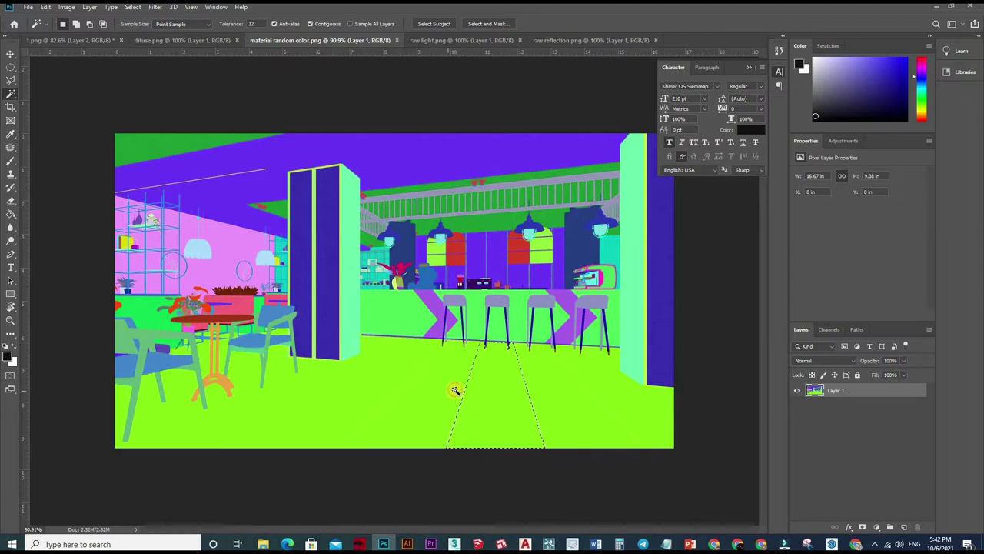
left_click(485, 384)
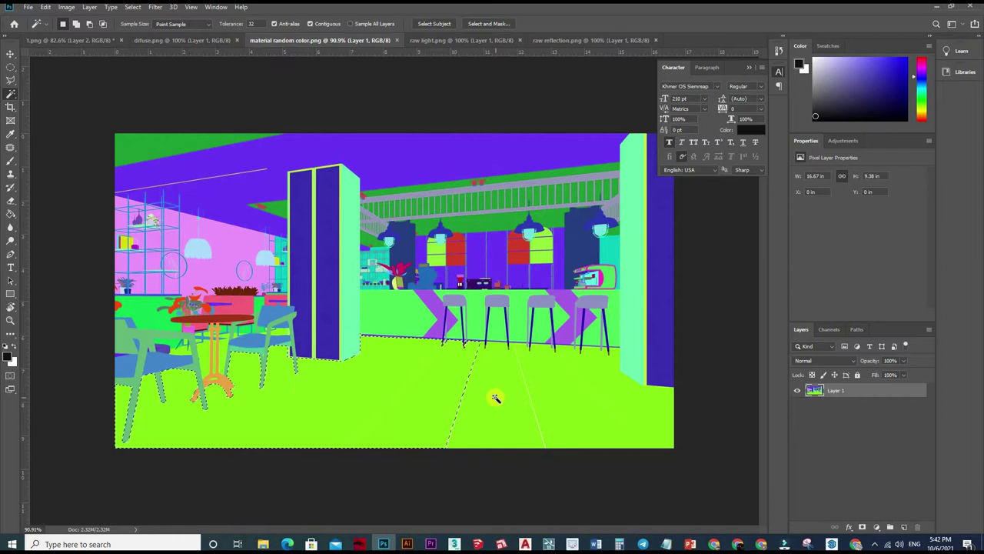
left_click(501, 421, "shift")
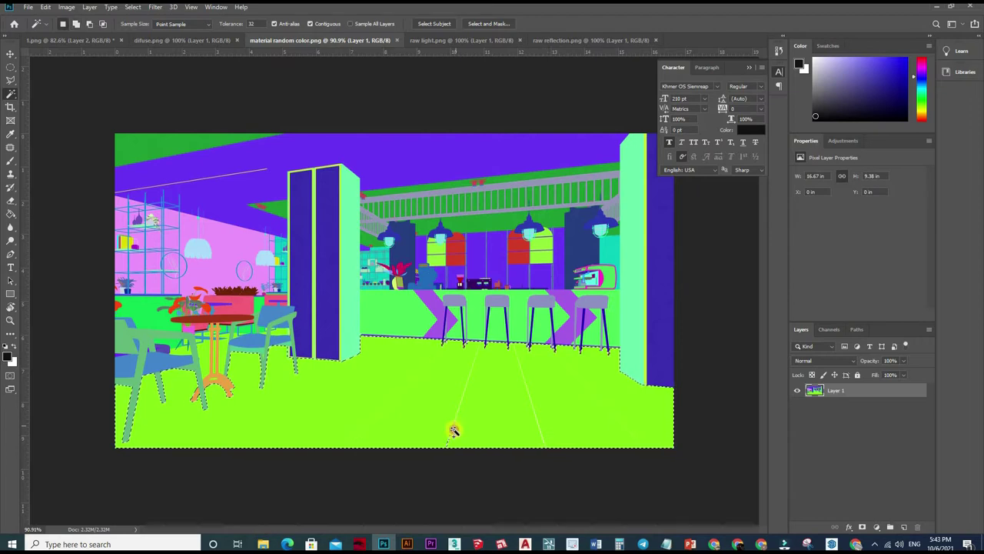
Zoom and scroll around the chair and pillar to inspect the floor selection edges.
scroll(266, 394, "down", 2)
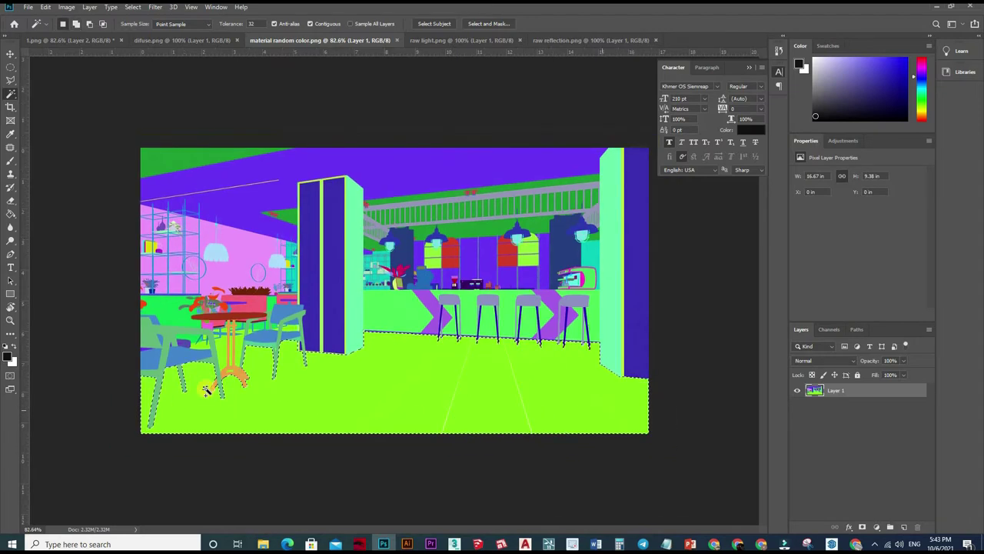
scroll(182, 364, "up", 3)
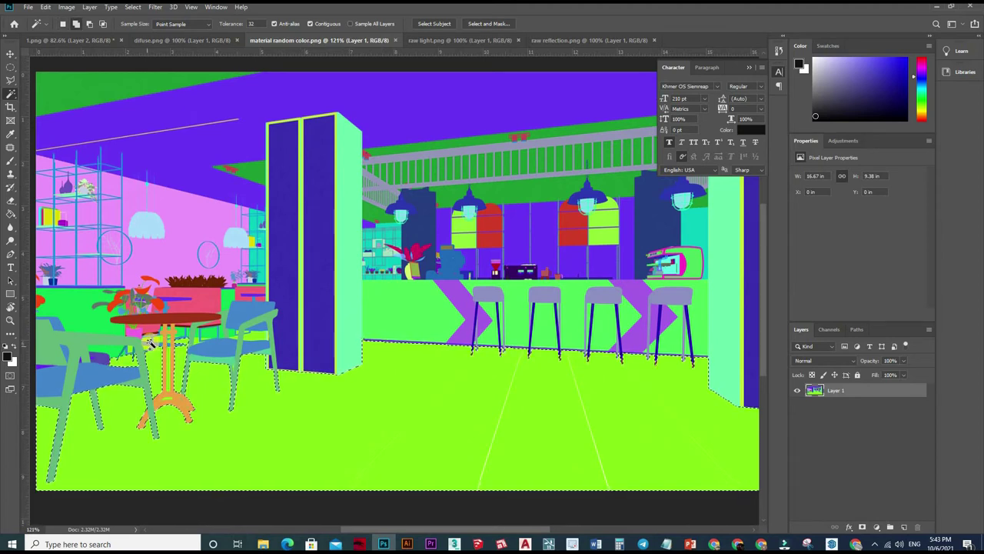
scroll(177, 334, "up", 5)
scroll(345, 336, "down", 1)
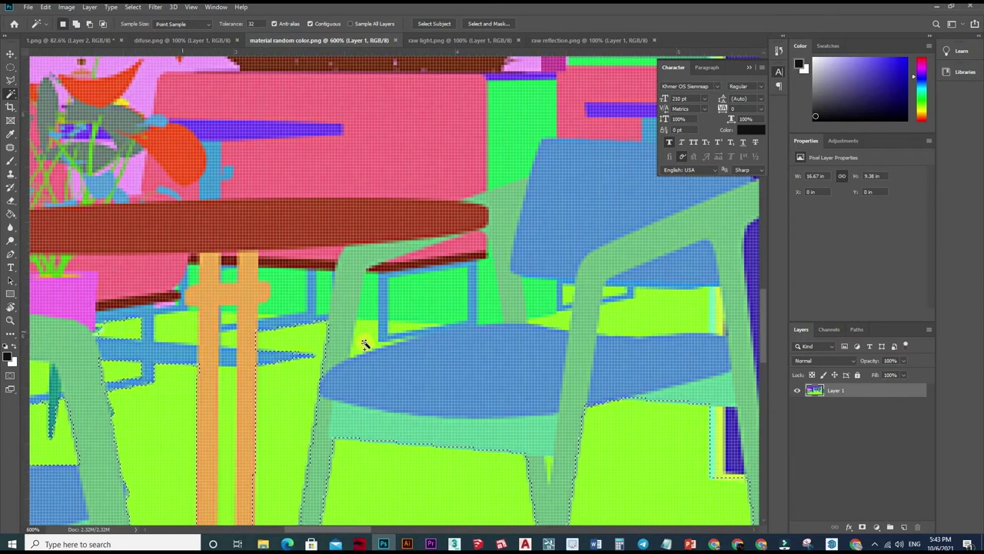
scroll(354, 338, "down", 1)
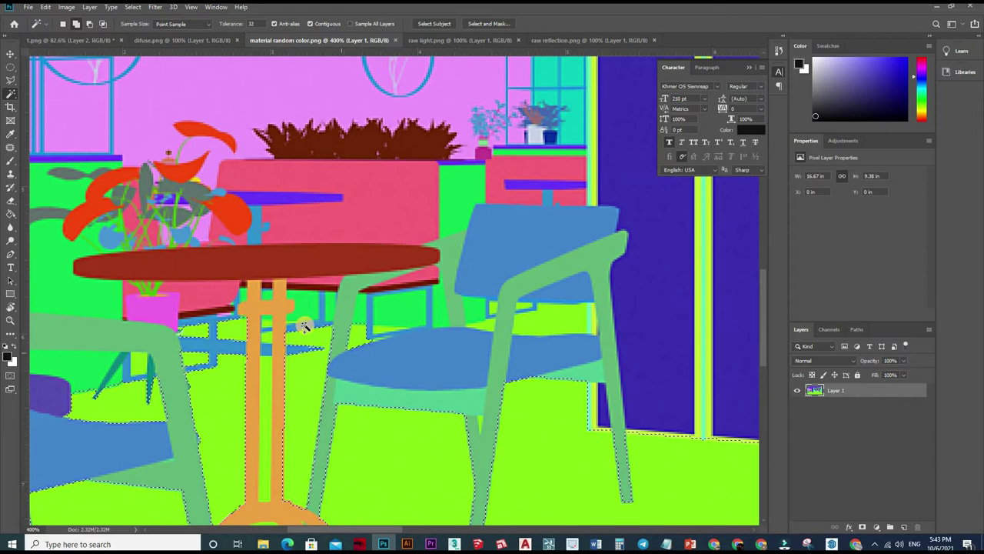
scroll(300, 336, "down", 4)
scroll(204, 344, "up", 3)
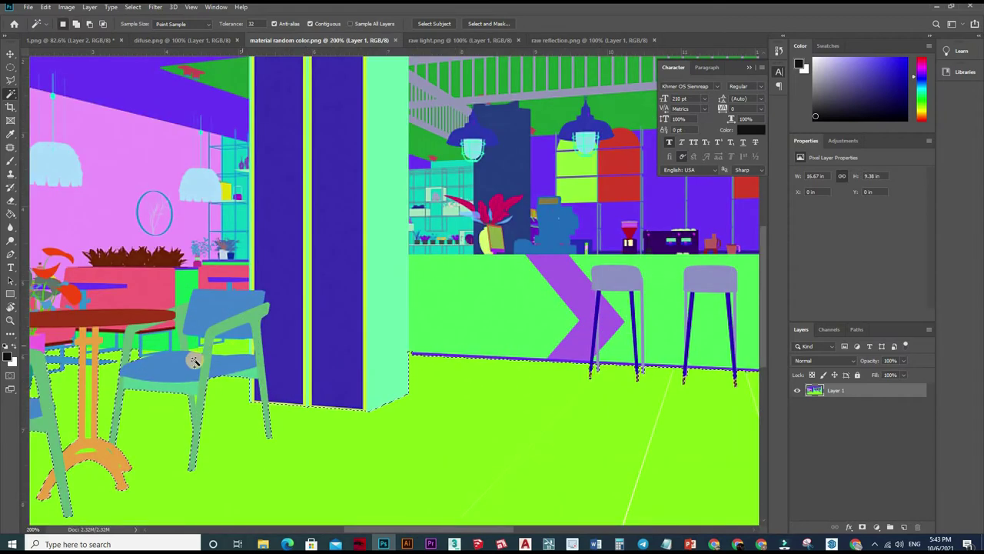
scroll(204, 344, "up", 1)
scroll(240, 340, "up", 1)
scroll(231, 339, "up", 1)
key("ctrl+minus")
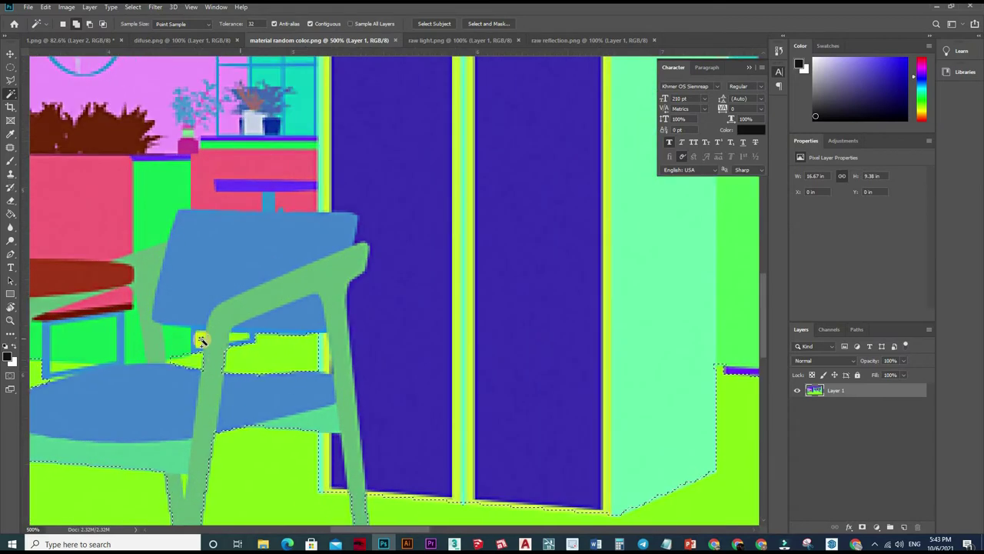
key("ctrl+plus")
scroll(215, 355, "down", 3)
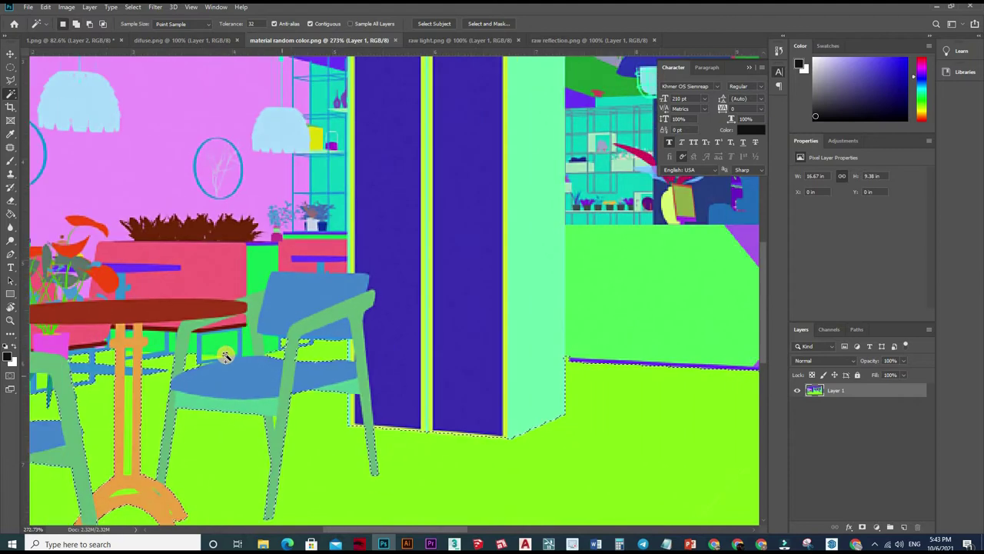
scroll(220, 354, "up", 1)
scroll(230, 349, "up", 1)
scroll(242, 344, "down", 1)
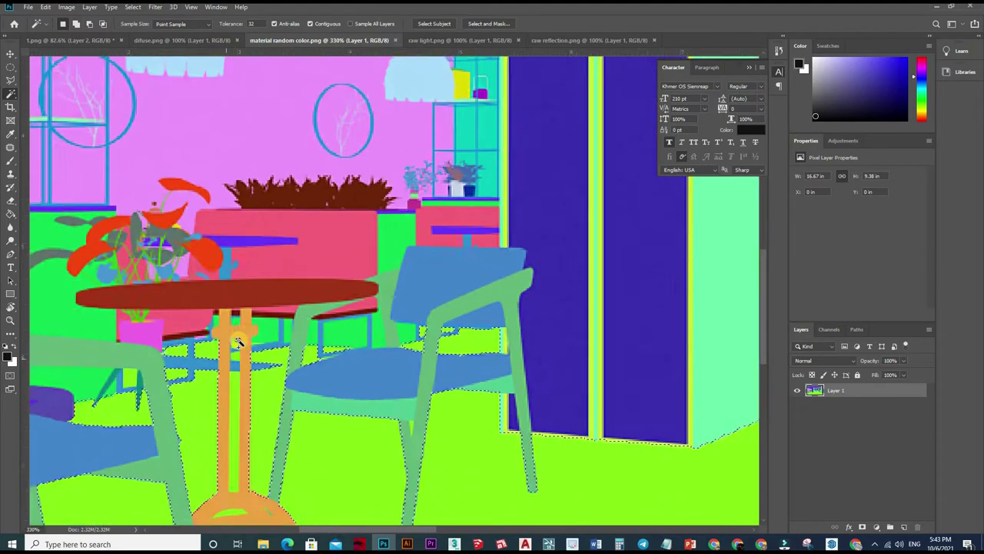
scroll(233, 342, "up", 1)
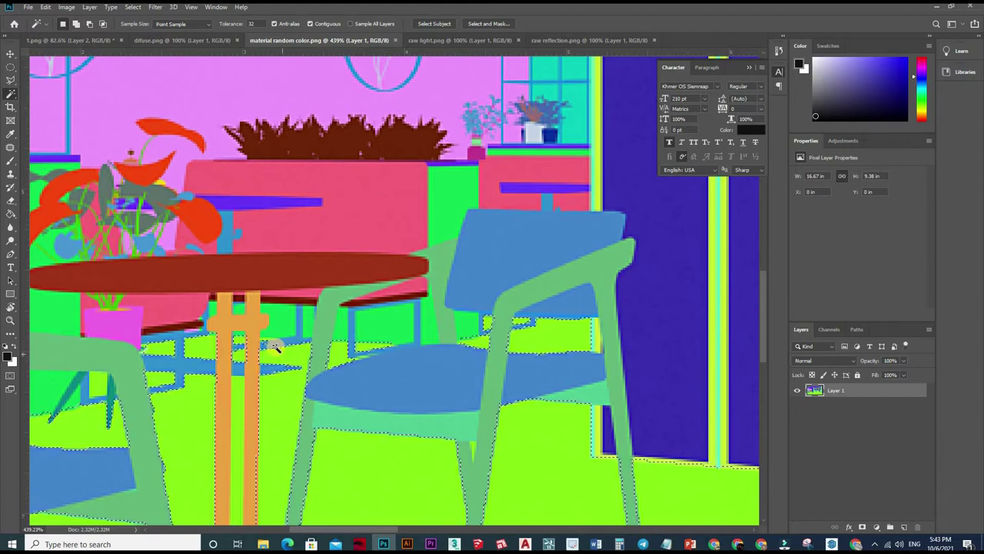
scroll(266, 344, "up", 2)
scroll(266, 345, "up", 1)
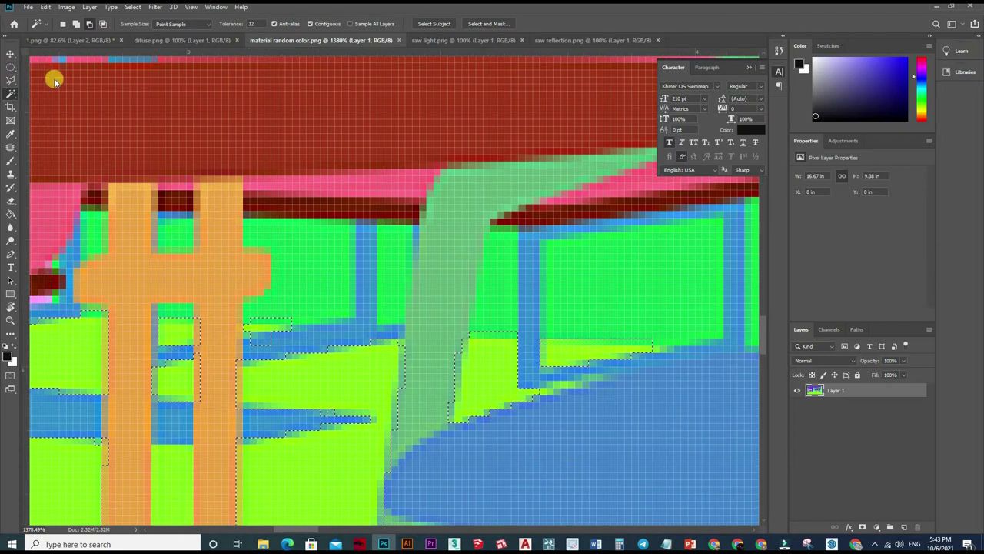
Add the gap beside the table leg and another missed floor patch to the floor selection with the Rectangular Marquee.
right_click(11, 67)
left_click(54, 65)
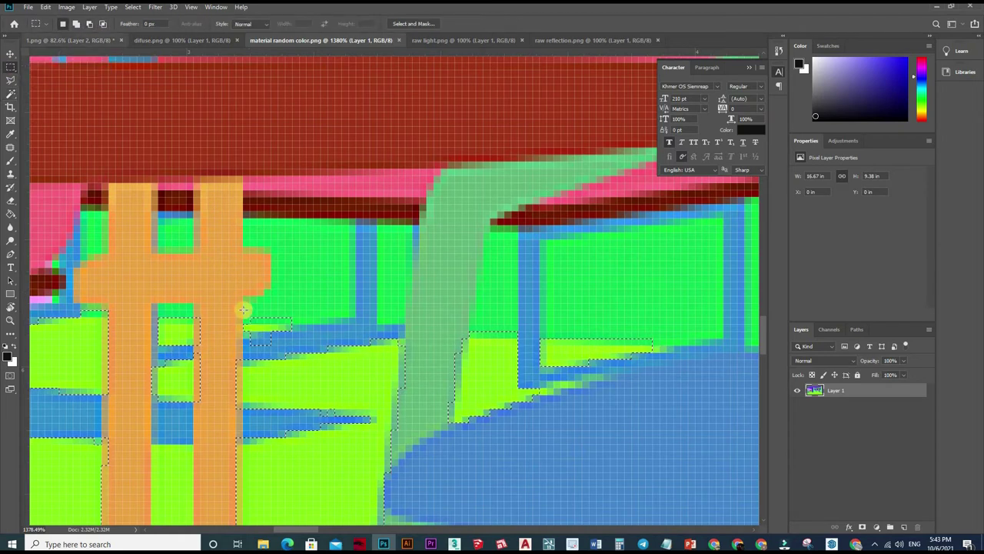
left_click_drag(246, 302, 263, 324)
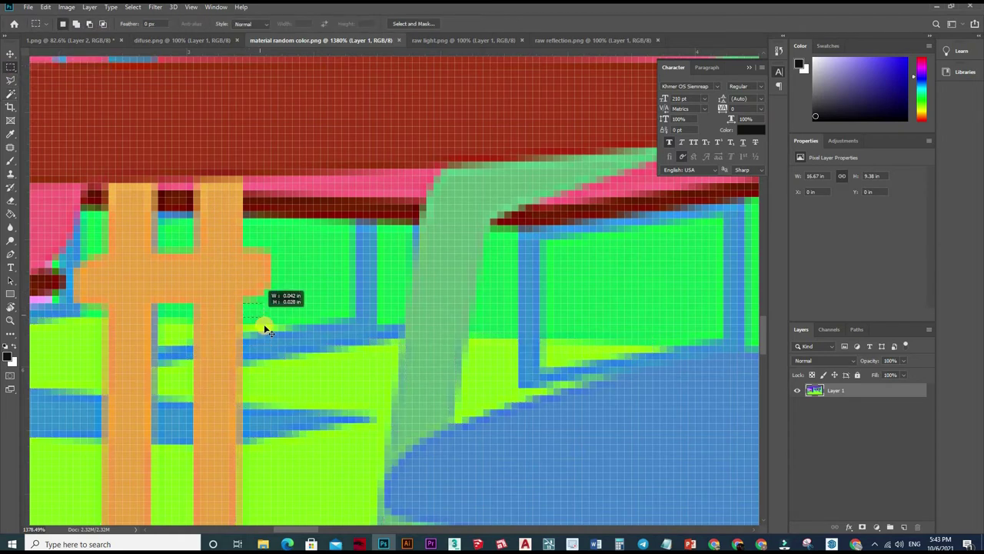
key("ctrl+shift+alt+s")
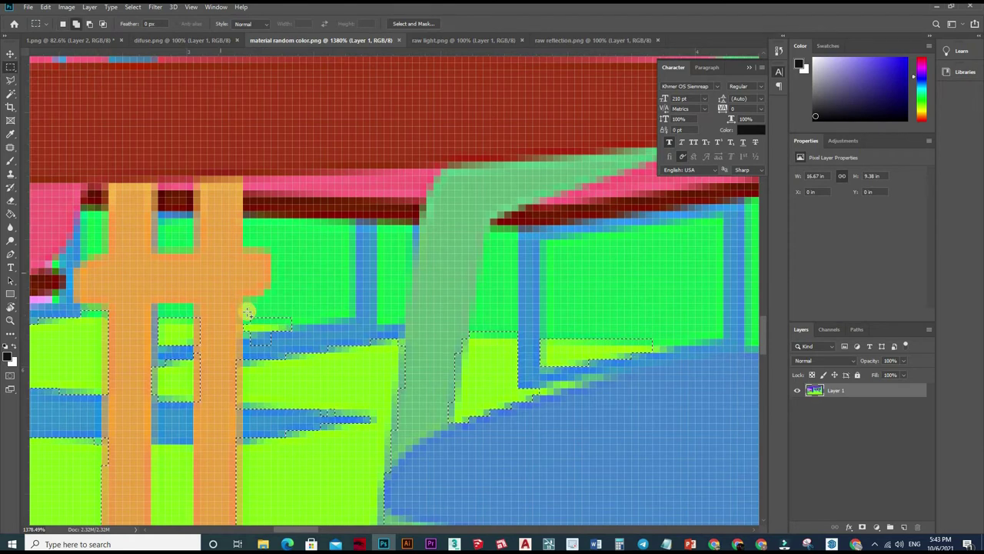
left_click_drag(296, 323, 278, 327)
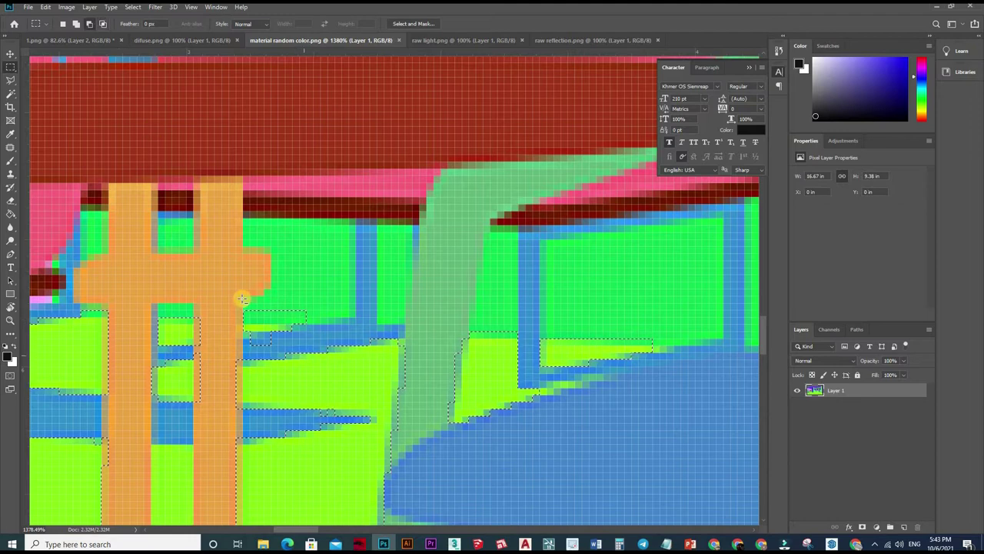
mouse_move(236, 296)
left_mouse_down()
mouse_move(274, 347)
mouse_move(306, 355)
left_mouse_up()
scroll(274, 348, "up", 2)
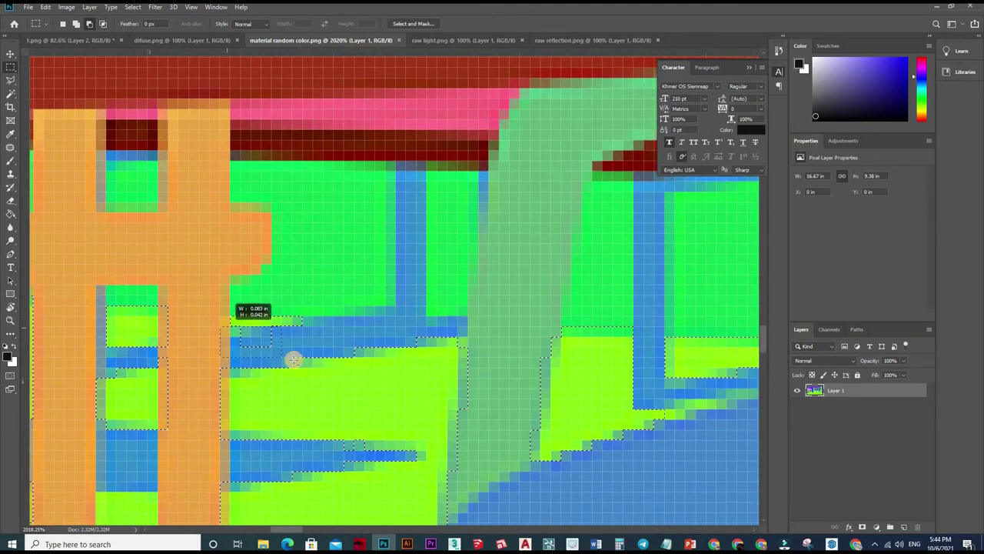
scroll(297, 354, "down", 3)
scroll(369, 400, "down", 3)
scroll(462, 404, "down", 3)
scroll(537, 399, "down", 2)
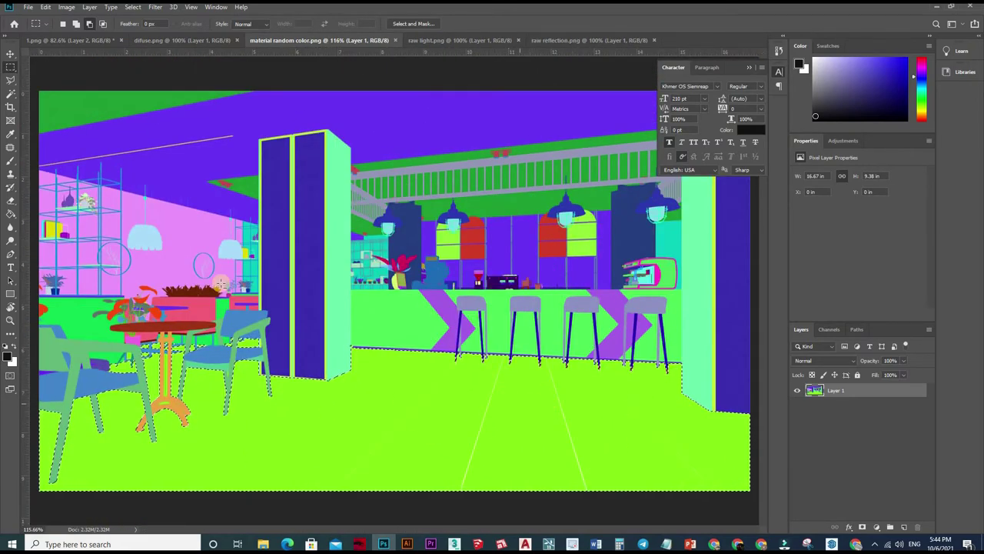
Undo an accidental move of the floor pixels and drag the floor selection outline toward the difuse.png tab.
key("v")
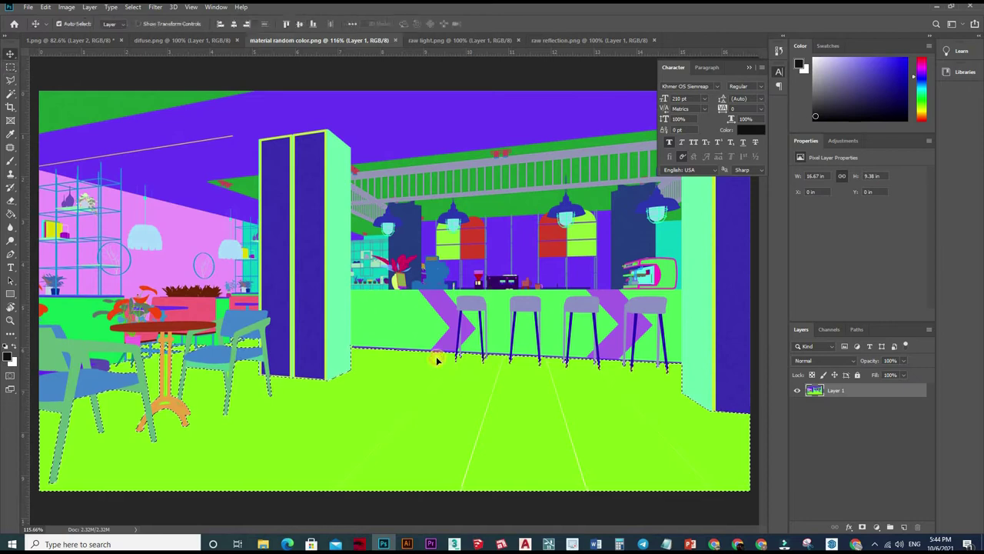
left_click_drag(436, 356, 401, 313)
key("ctrl+z")
key("w")
key("m")
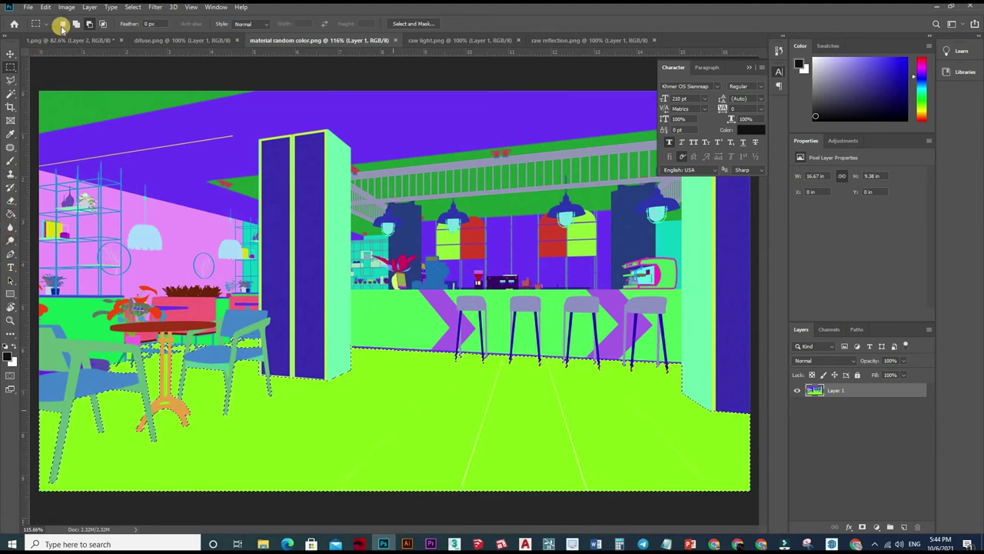
left_click_drag(420, 406, 412, 397)
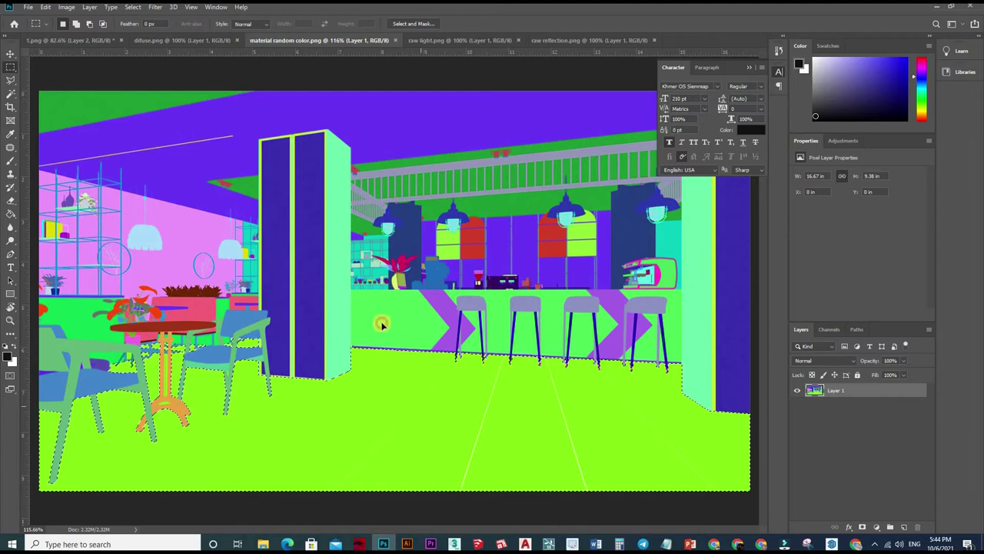
mouse_move(409, 206)
left_mouse_down()
mouse_move(566, 98)
mouse_move(179, 41)
left_mouse_up()
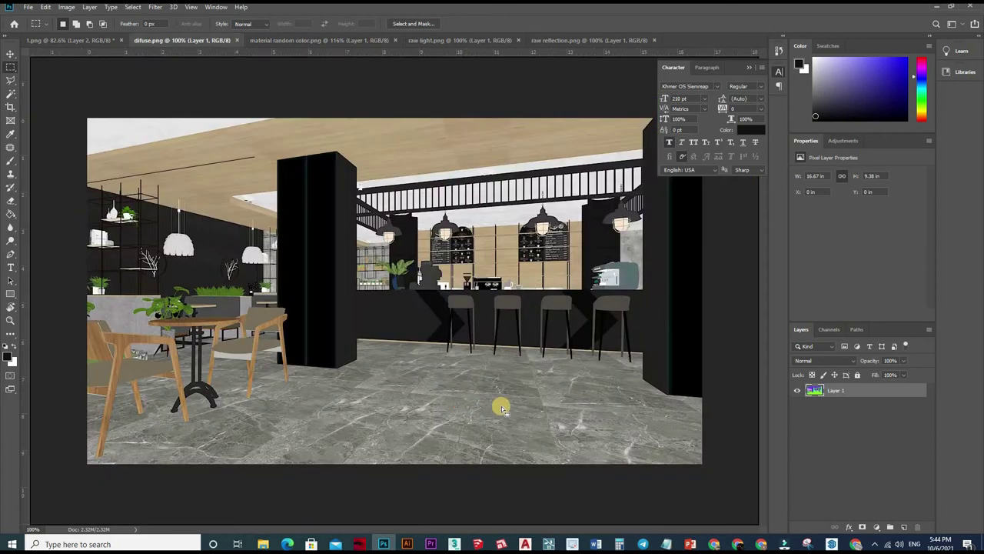
Deselect a misplaced drop and carry the floor selection from the ID map onto the diffuse render again.
left_click_drag(179, 41, 497, 397)
key("ctrl+d")
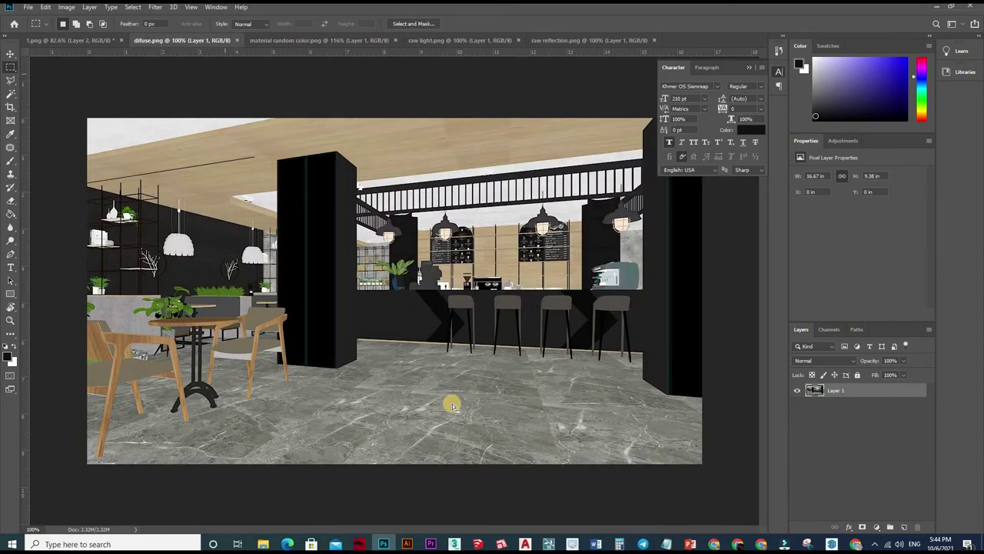
key("ctrl+Tab")
mouse_move(396, 343)
left_mouse_down()
mouse_move(199, 43)
mouse_move(470, 377)
left_mouse_up()
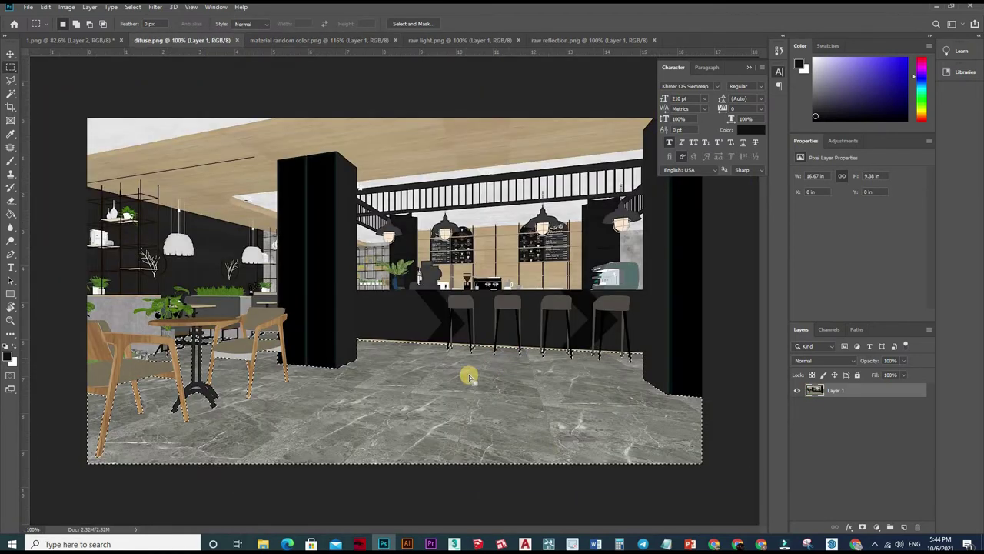
scroll(471, 377, "up", 3)
scroll(18, 264, "down", 4)
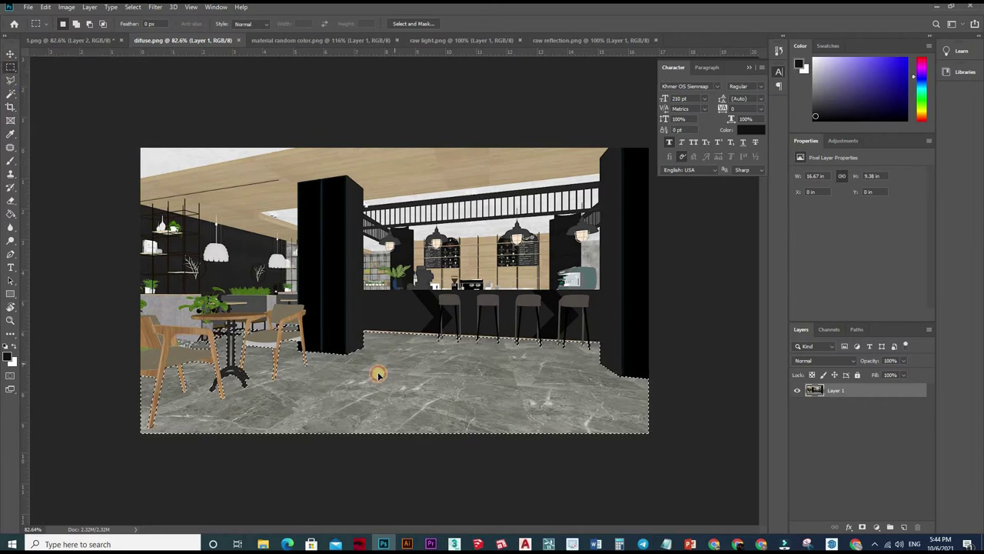
Drag the diffuse render's floor pixels into 1.png with the Move tool, creating Layer 3.
left_click(11, 54)
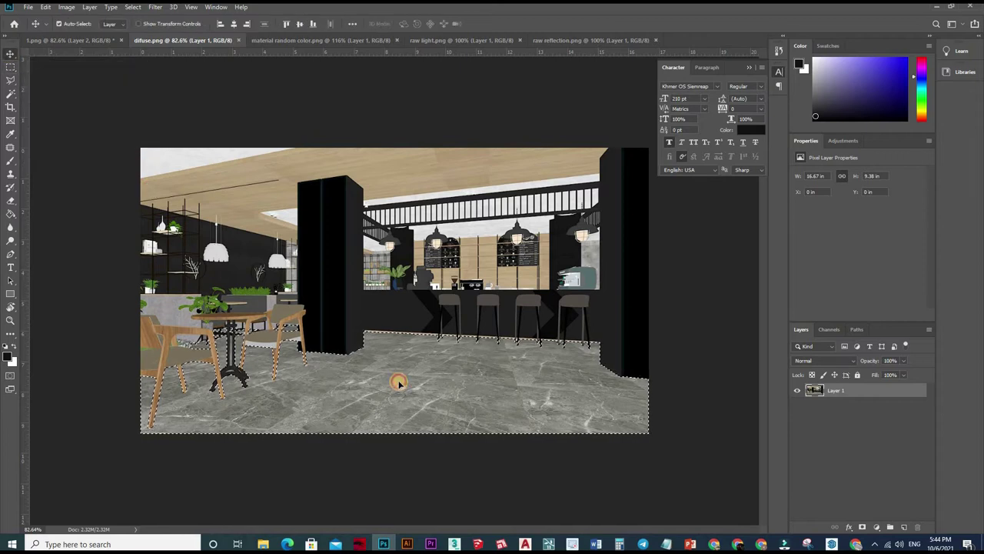
left_click_drag(398, 382, 399, 395)
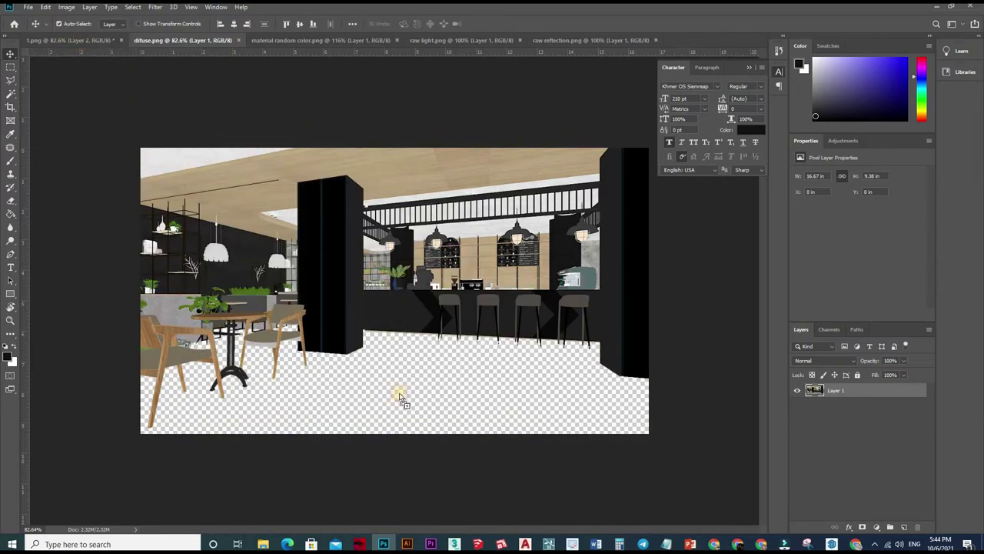
left_click_drag(399, 396, 573, 412)
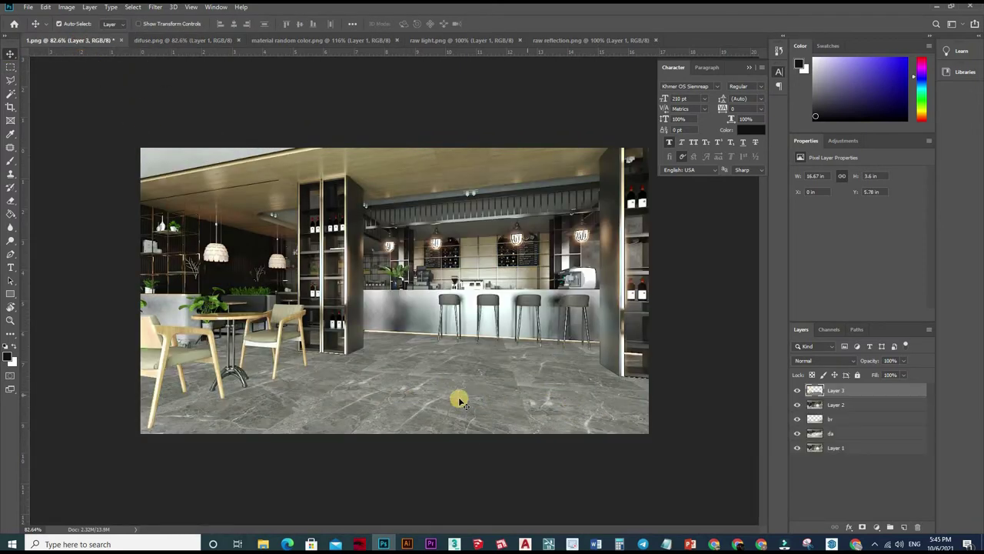
scroll(460, 399, "up", 1)
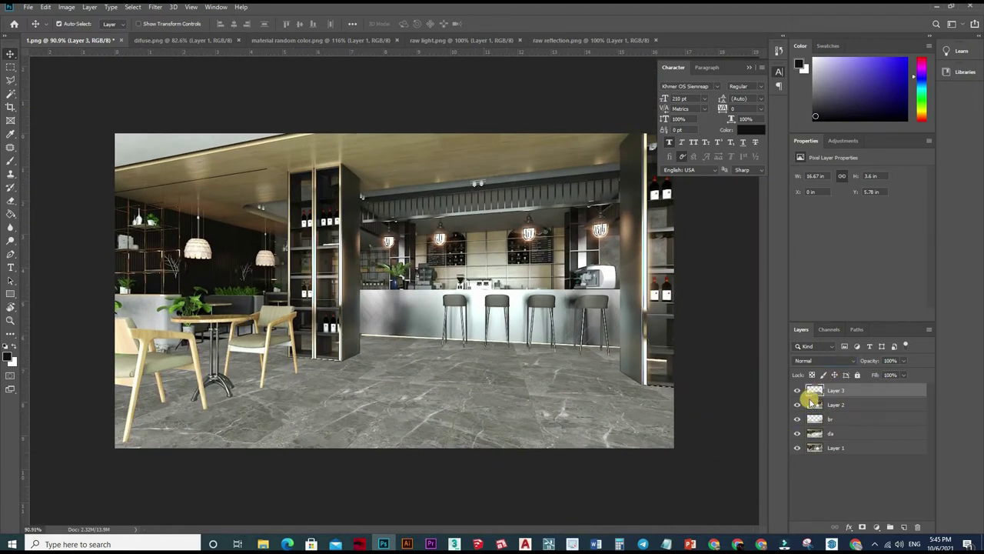
left_click(823, 360)
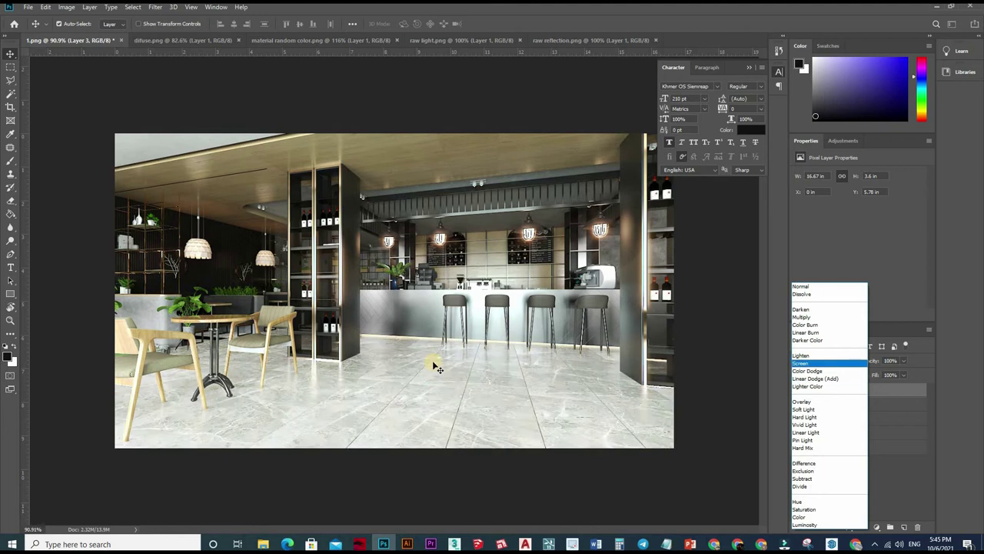
Set Layer 3 to Screen blending at 20% opacity and toggle its visibility to compare the floor.
key("Return")
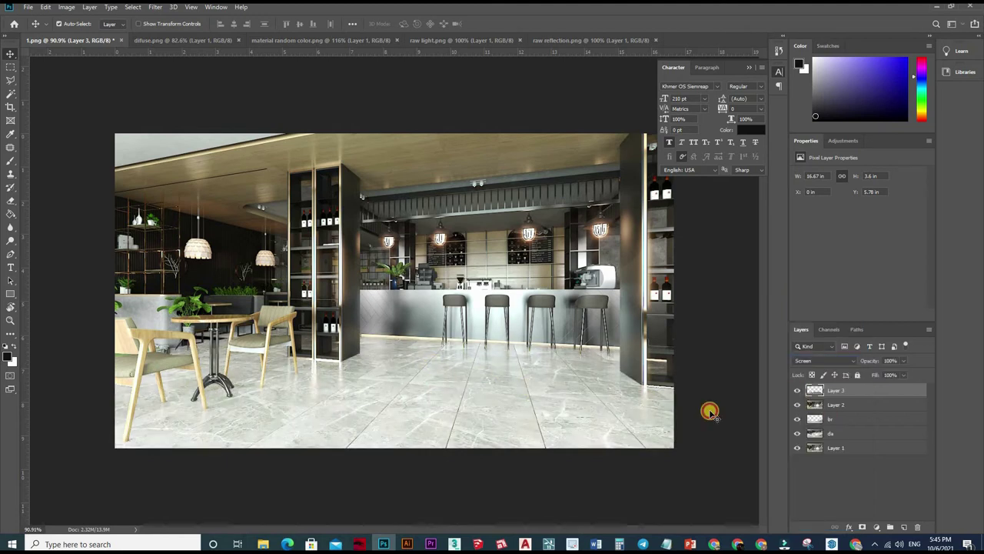
scroll(761, 353, "down", 2)
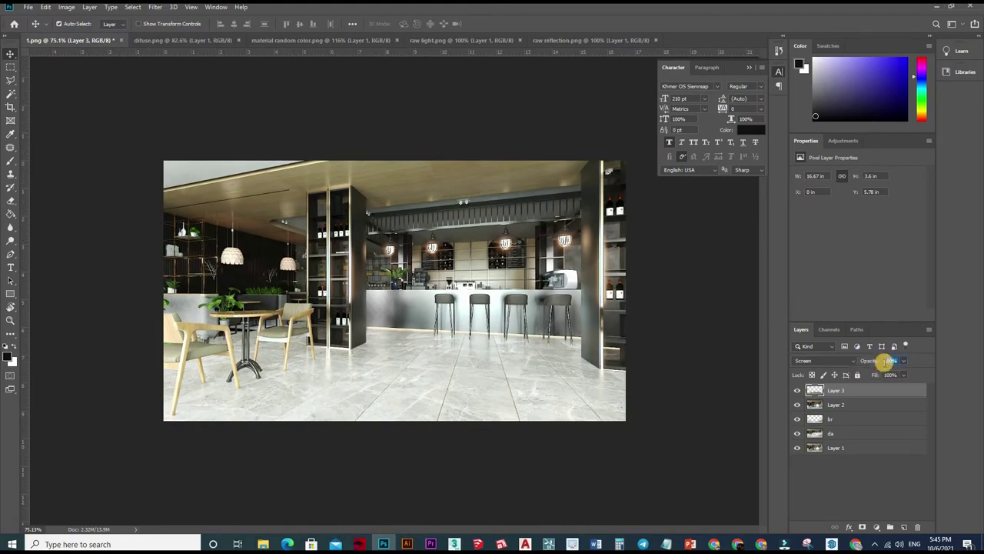
key("Return")
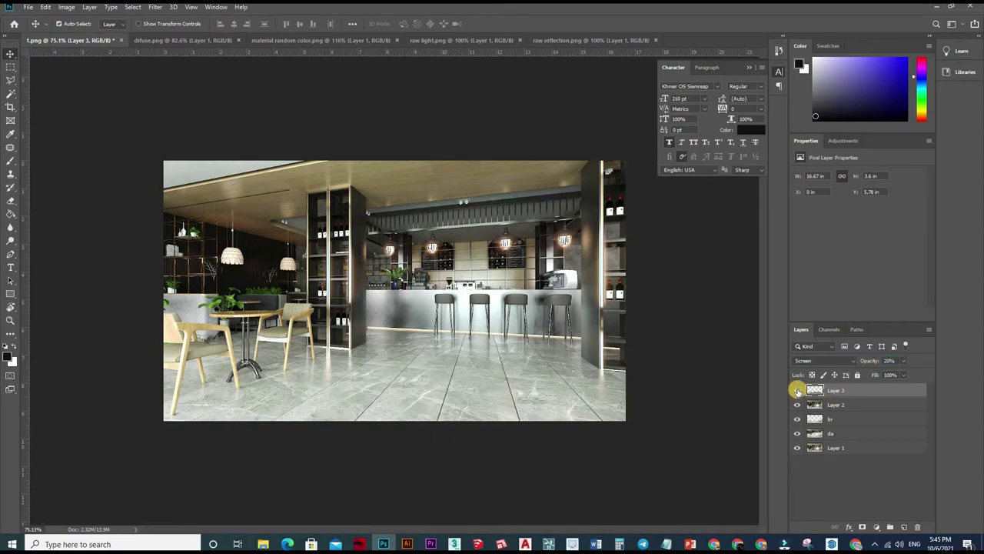
left_click(797, 391)
left_click(797, 391)
scroll(435, 373, "up", 2)
scroll(541, 350, "down", 1)
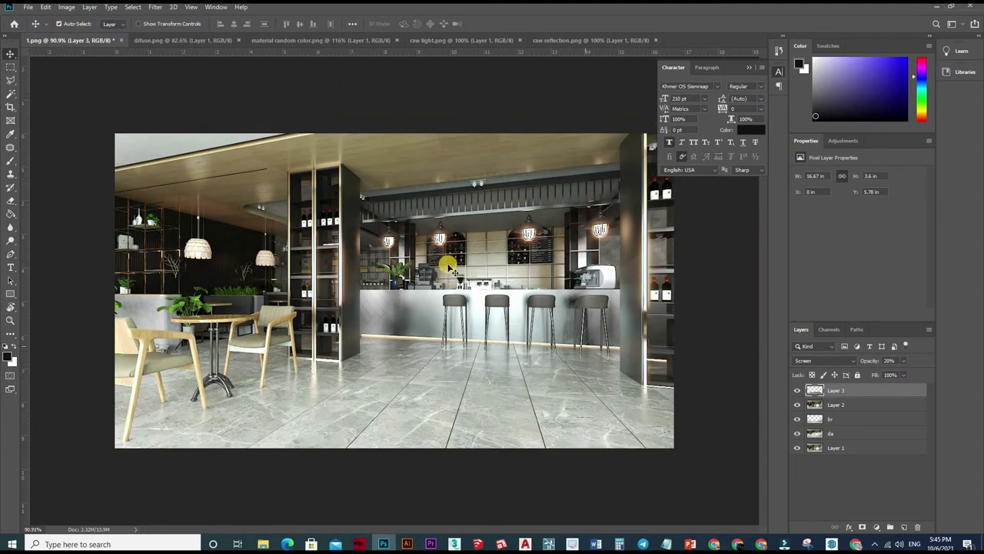
scroll(427, 337, "up", 1)
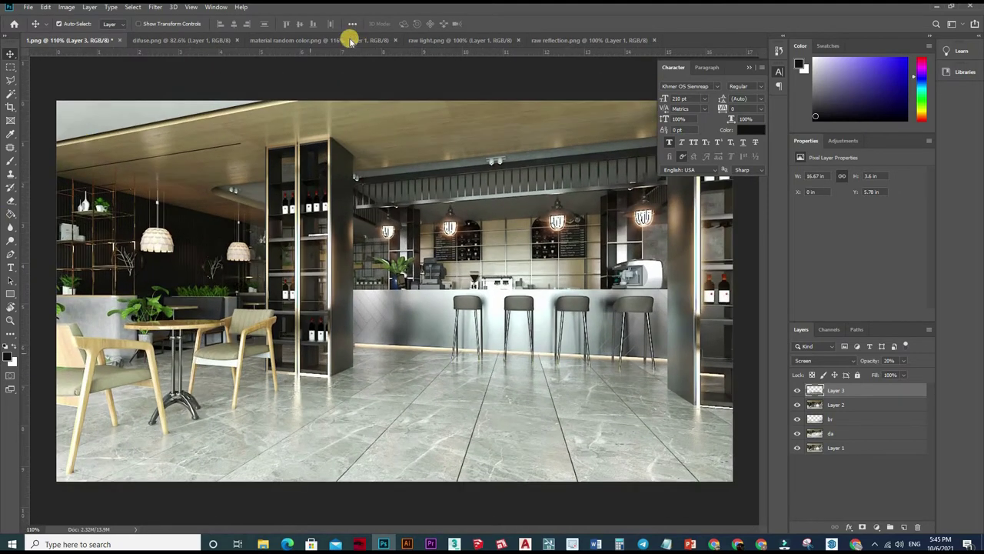
Back on the colour ID map, add the stool-leg pixels and light-grey leg strip using the Magic Wand.
left_click(559, 44)
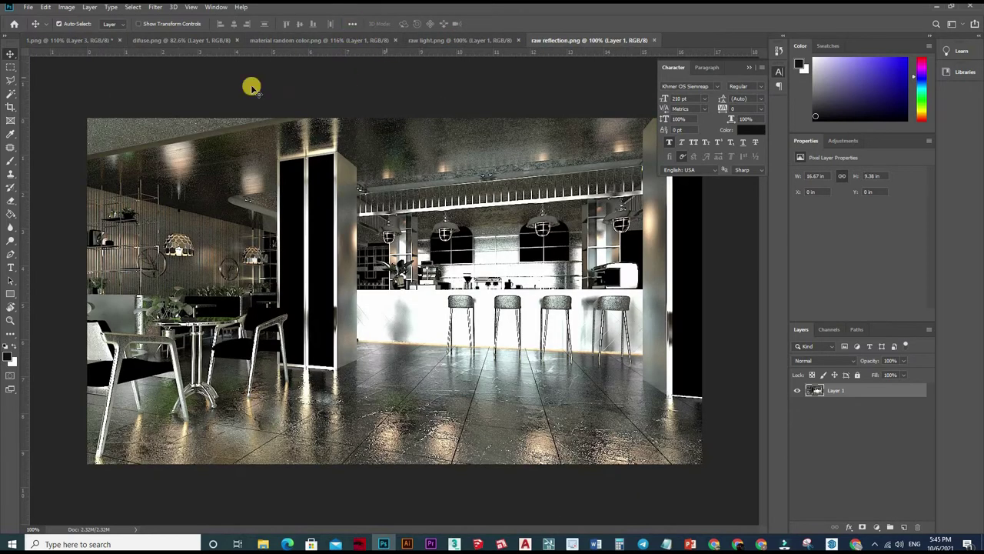
left_click(307, 40)
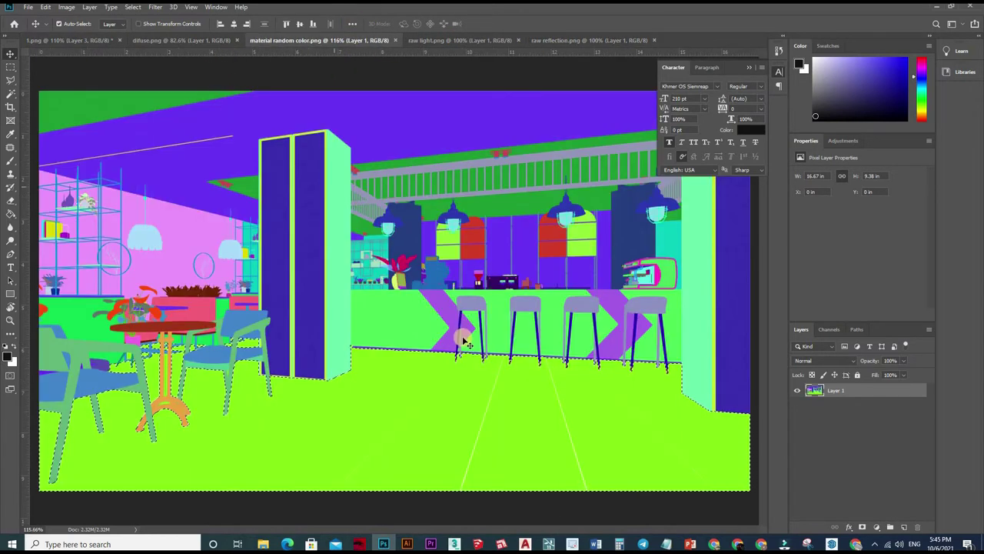
scroll(466, 354, "up", 1)
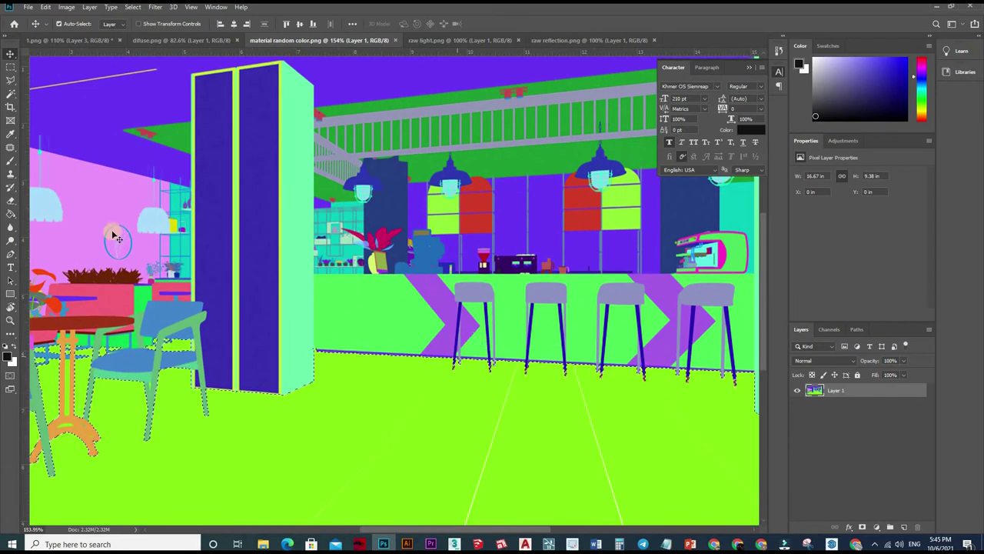
scroll(465, 346, "up", 5)
key("w")
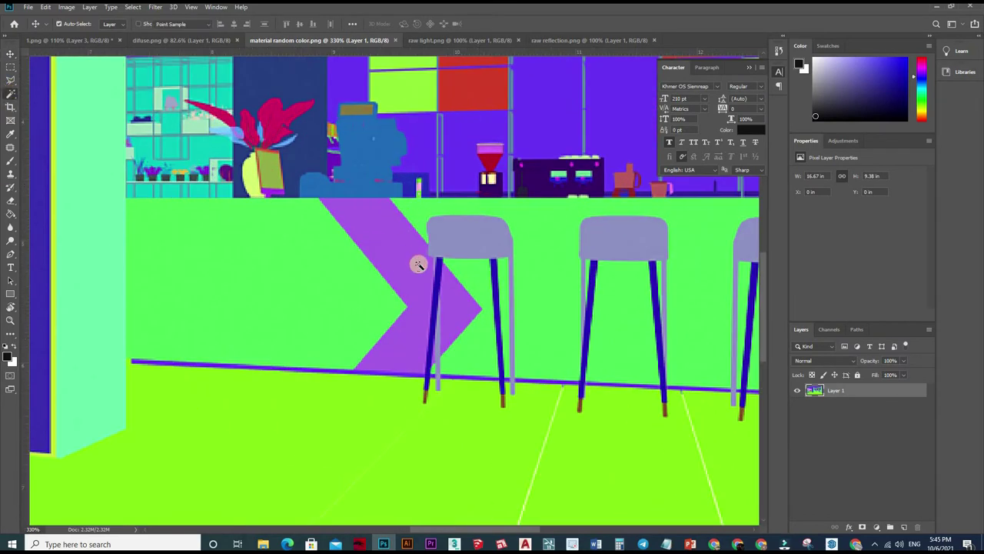
scroll(477, 315, "up", 1)
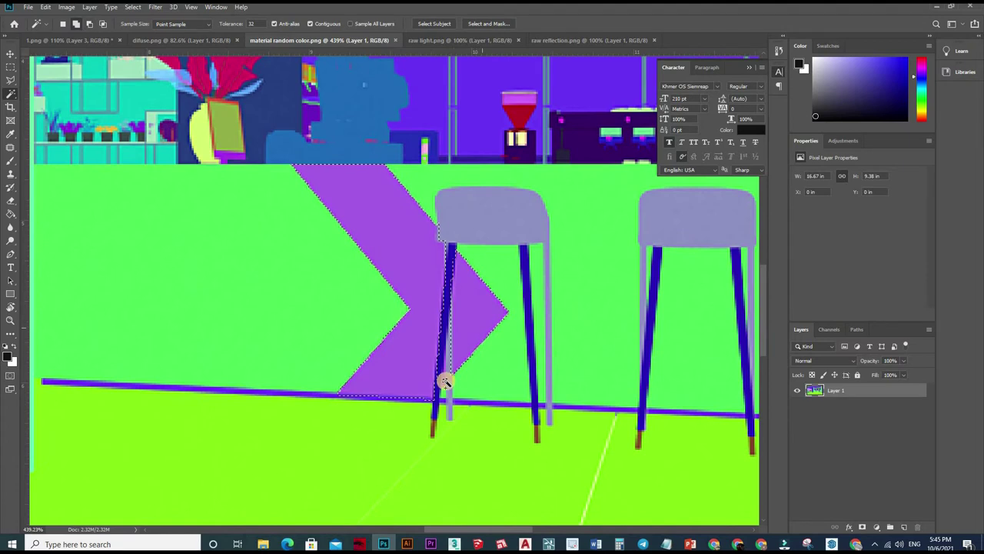
scroll(445, 377, "up", 3)
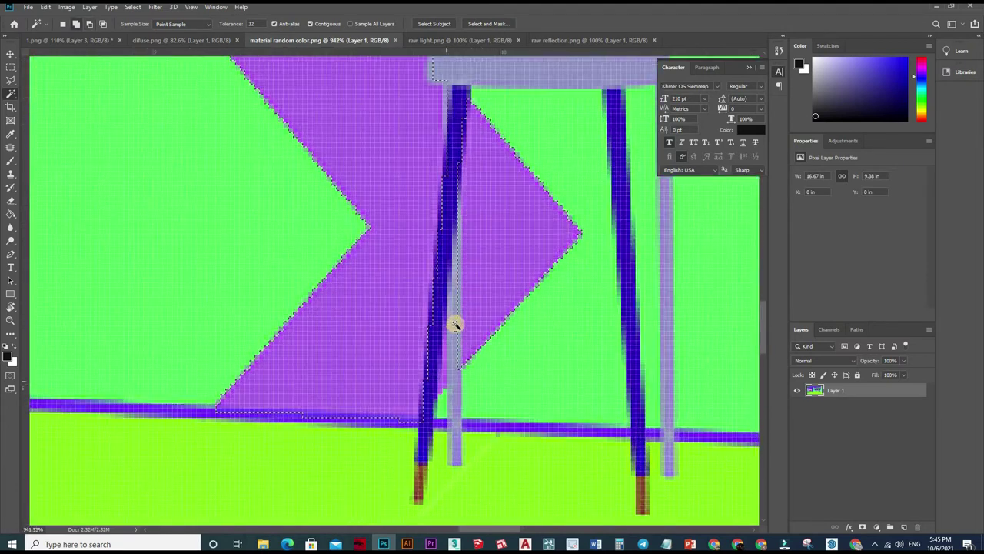
scroll(450, 377, "up", 2)
left_click(439, 377, "alt")
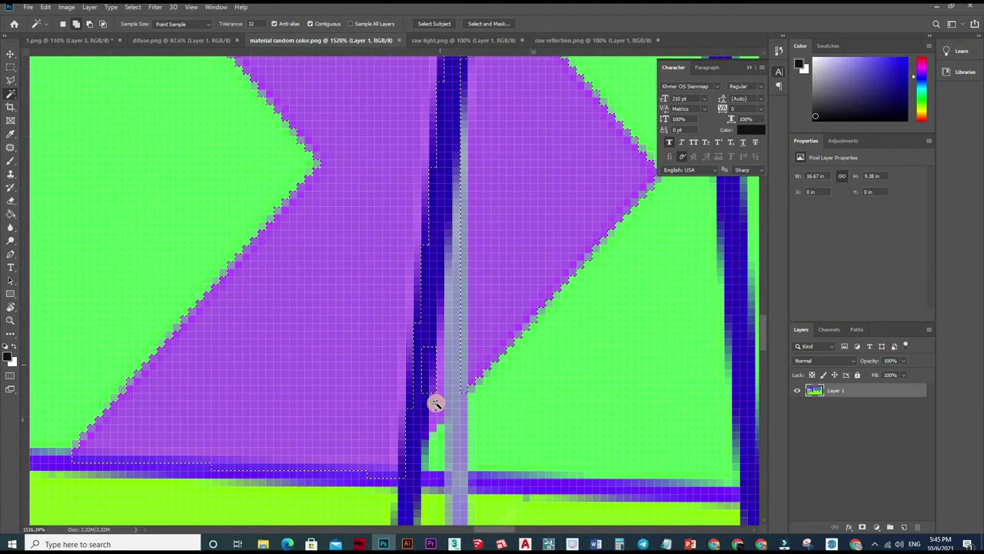
left_click(443, 329, "shift")
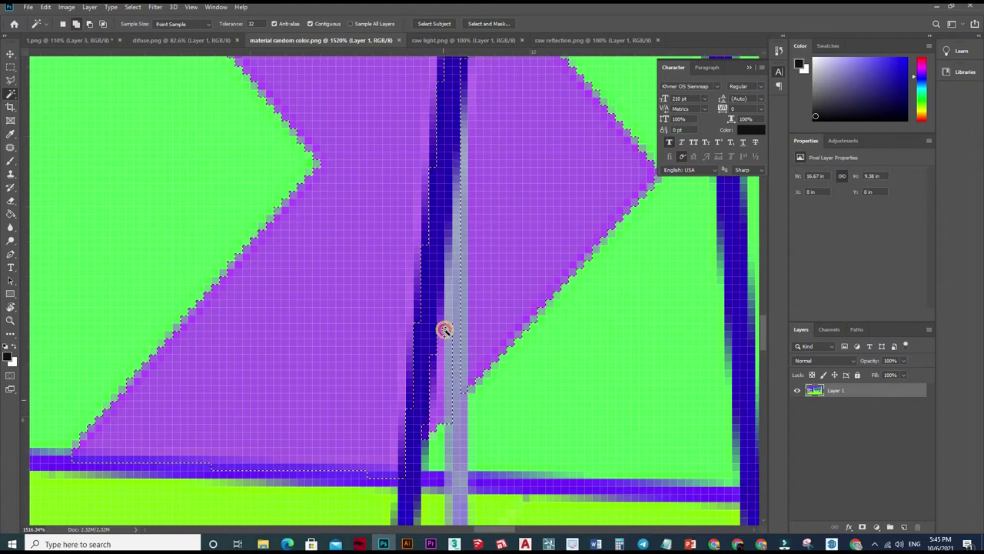
scroll(398, 330, "up", 1)
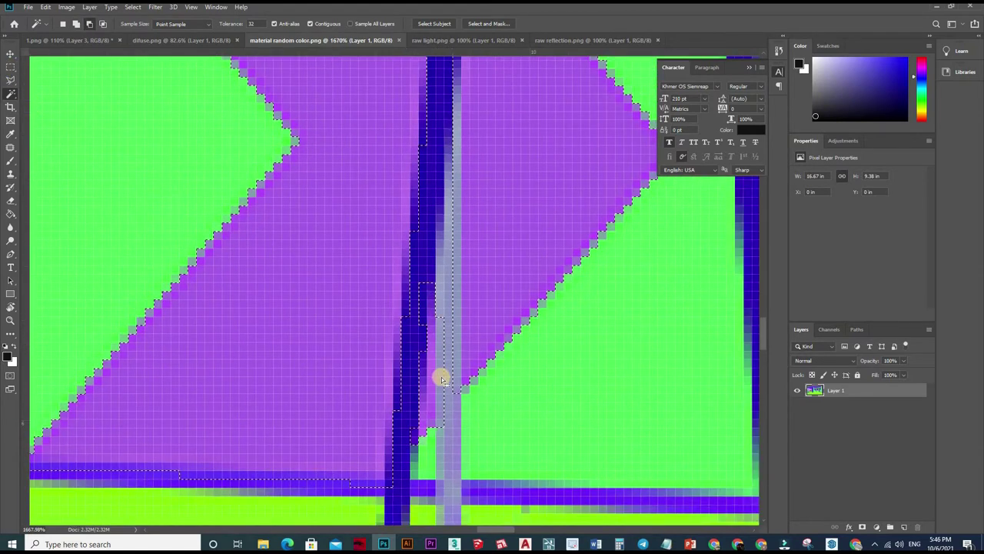
Add the leftover leg pixels to the chevron selection with small Rectangular Marquee boxes.
key("m")
scroll(451, 457, "up", 3)
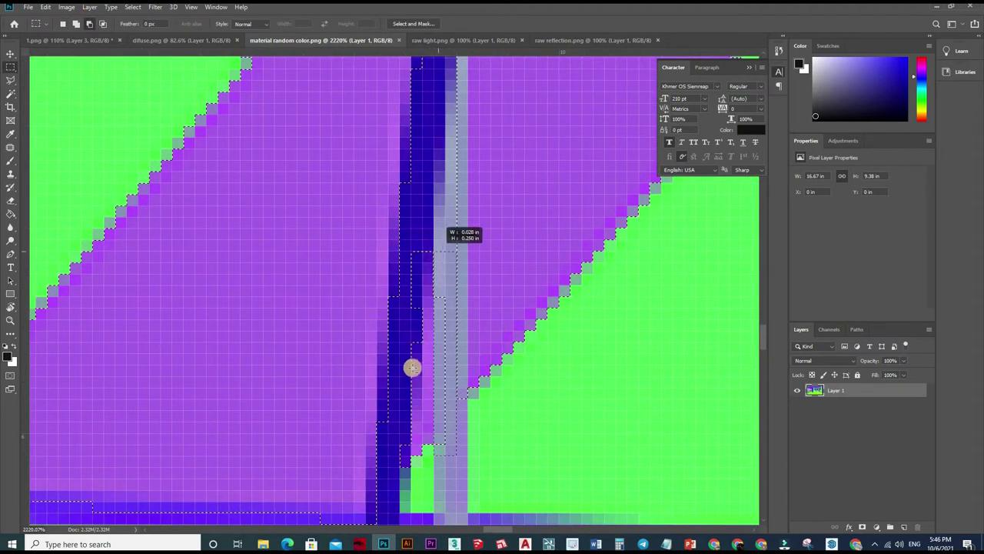
scroll(423, 332, "up", 1)
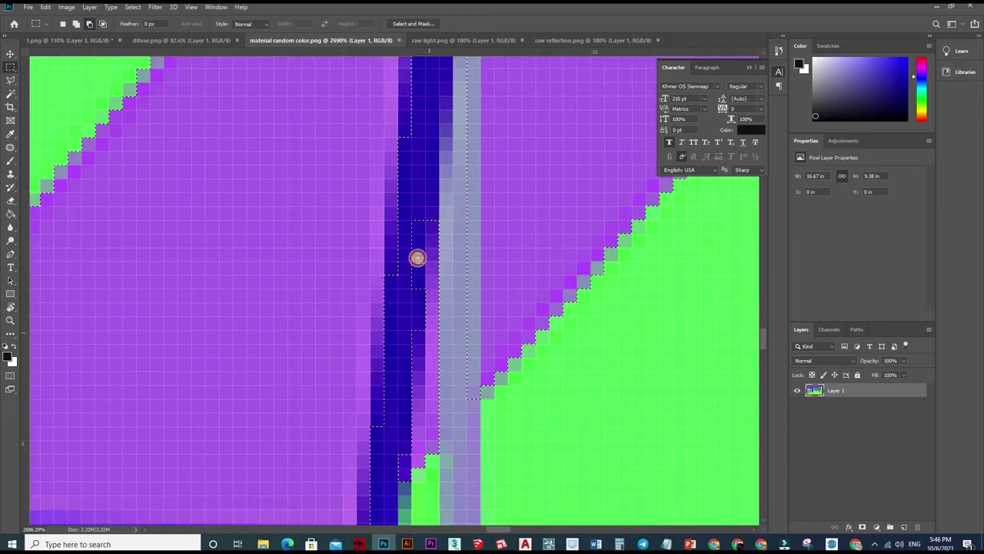
scroll(419, 269, "up", 1)
left_click_drag(422, 291, 413, 414)
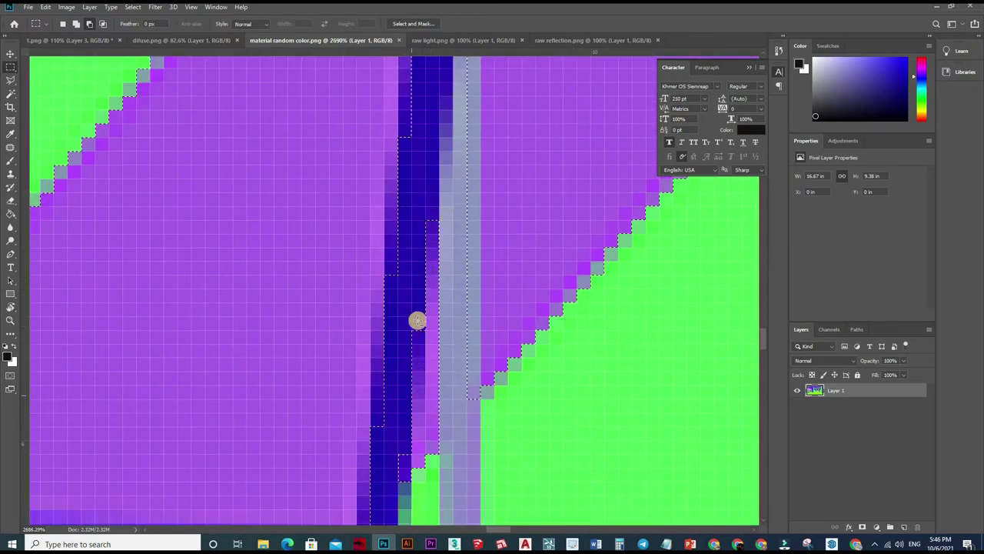
left_click_drag(416, 320, 423, 383)
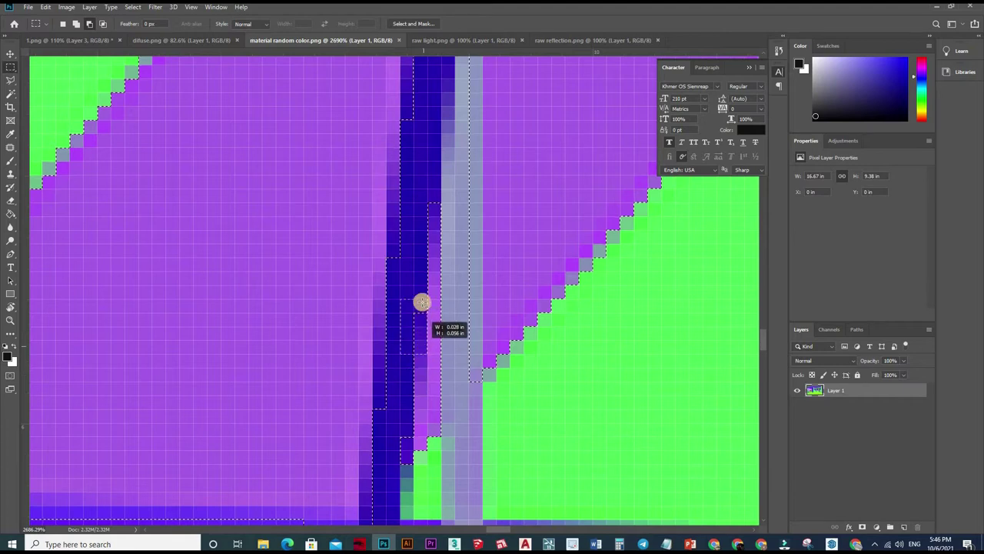
scroll(409, 386, "down", 4)
scroll(512, 411, "down", 3)
scroll(446, 392, "down", 2)
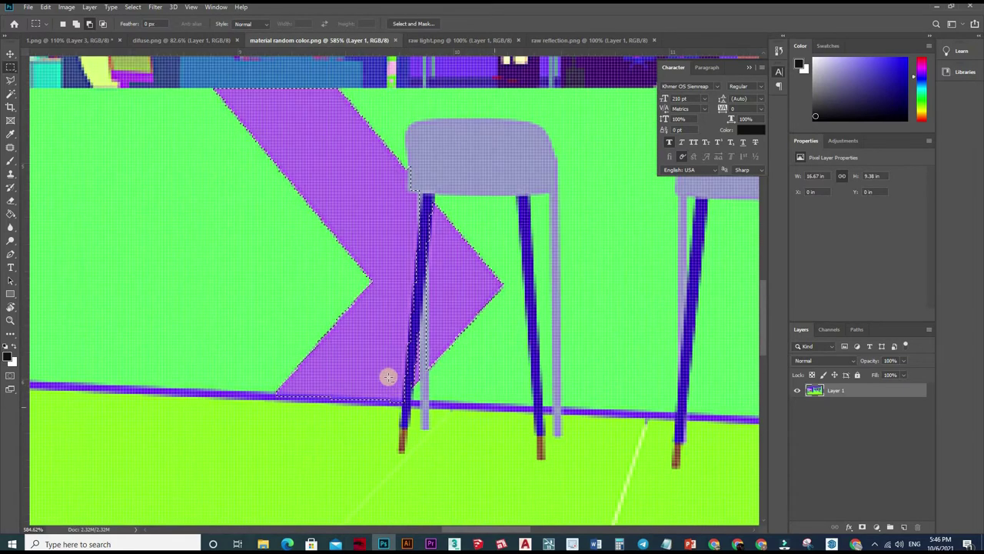
scroll(389, 376, "down", 1)
scroll(395, 385, "down", 1)
scroll(391, 346, "down", 2)
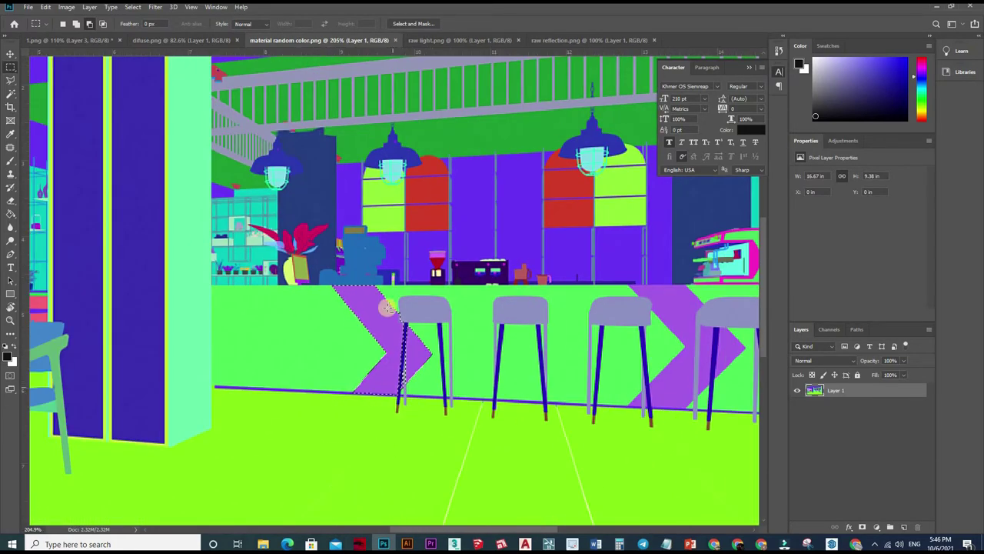
scroll(388, 321, "up", 4)
scroll(384, 326, "up", 3)
scroll(380, 339, "up", 2)
scroll(408, 384, "up", 2)
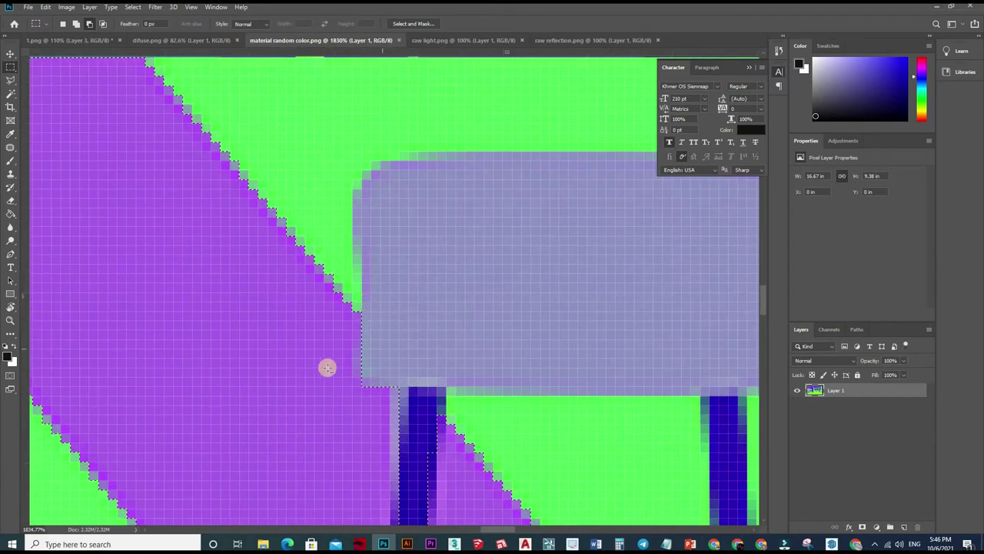
scroll(387, 378, "down", 4)
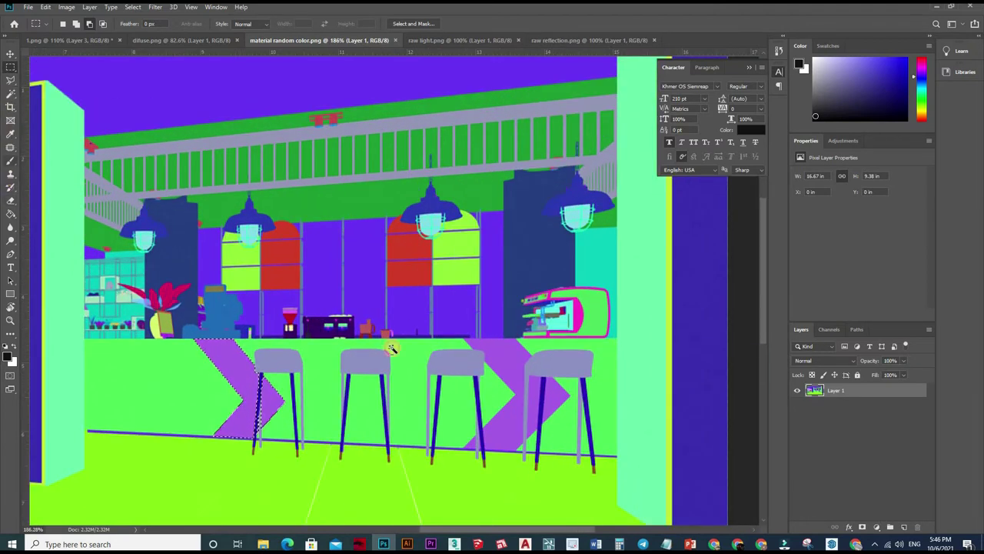
Add the middle purple chevron and the light-purple strip beside the leg using the Magic Wand.
key("w")
scroll(535, 369, "up", 2)
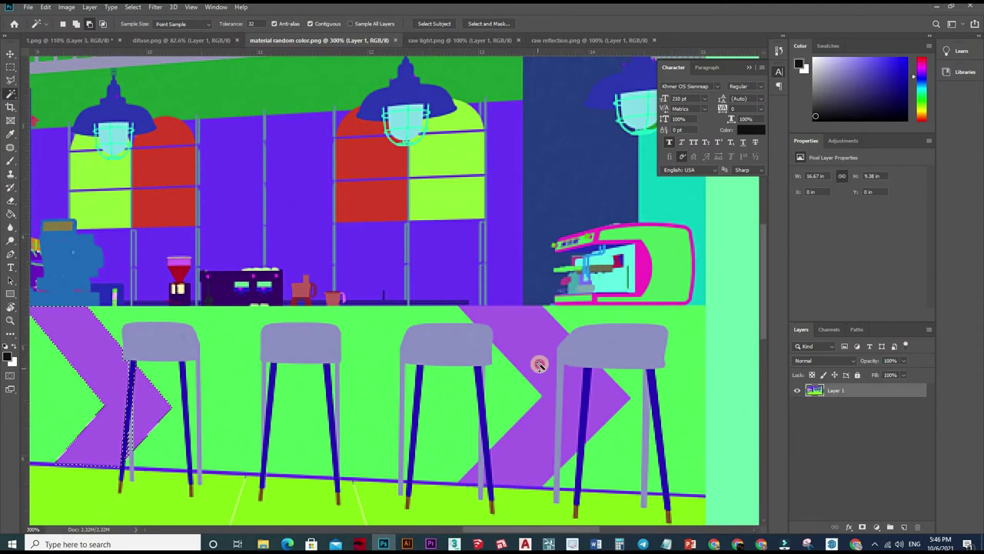
left_click(516, 358, "shift")
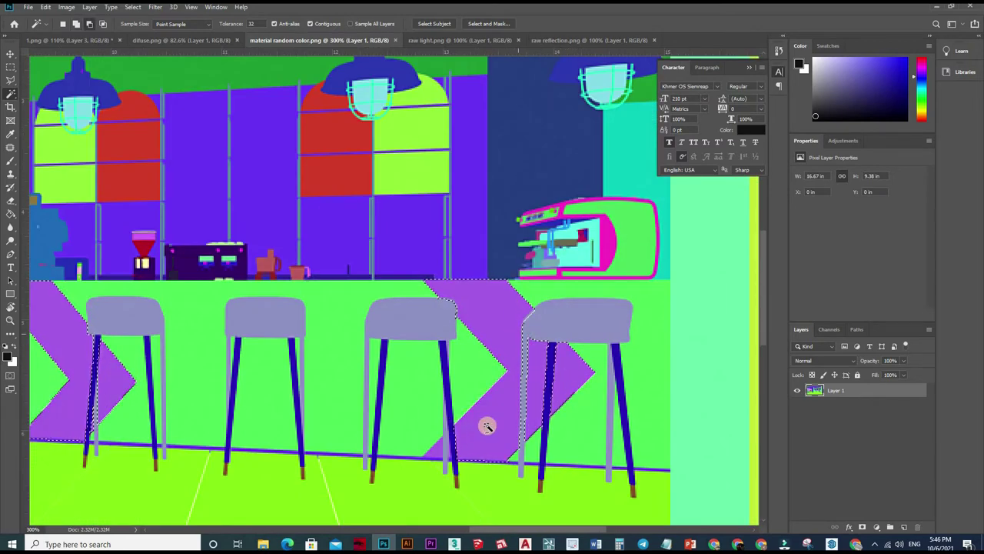
scroll(487, 408, "up", 3)
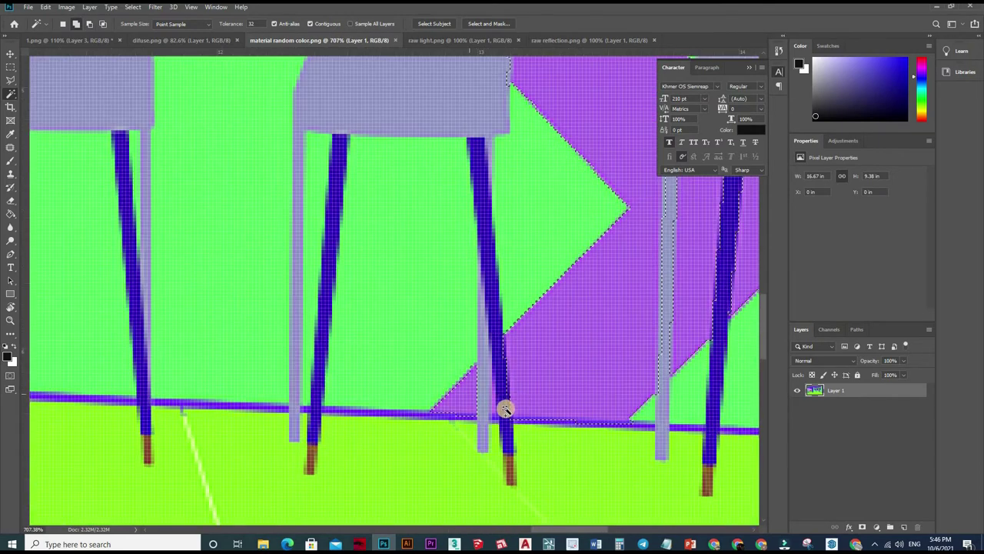
scroll(504, 408, "up", 5)
scroll(499, 407, "down", 5)
scroll(496, 408, "up", 5)
left_click(495, 407, "shift")
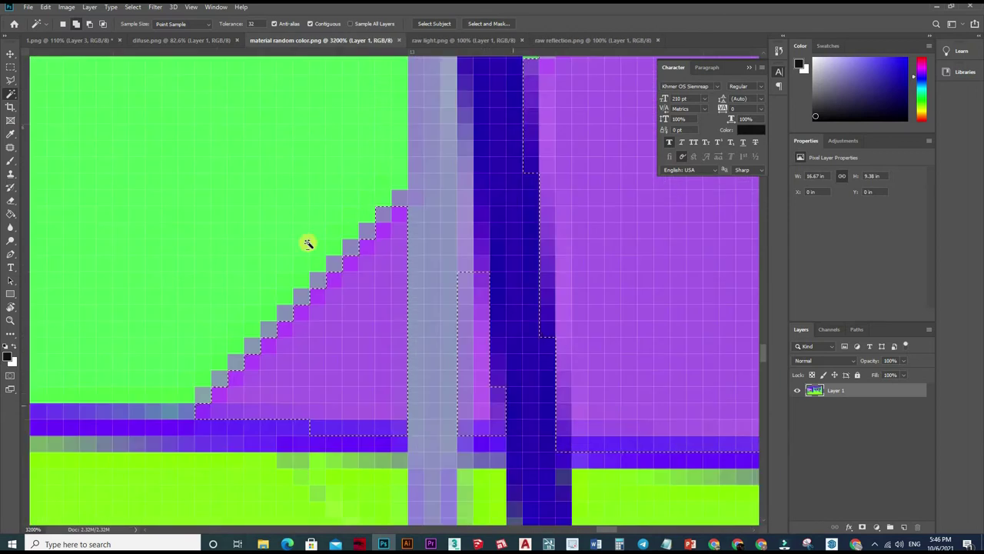
scroll(308, 246, "down", 1)
scroll(307, 247, "up", 1)
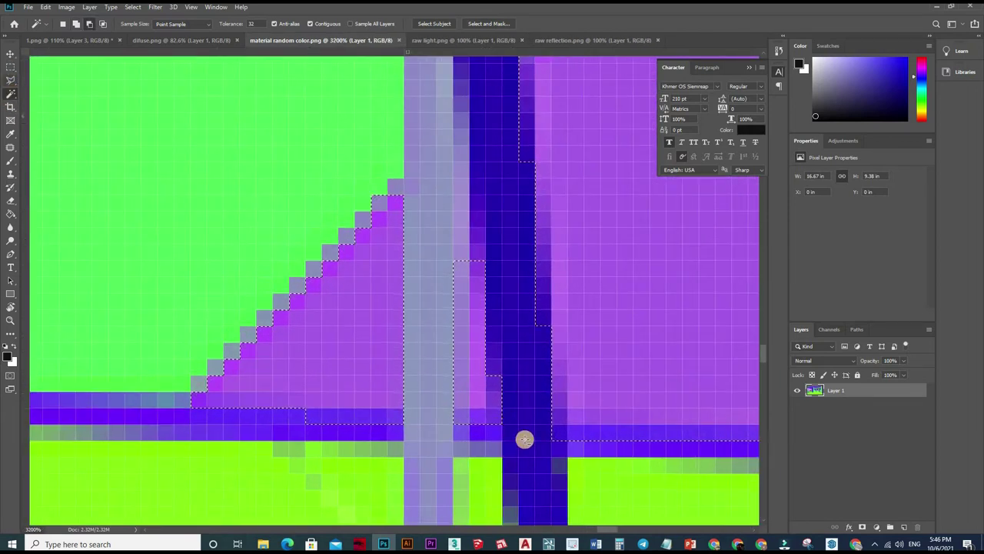
Add the remaining leftover chevron pixels with a Rectangular Marquee box.
key("m")
scroll(493, 415, "up", 2)
mouse_move(531, 450)
left_mouse_down()
mouse_move(436, 401)
mouse_move(365, 402)
left_mouse_up()
scroll(282, 403, "down", 1)
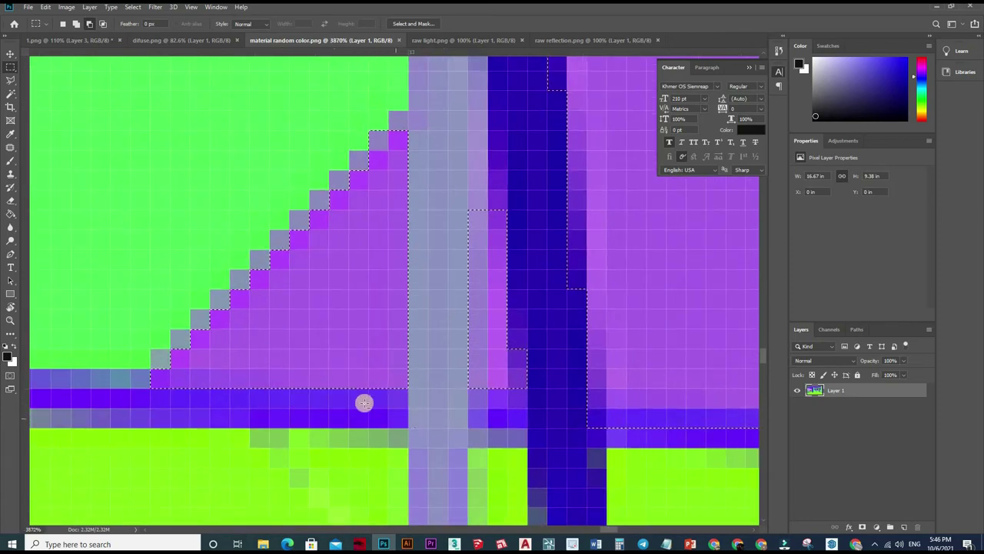
scroll(365, 402, "down", 3)
scroll(402, 403, "down", 3)
scroll(406, 403, "down", 2)
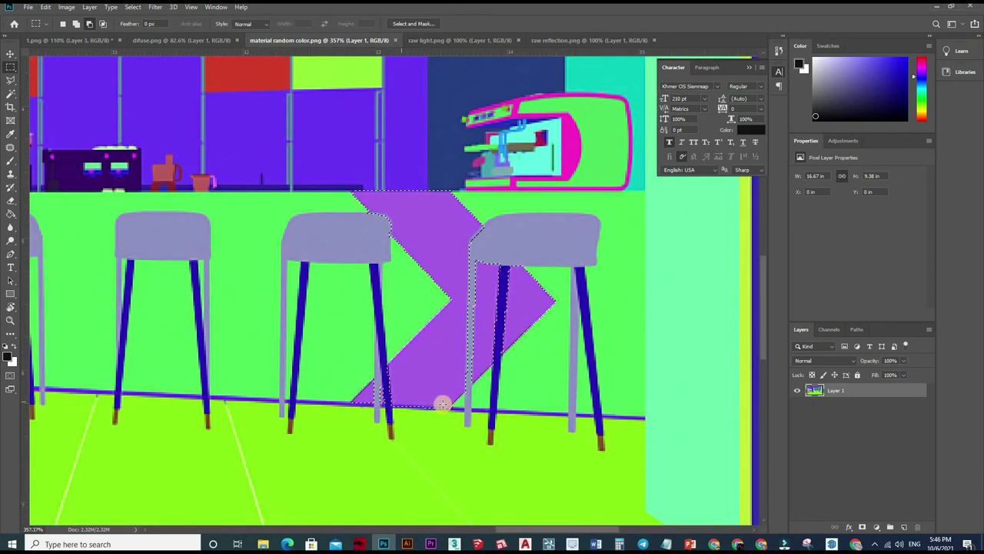
scroll(476, 406, "down", 1)
scroll(538, 404, "down", 2)
scroll(560, 397, "down", 1)
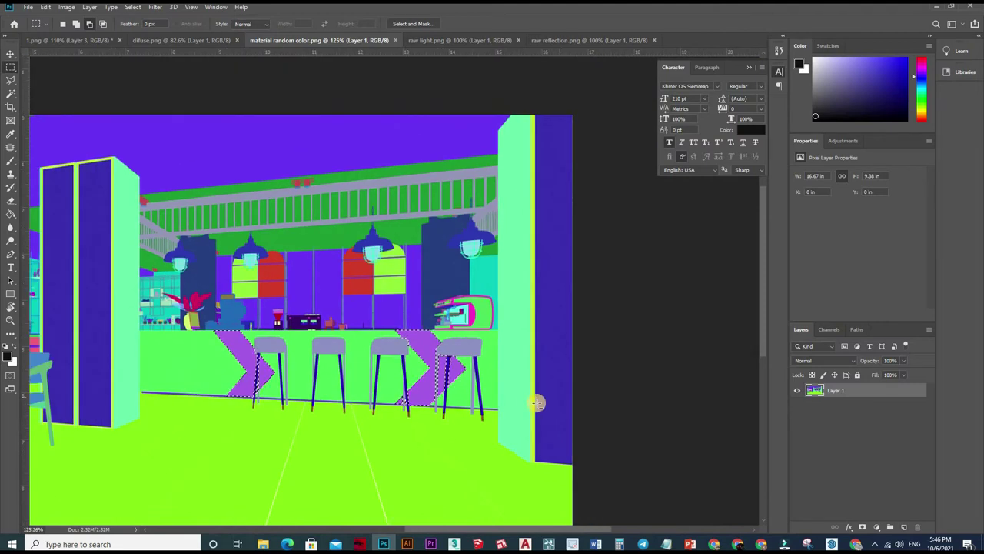
scroll(280, 297, "down", 1)
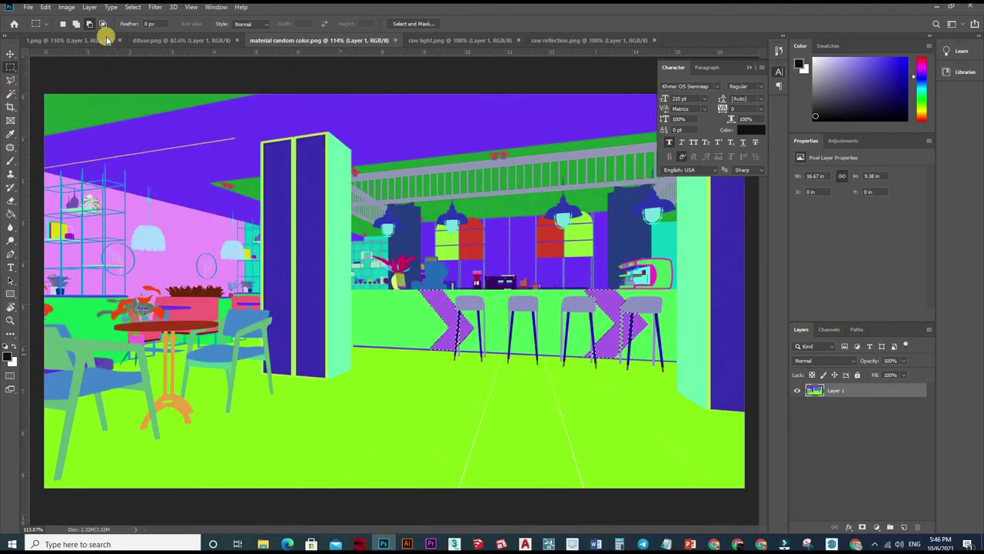
In add-selection mode, carry the chevron selection outline onto the diffuse render.
left_click(70, 24)
left_click_drag(588, 295, 608, 307)
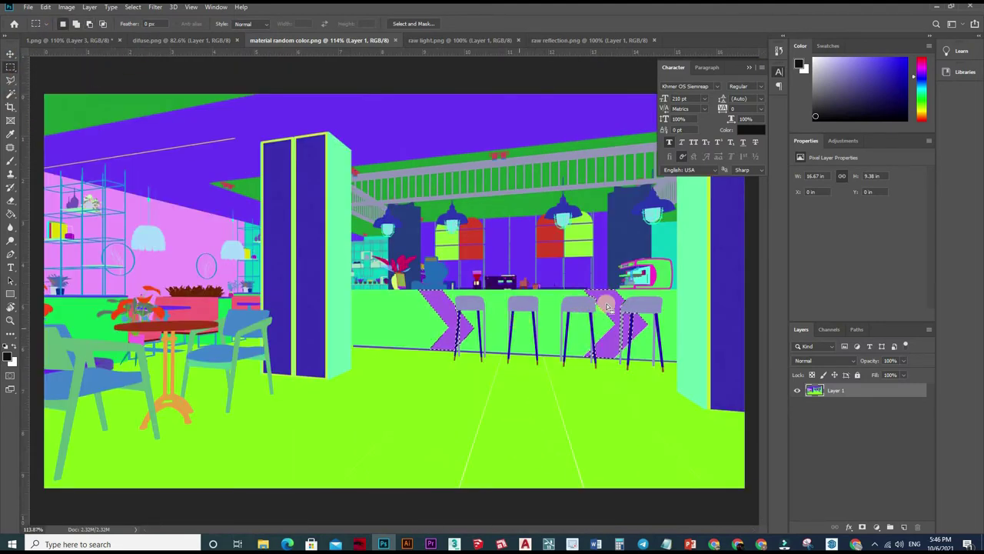
left_click_drag(384, 129, 180, 40)
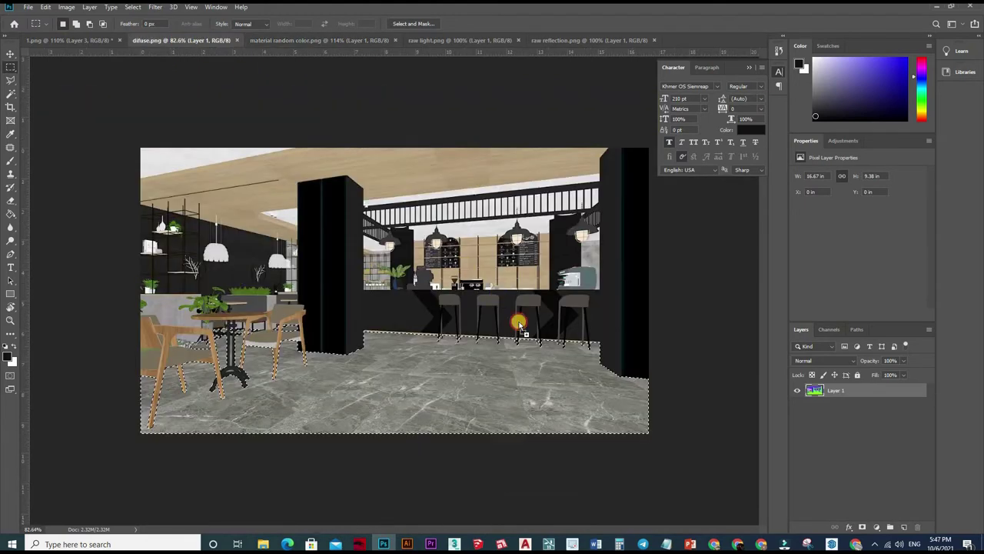
left_click_drag(181, 40, 546, 328)
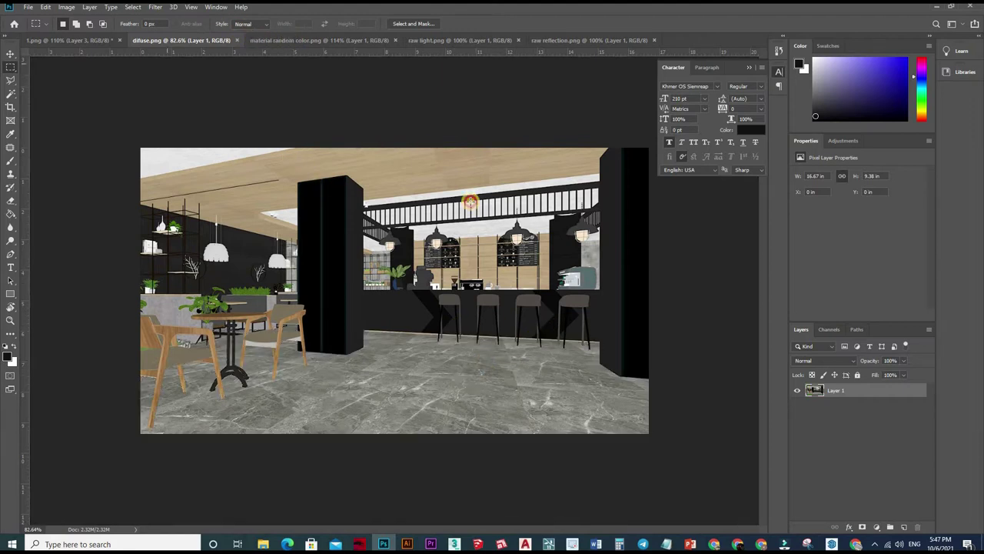
mouse_move(167, 63)
left_mouse_down()
mouse_move(448, 318)
mouse_move(569, 338)
left_mouse_up()
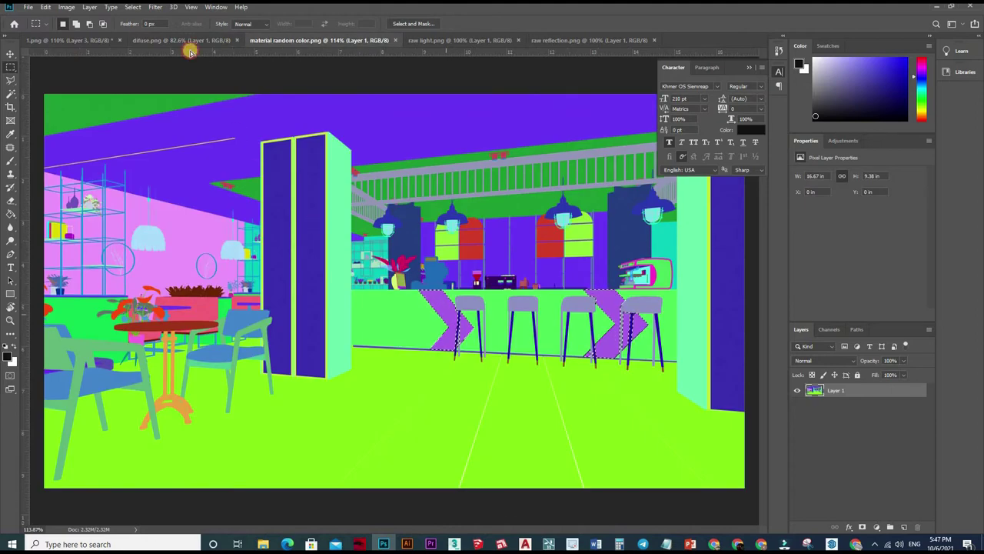
Move the diffuse render's chevron pixels into the composite as new Layer 4.
key("ctrl+shift+Tab")
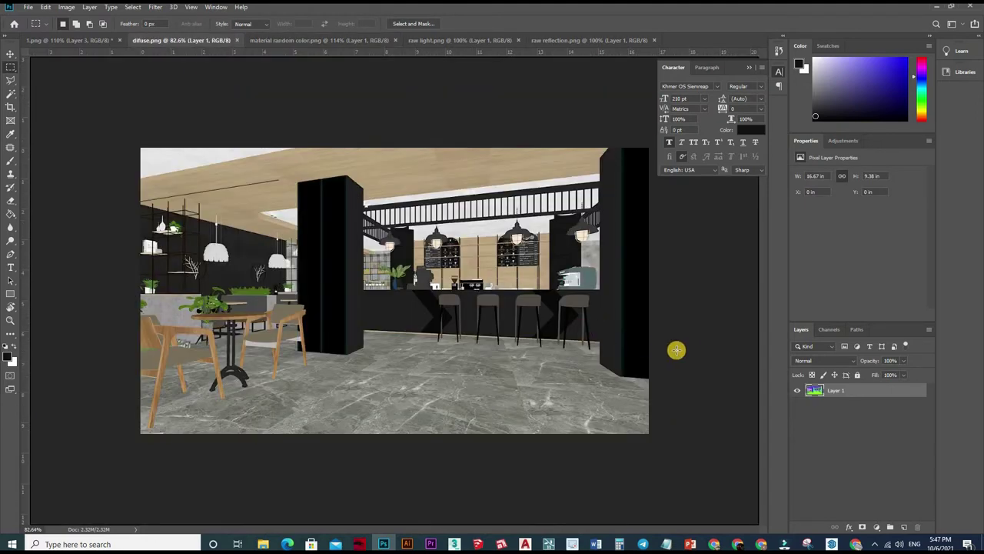
scroll(646, 350, "up", 4)
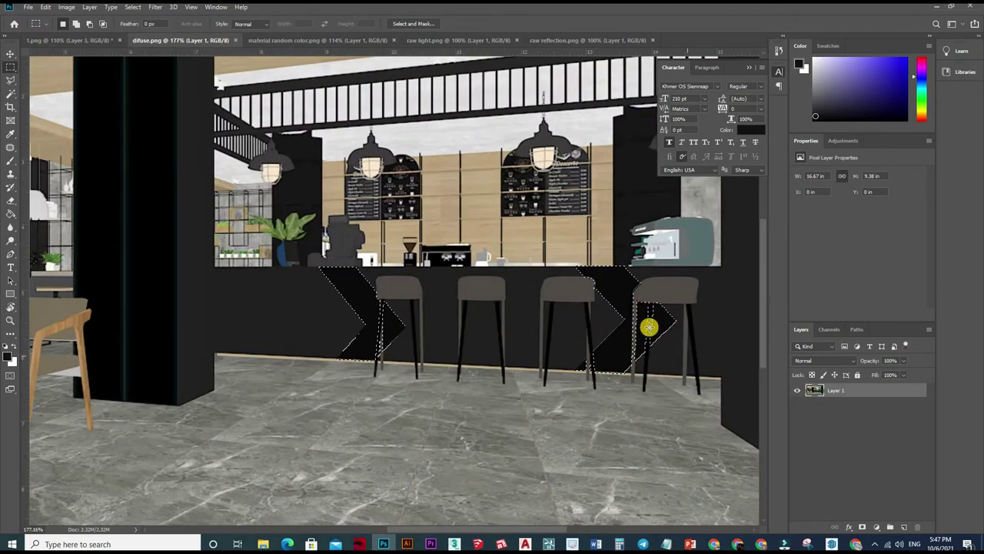
scroll(592, 341, "down", 2)
scroll(592, 341, "up", 4)
left_click(19, 53)
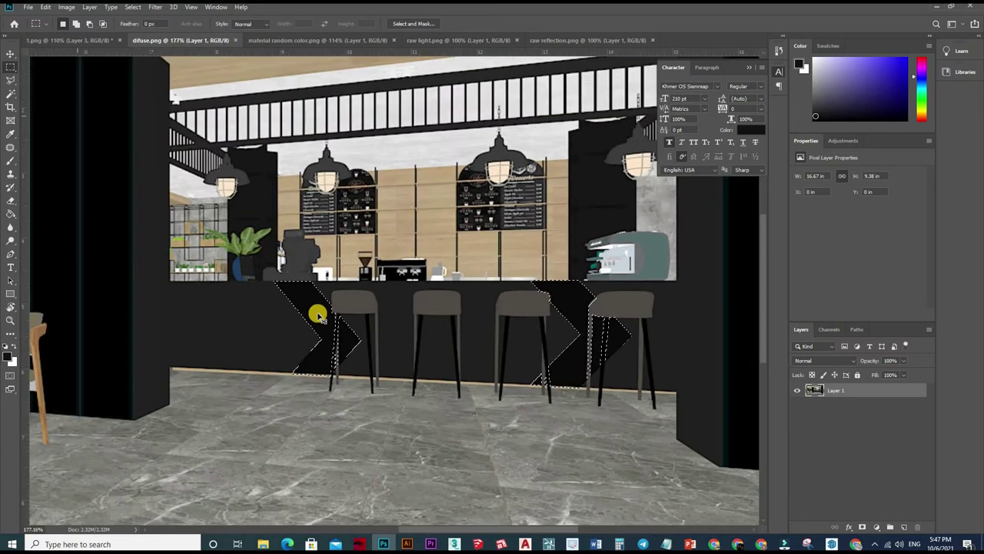
left_click_drag(308, 323, 323, 281)
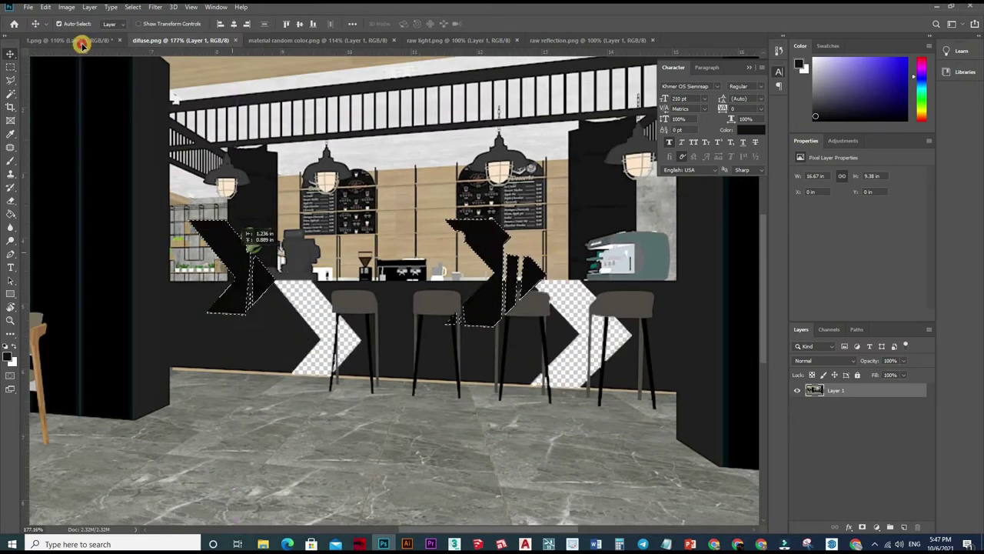
key("ctrl+shift+Tab")
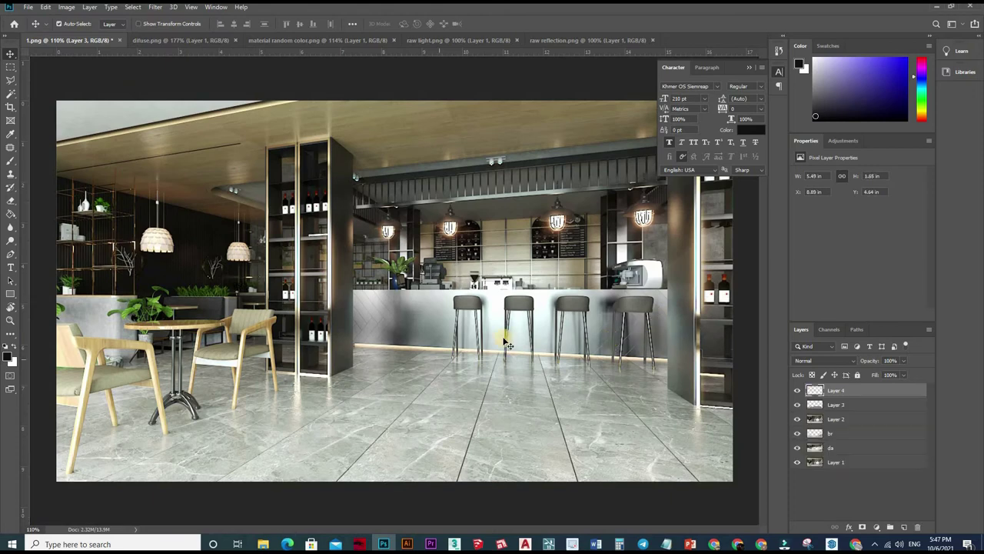
Change Layer 4's blend mode to Soft Light from the Layers panel dropdown.
scroll(514, 336, "up", 3)
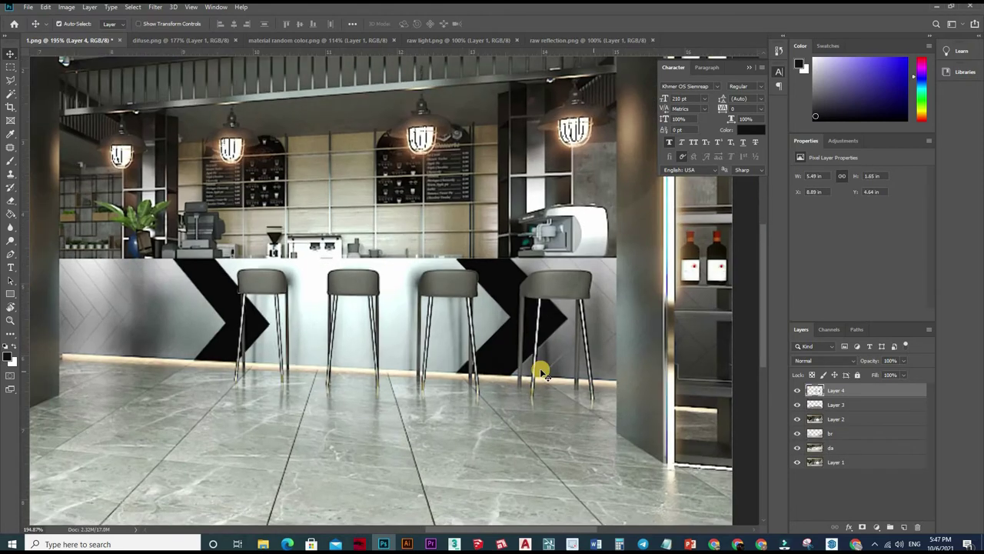
scroll(643, 326, "down", 2)
scroll(653, 378, "down", 2)
scroll(657, 378, "up", 3)
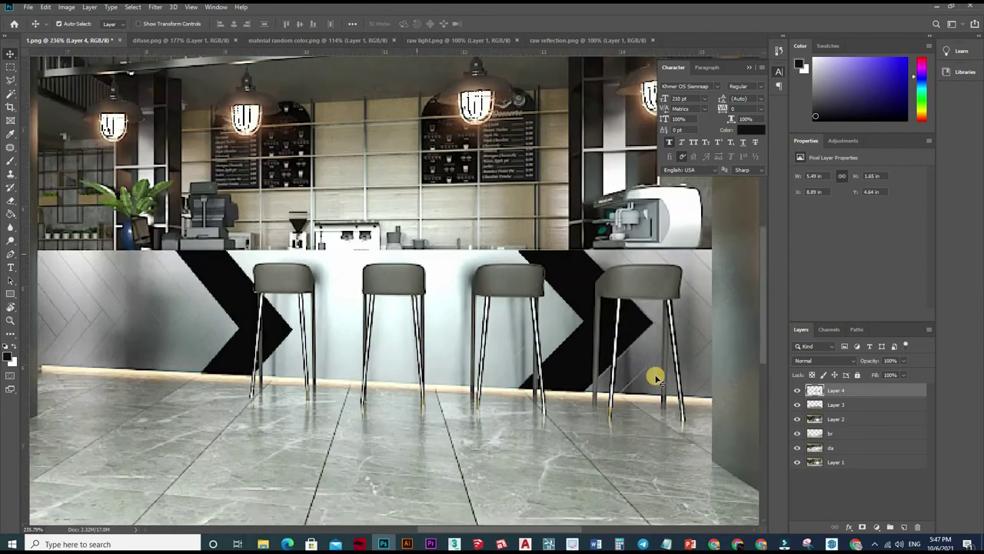
scroll(657, 377, "up", 3)
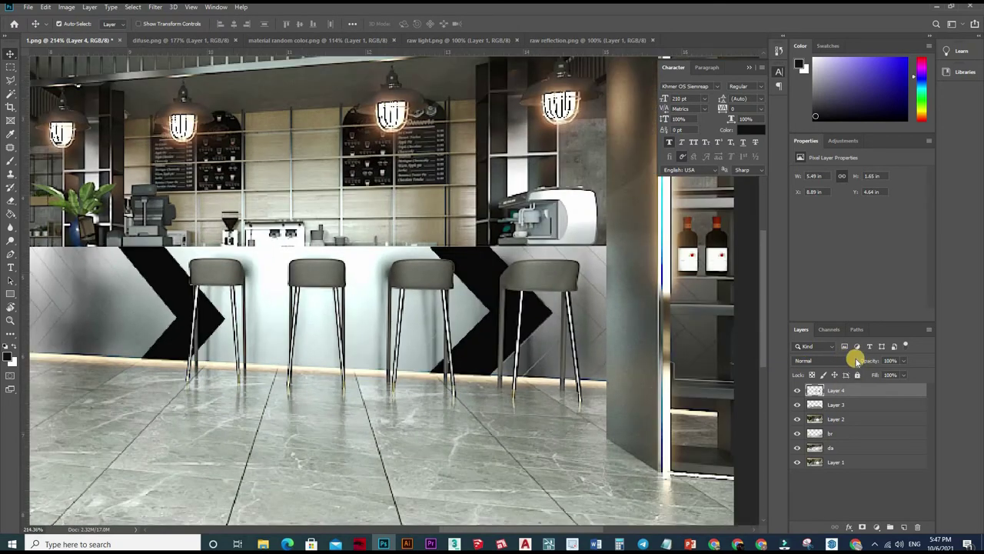
left_click(813, 363)
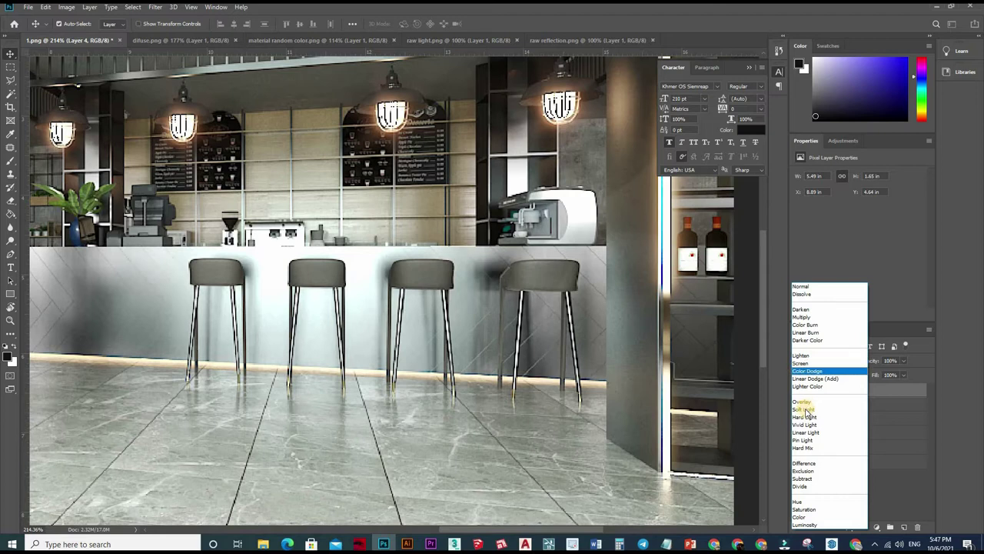
left_click(434, 347)
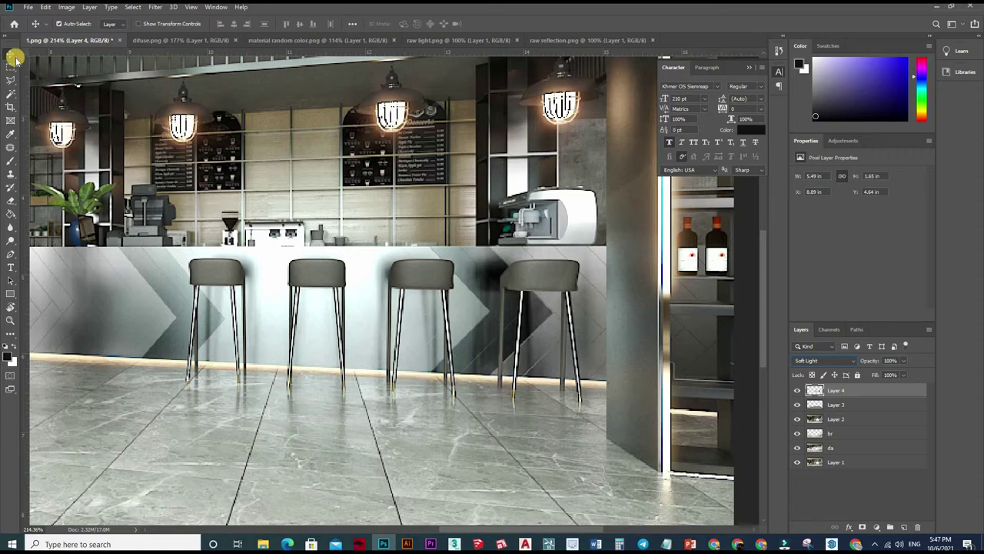
Try Pin Light at lower opacity on Layer 4, then return it to Soft Light at about 95% opacity.
left_click(385, 359)
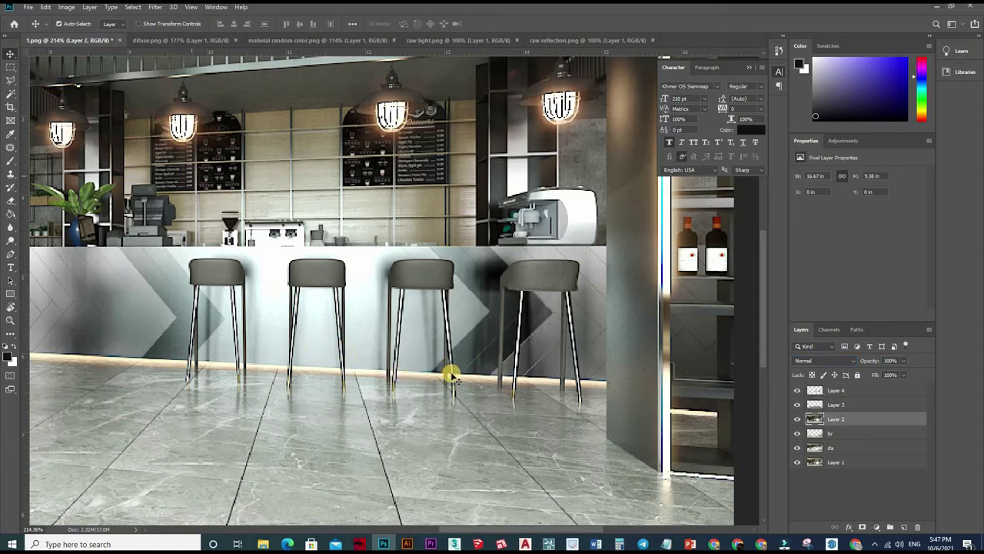
scroll(454, 375, "down", 3)
scroll(523, 346, "down", 3)
scroll(632, 359, "up", 3)
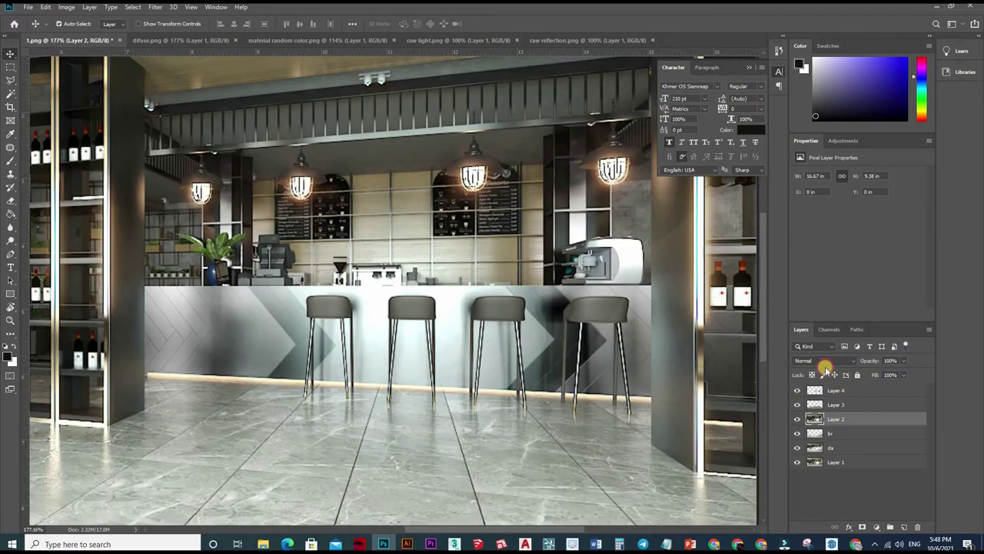
left_click(836, 390)
left_click(815, 361)
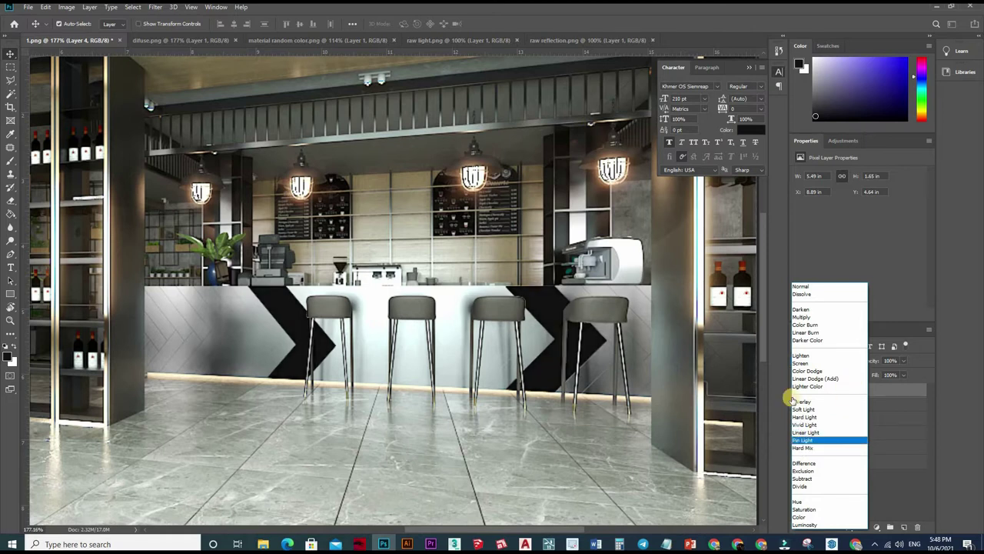
left_click(804, 440)
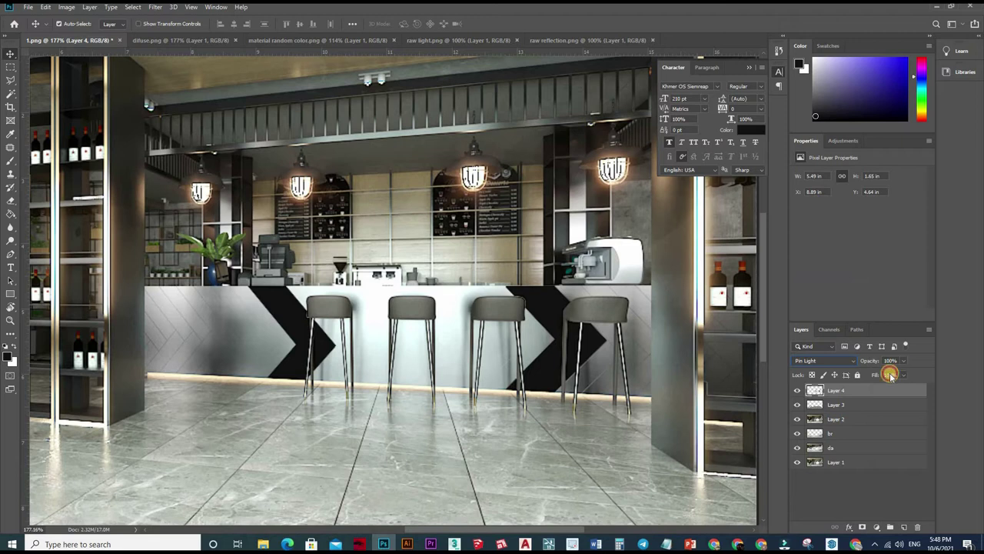
left_click_drag(881, 376, 886, 375)
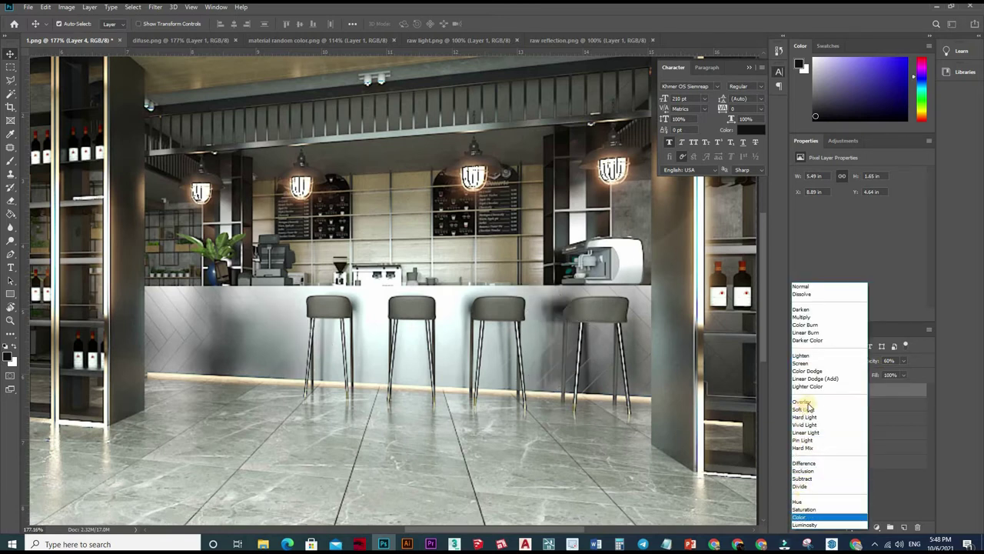
left_click(902, 360)
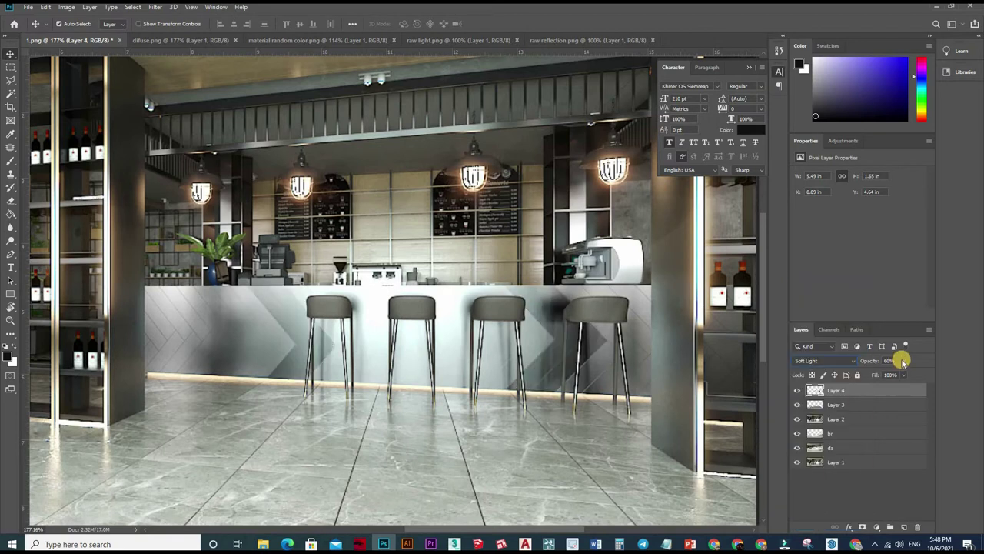
left_click_drag(926, 372, 920, 372)
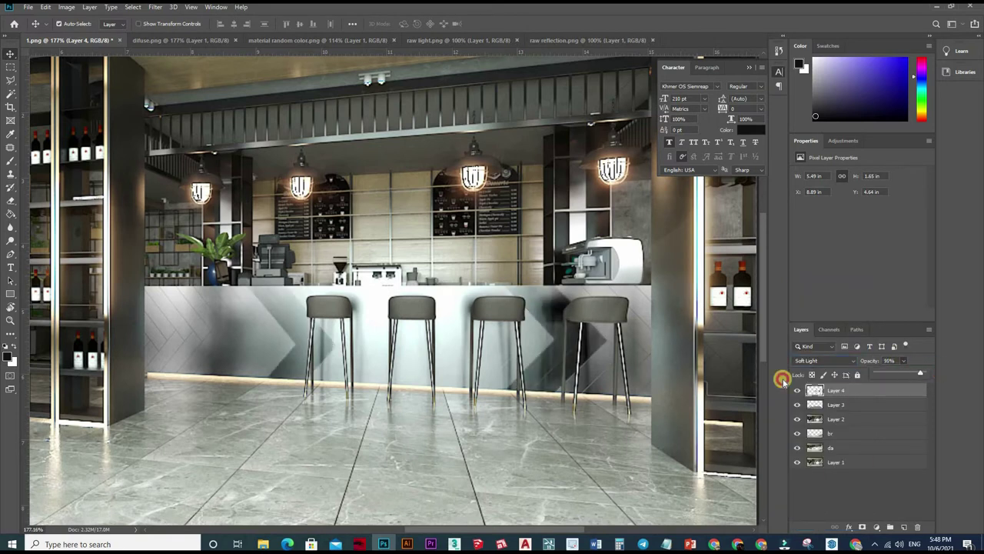
scroll(605, 326, "down", 2)
Look over the composite, then bring up the raw light.png render.
scroll(685, 347, "down", 1)
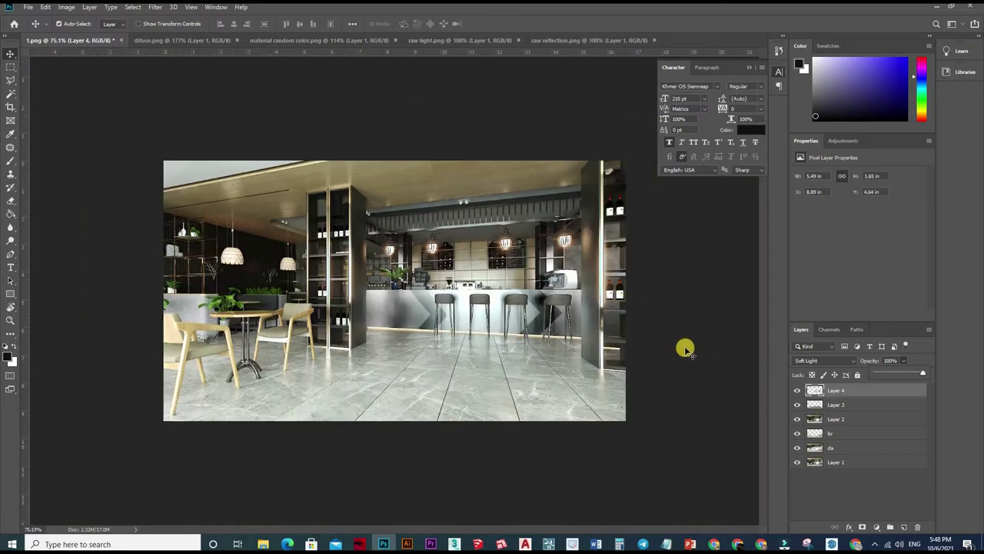
scroll(615, 362, "up", 2)
scroll(616, 350, "up", 1)
scroll(616, 350, "down", 1)
scroll(615, 313, "down", 1)
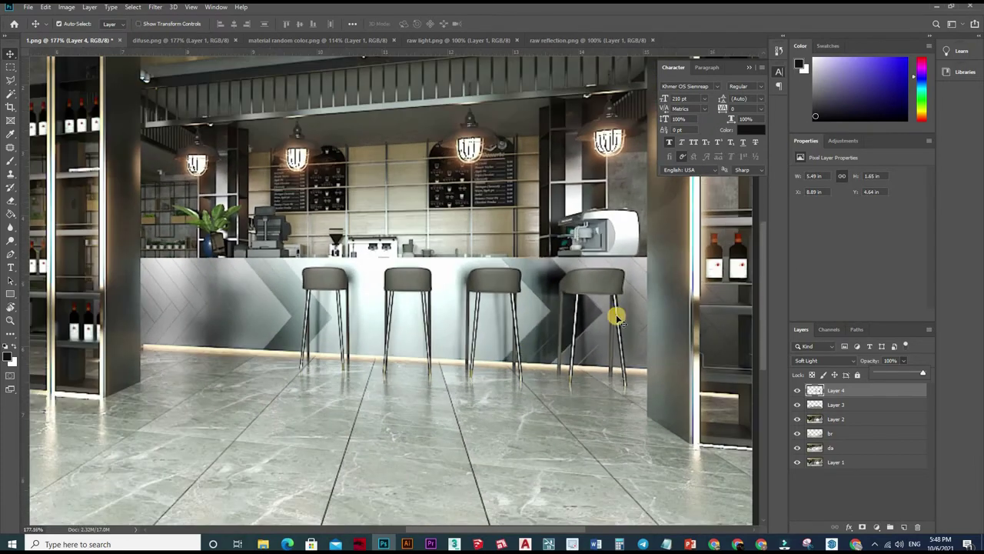
scroll(464, 49, "down", 1)
scroll(402, 24, "up", 1)
scroll(401, 23, "up", 1)
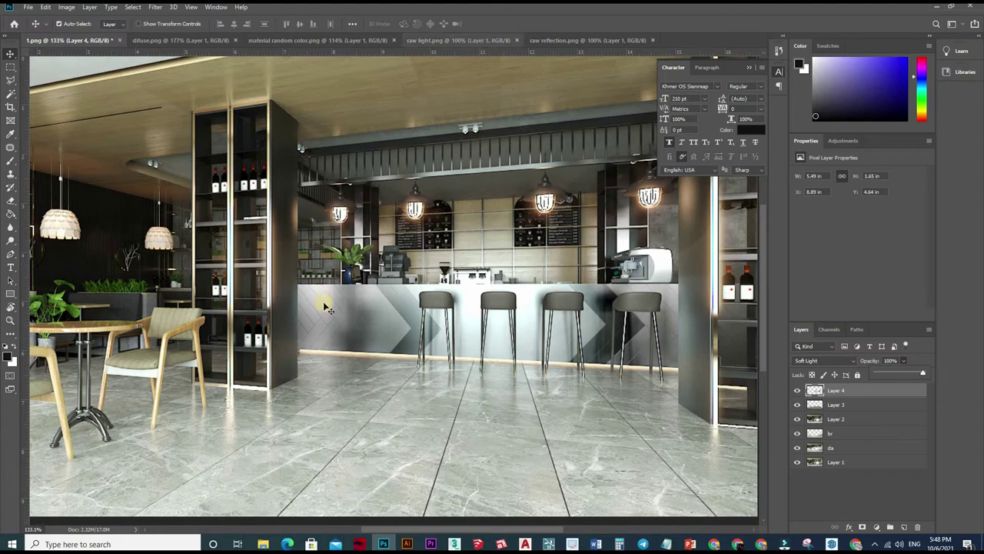
left_click(416, 40)
In the colour-ID image, clear the chevron selection and Magic Wand-select the green counter front.
key("ctrl+shift+Tab")
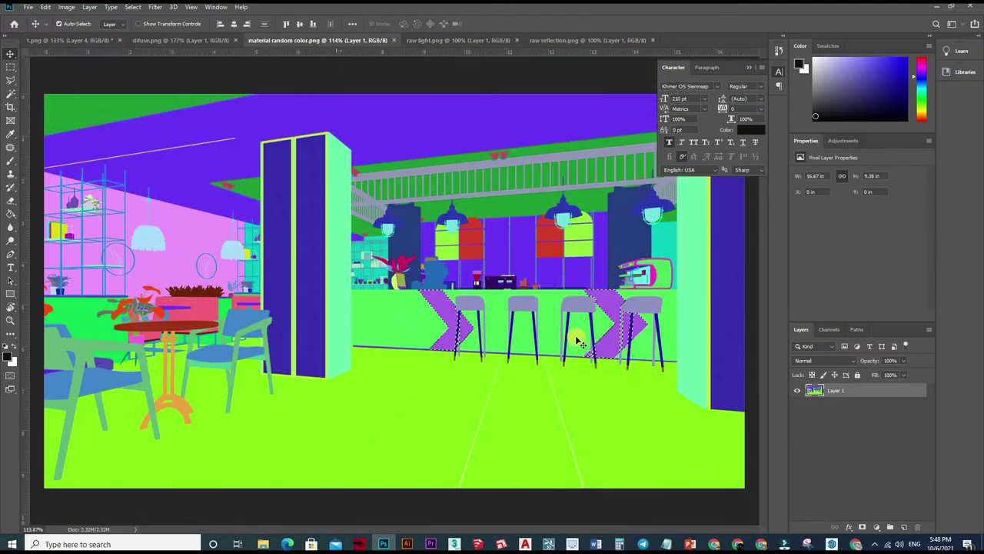
key("ctrl+d")
scroll(561, 342, "up", 1)
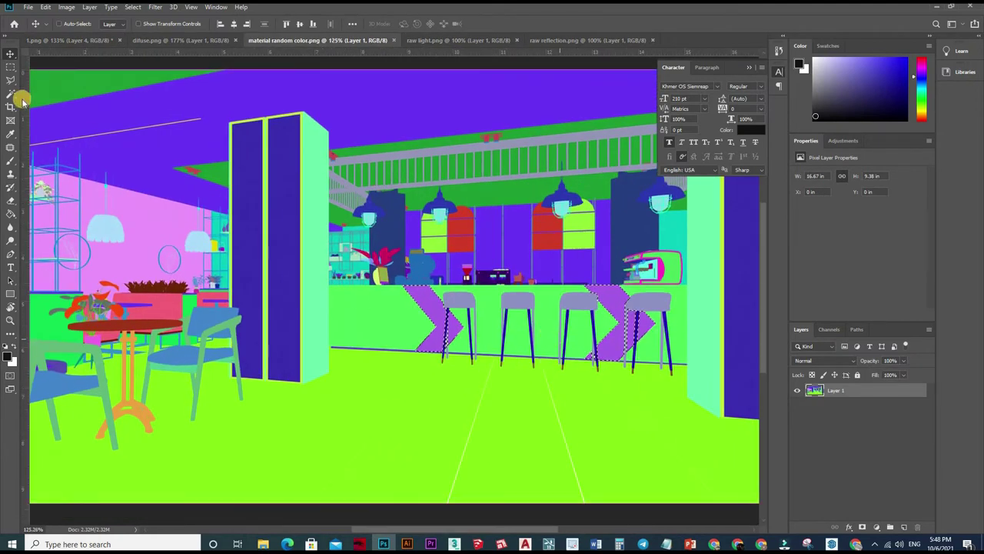
key("w")
scroll(427, 333, "up", 2)
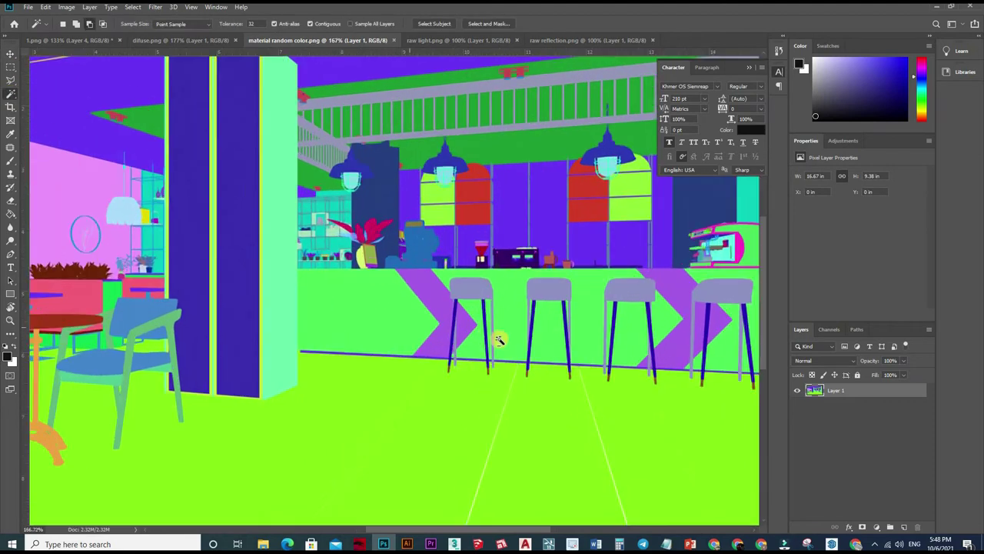
scroll(485, 330, "down", 1)
scroll(461, 331, "up", 2)
left_click(449, 288, "shift")
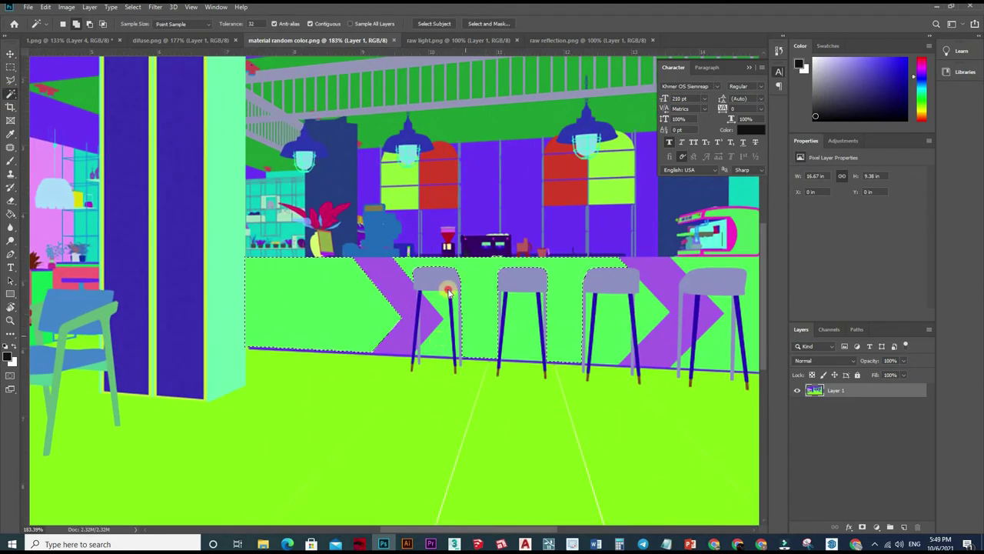
Zoom in and out over the counter to check the selection edges around stools and chevrons.
scroll(454, 291, "up", 2)
scroll(538, 345, "up", 3)
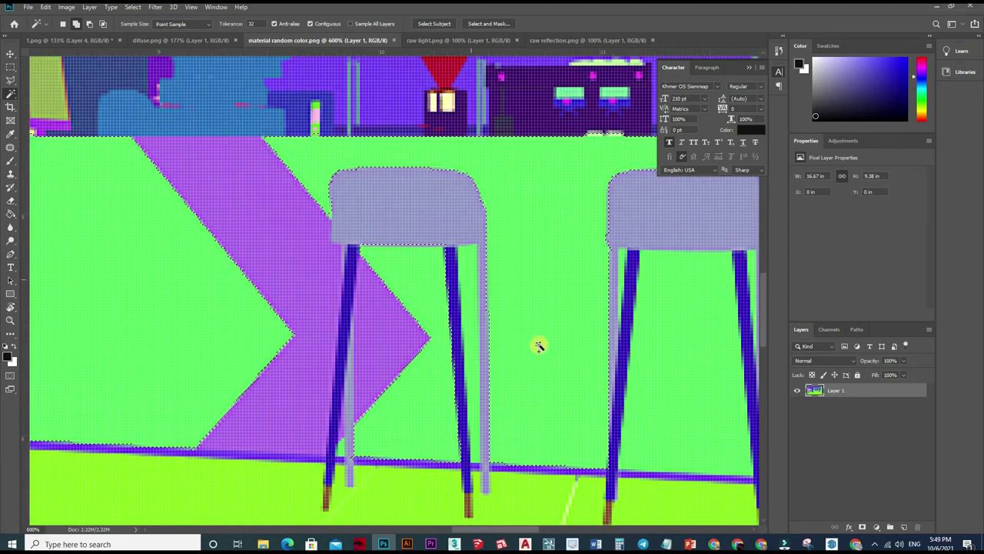
scroll(495, 352, "down", 4)
scroll(292, 307, "up", 3)
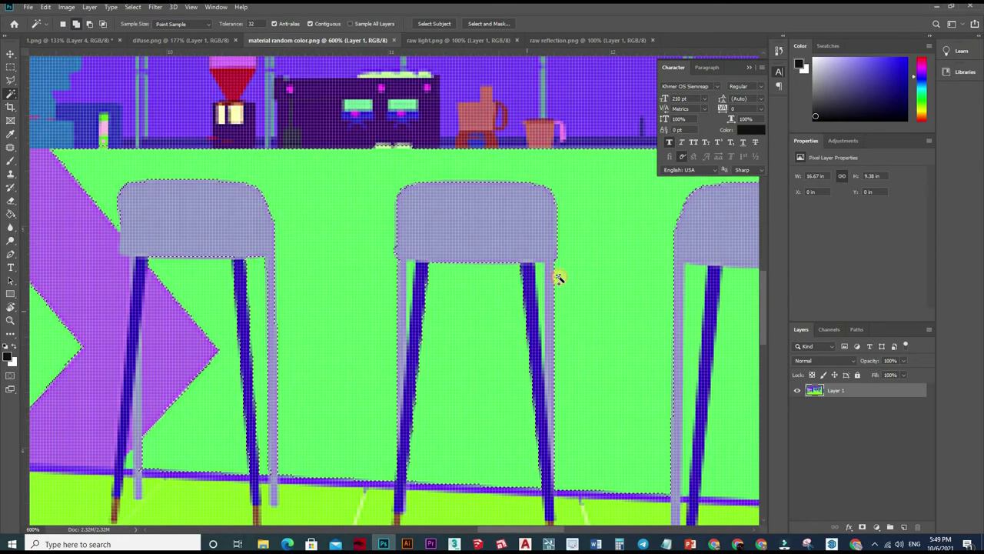
scroll(531, 273, "up", 5)
scroll(541, 336, "down", 5)
scroll(541, 332, "up", 1)
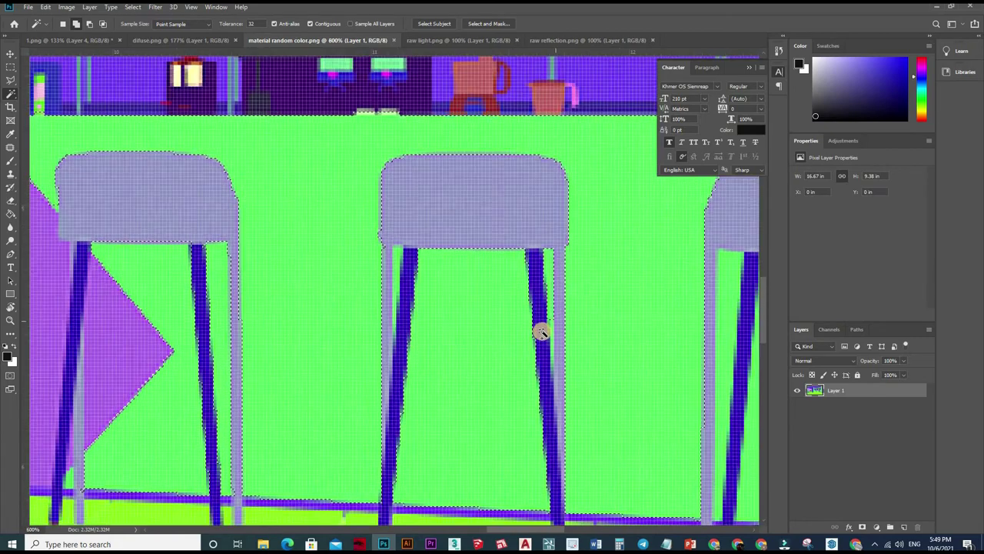
scroll(571, 323, "up", 6)
scroll(459, 295, "down", 2)
scroll(408, 244, "down", 5)
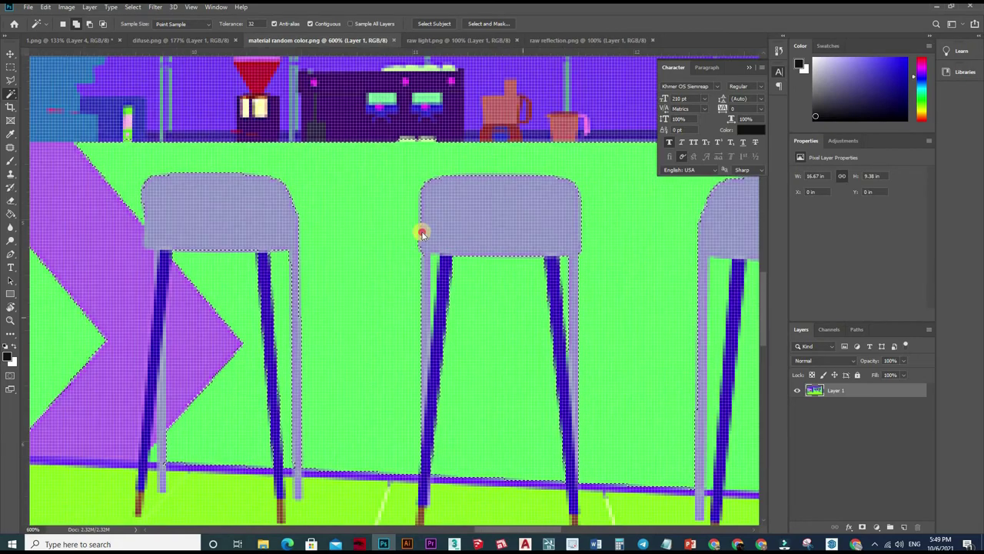
scroll(416, 307, "up", 4)
scroll(422, 316, "up", 3)
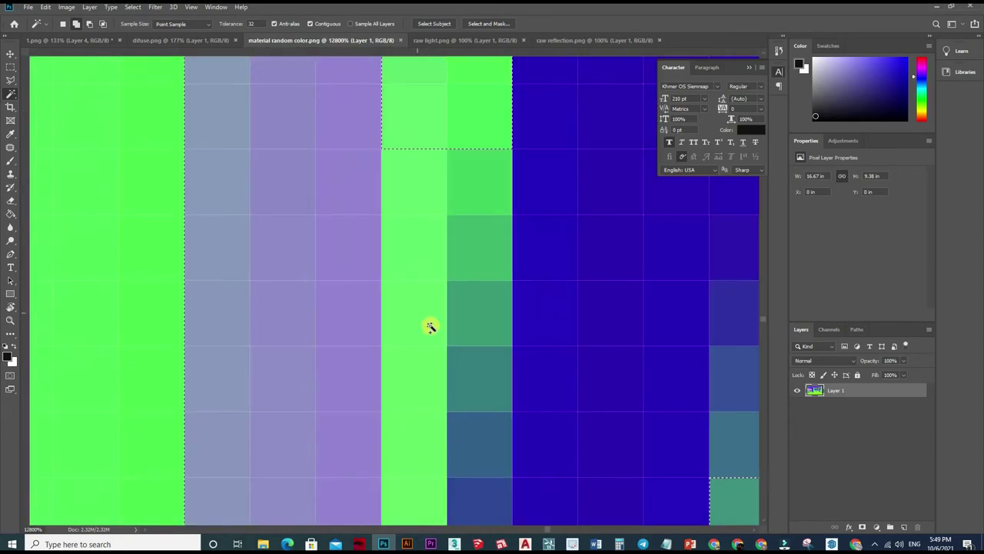
scroll(477, 330, "down", 2)
scroll(561, 319, "down", 4)
scroll(507, 319, "down", 1)
scroll(523, 354, "up", 4)
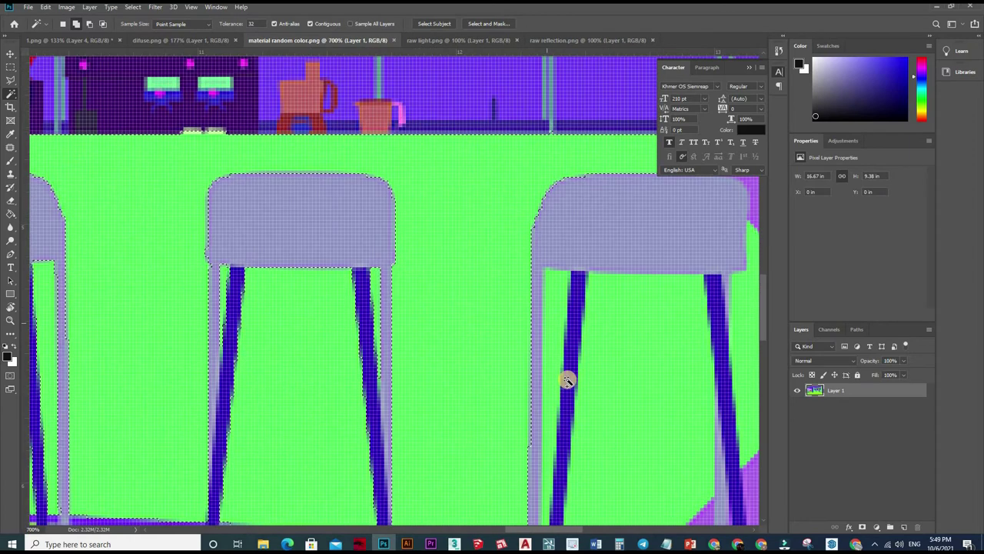
scroll(569, 345, "down", 3)
scroll(446, 334, "down", 1)
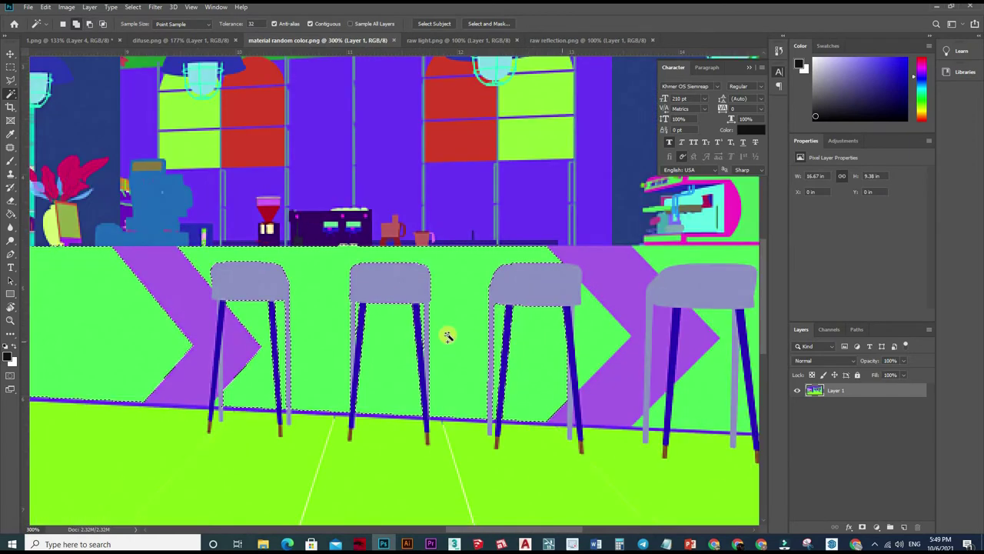
scroll(622, 334, "down", 2)
scroll(532, 386, "up", 1)
scroll(532, 386, "up", 1)
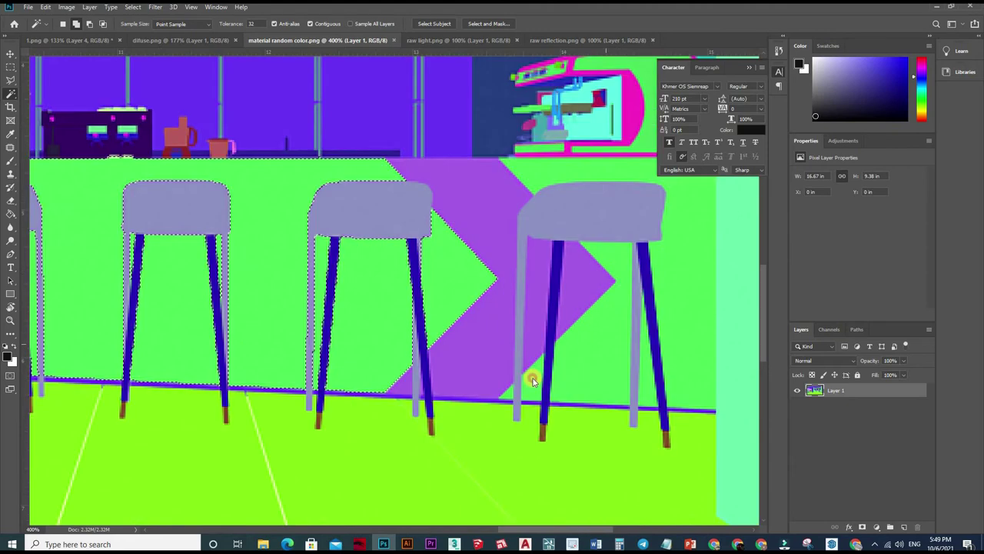
scroll(488, 397, "up", 2)
scroll(450, 385, "up", 2)
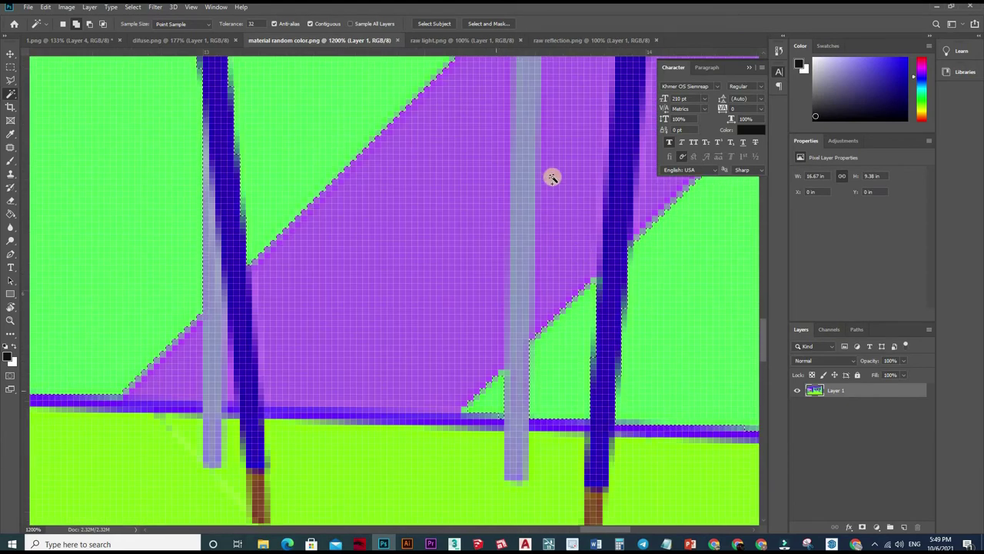
scroll(551, 176, "down", 4)
scroll(545, 381, "down", 2)
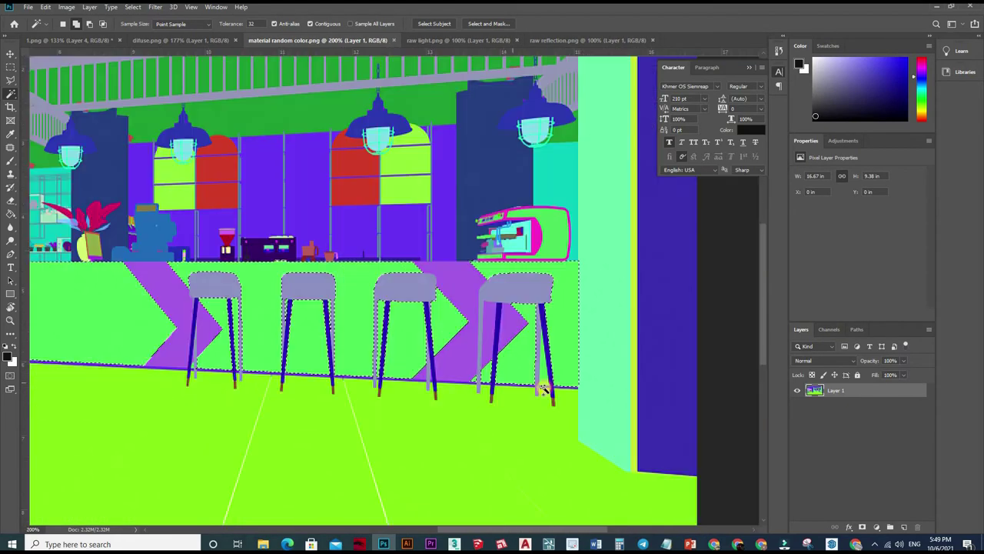
scroll(538, 258, "up", 4)
scroll(523, 254, "up", 2)
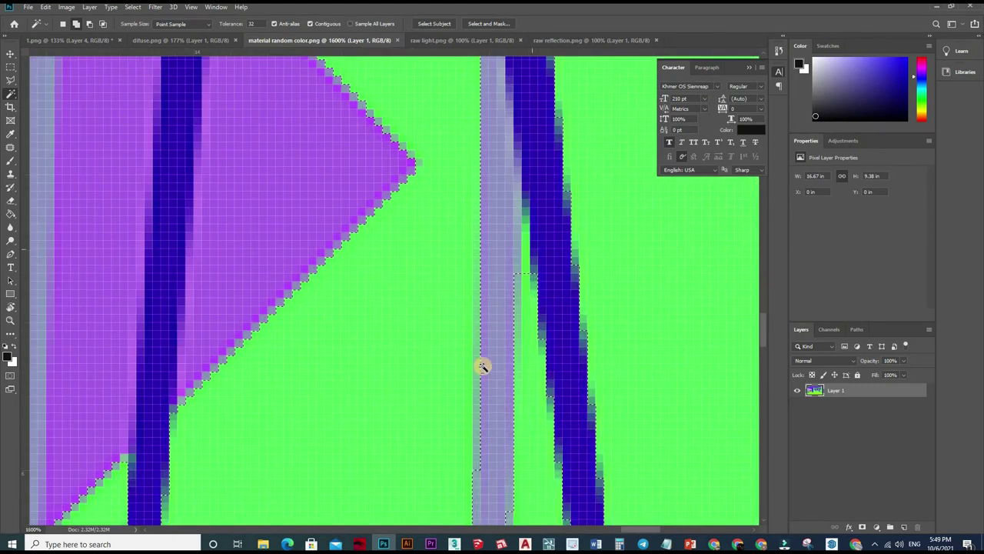
scroll(589, 413, "down", 3)
scroll(595, 411, "down", 2)
scroll(530, 400, "down", 2)
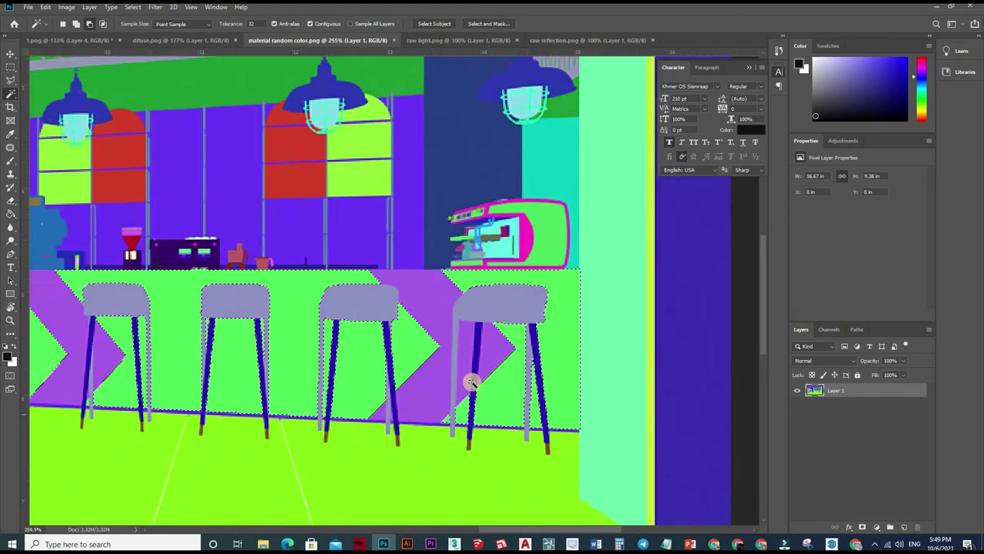
scroll(471, 395, "up", 1)
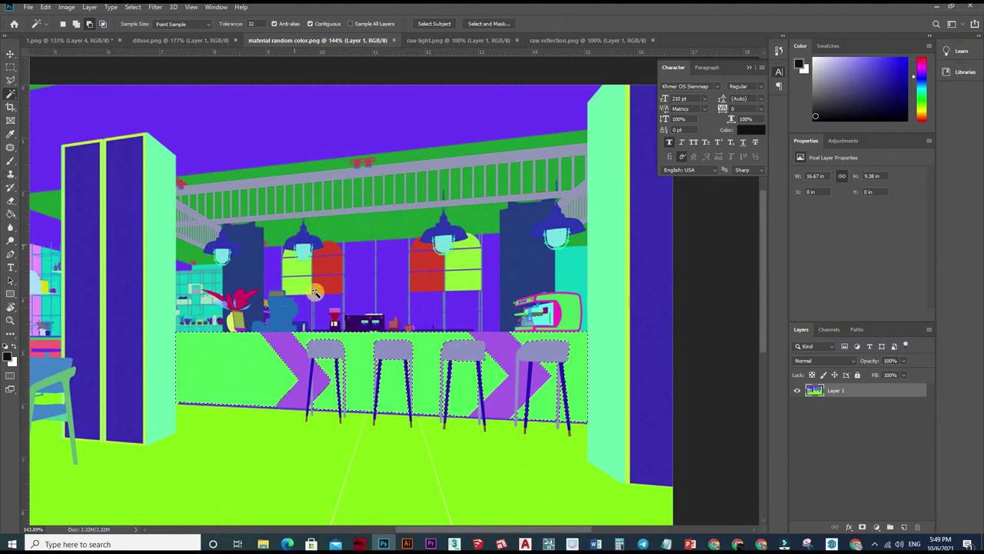
key("m")
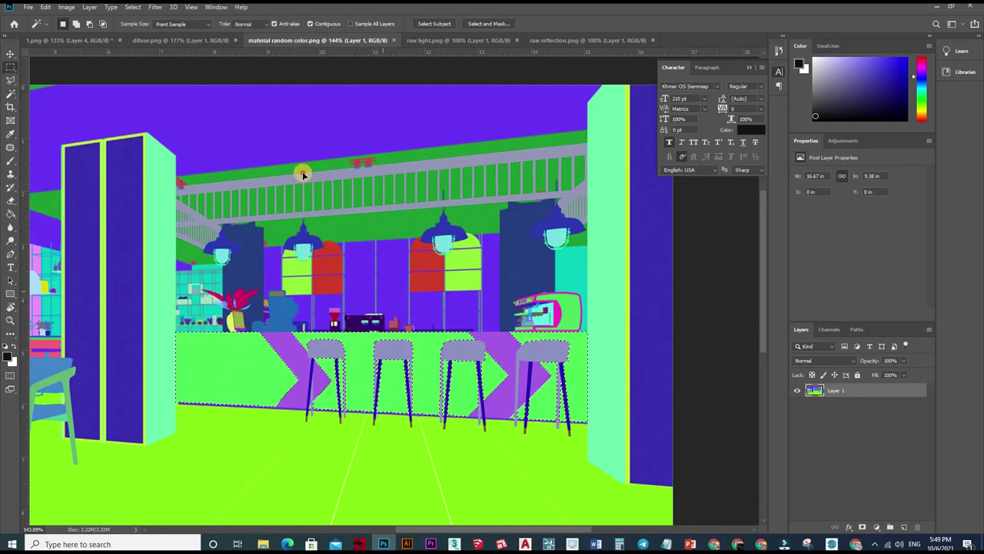
left_click_drag(486, 291, 179, 75)
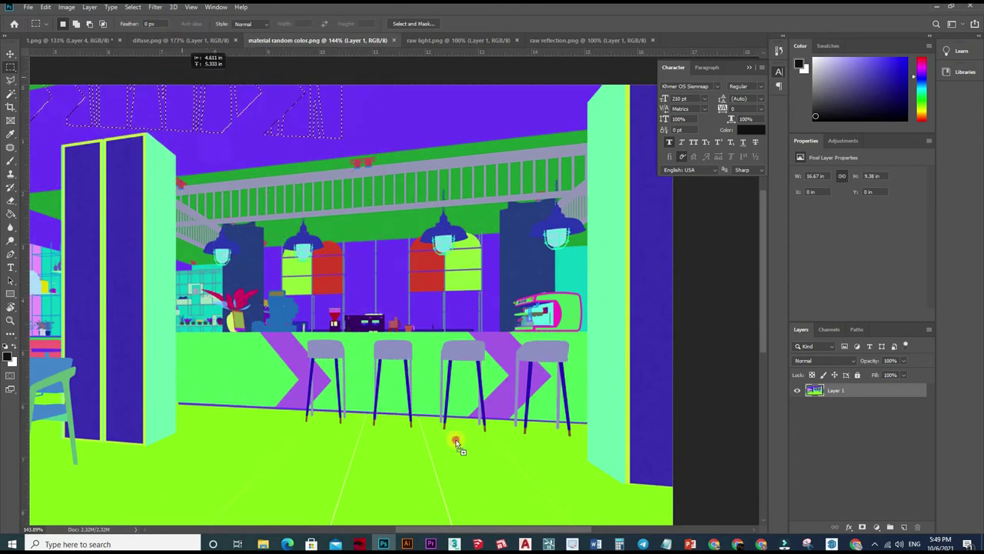
key("ctrl+shift+Tab")
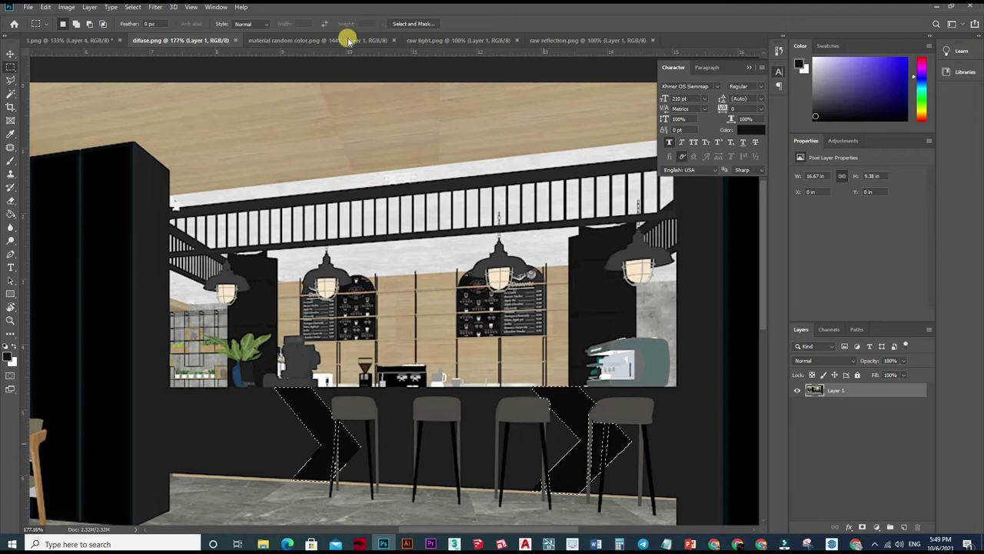
key("ctrl+Tab")
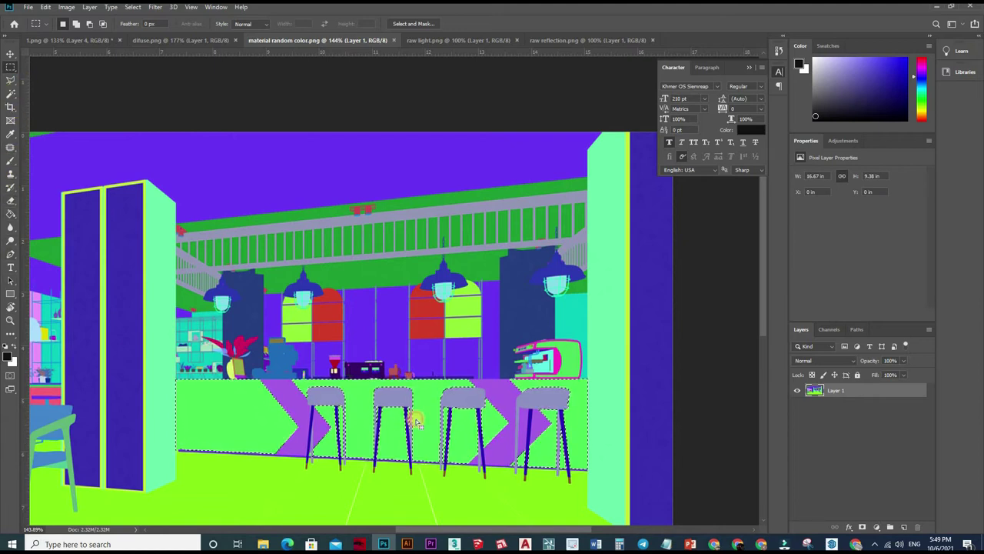
key("w")
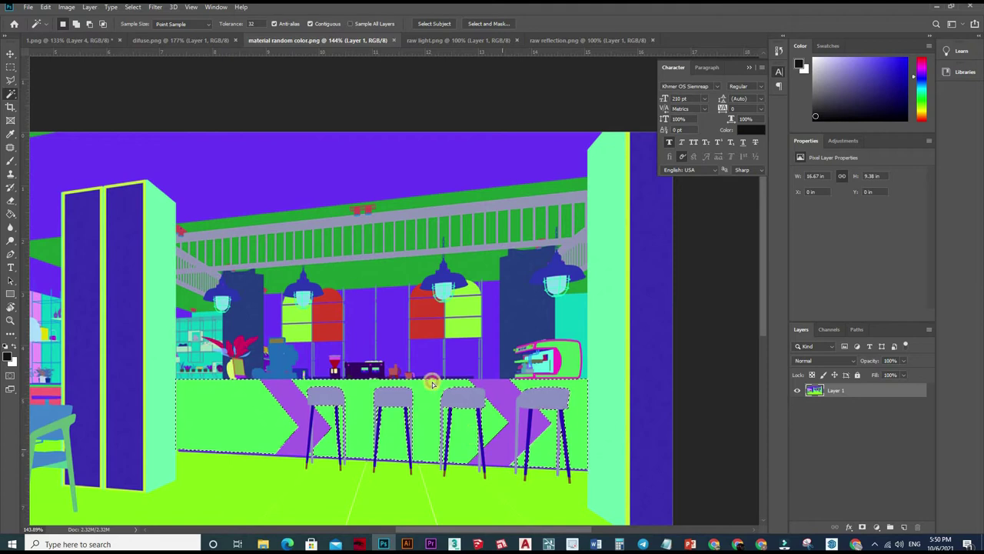
Drag the selected counter from difuse.png into 1.png as a new Layer 5.
scroll(346, 308, "up", 10)
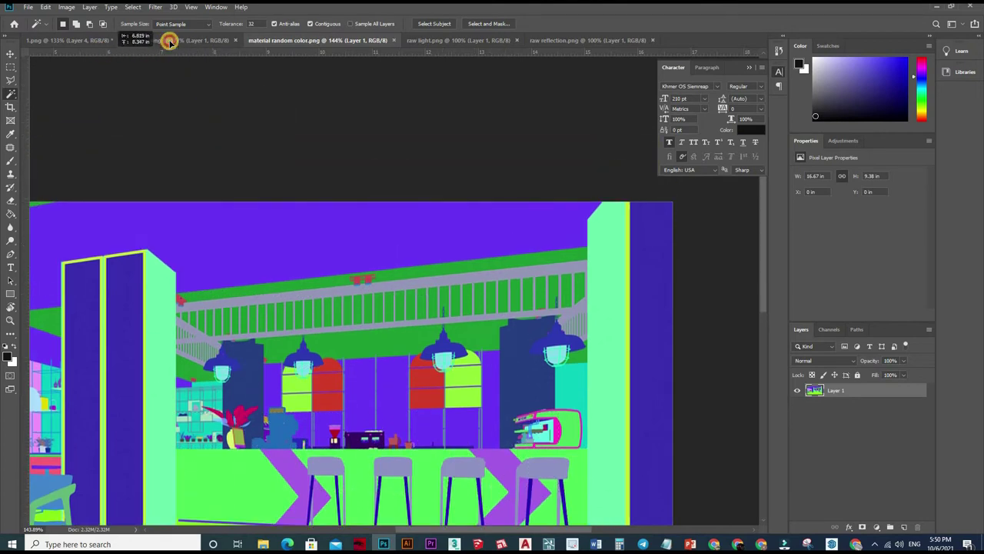
key("ctrl+shift+Tab")
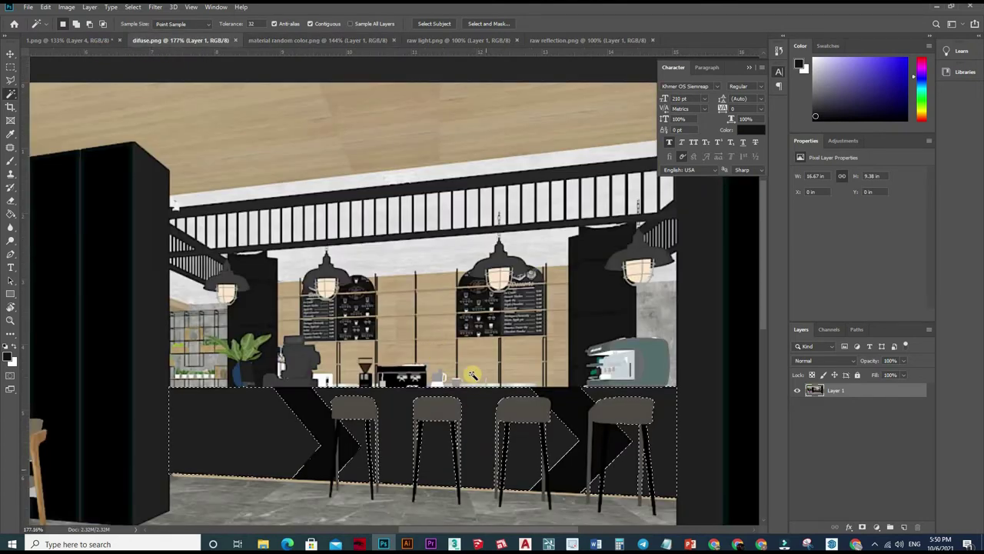
scroll(442, 354, "down", 3)
key("ctrl+1")
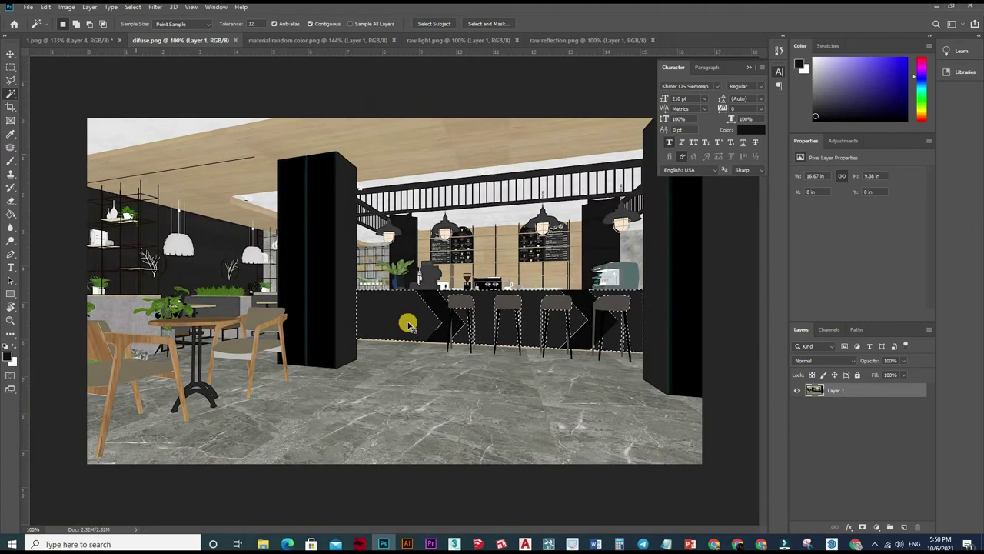
key("v")
left_click_drag(462, 315, 323, 338)
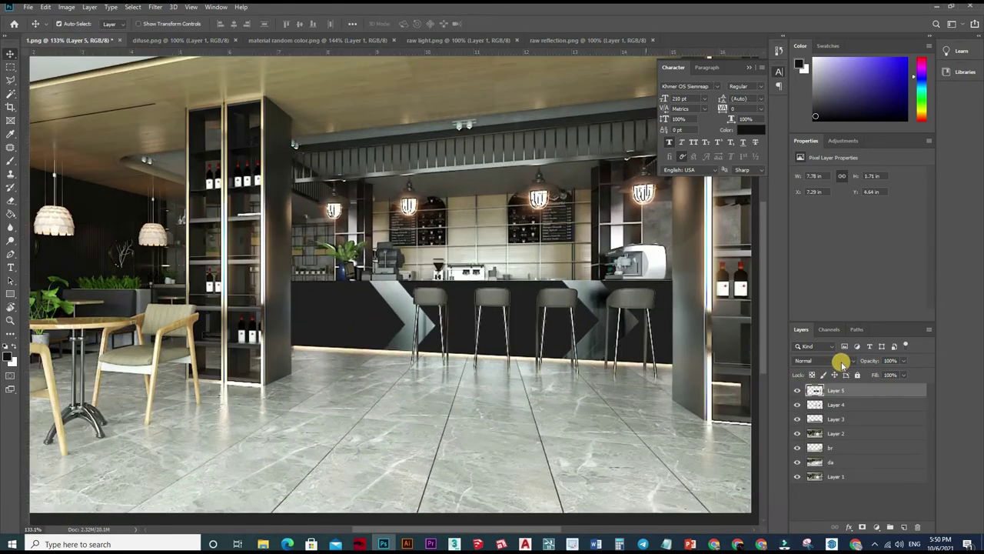
Set Layer 5's blend mode to Soft Light and inspect the shaded counter front.
left_click(821, 360)
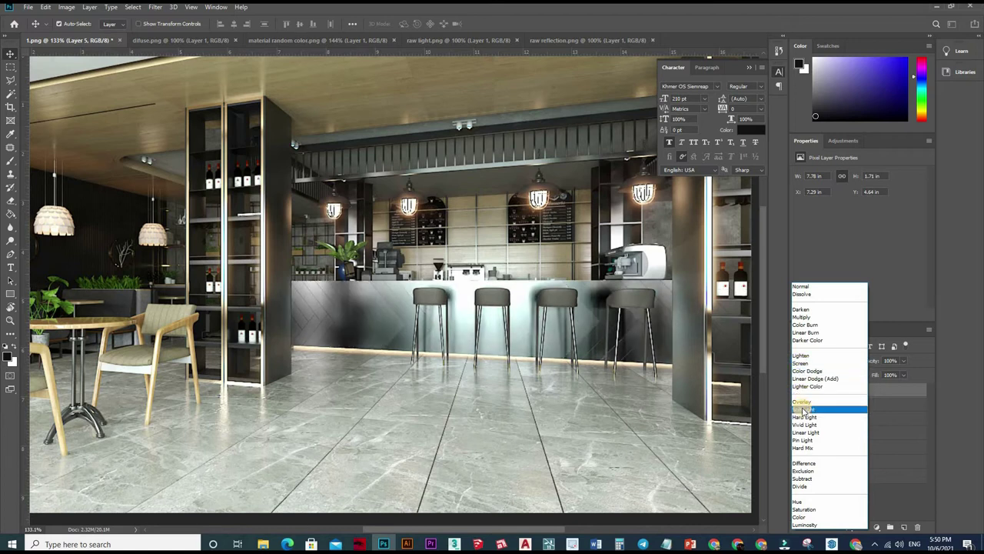
key("Return")
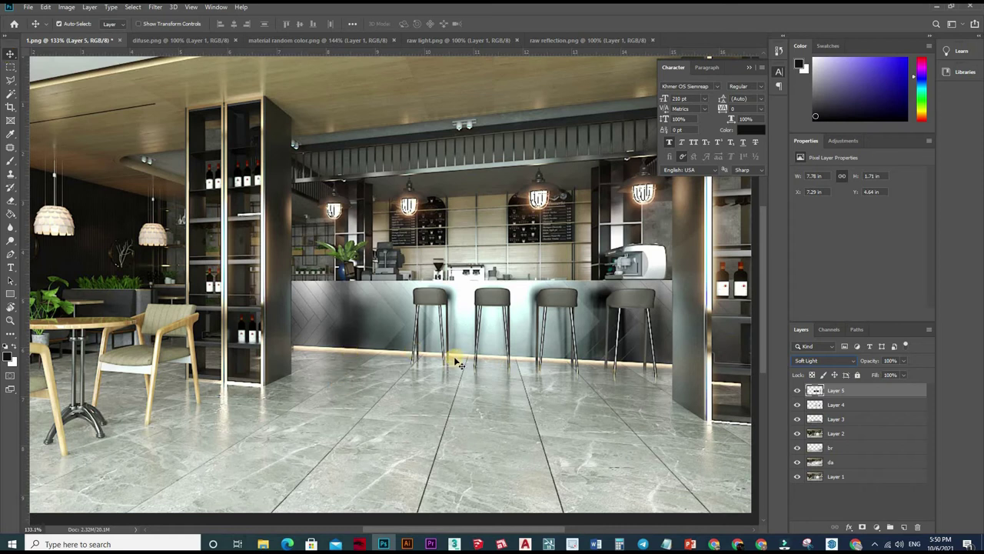
scroll(496, 368, "down", 3)
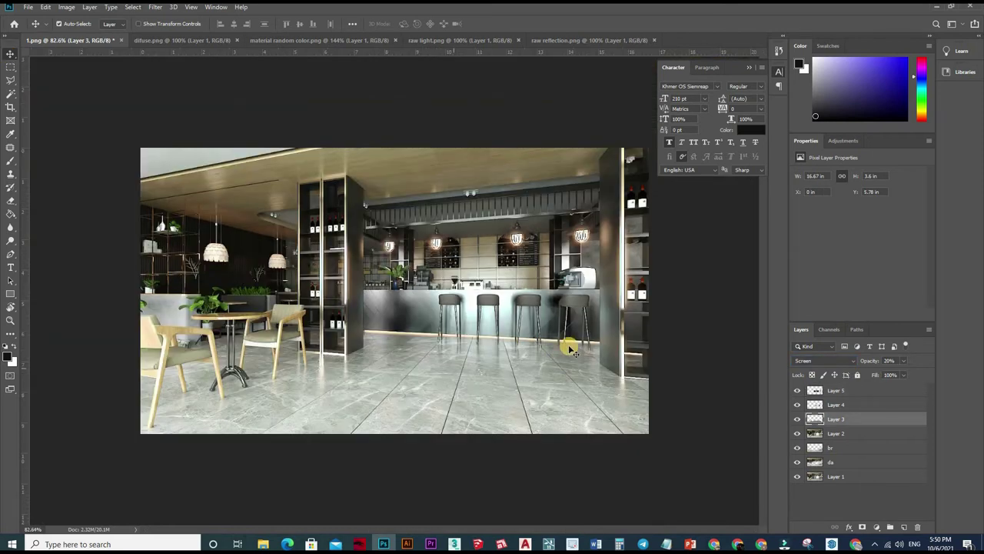
scroll(567, 346, "down", 2)
scroll(542, 329, "up", 2)
scroll(508, 319, "up", 2)
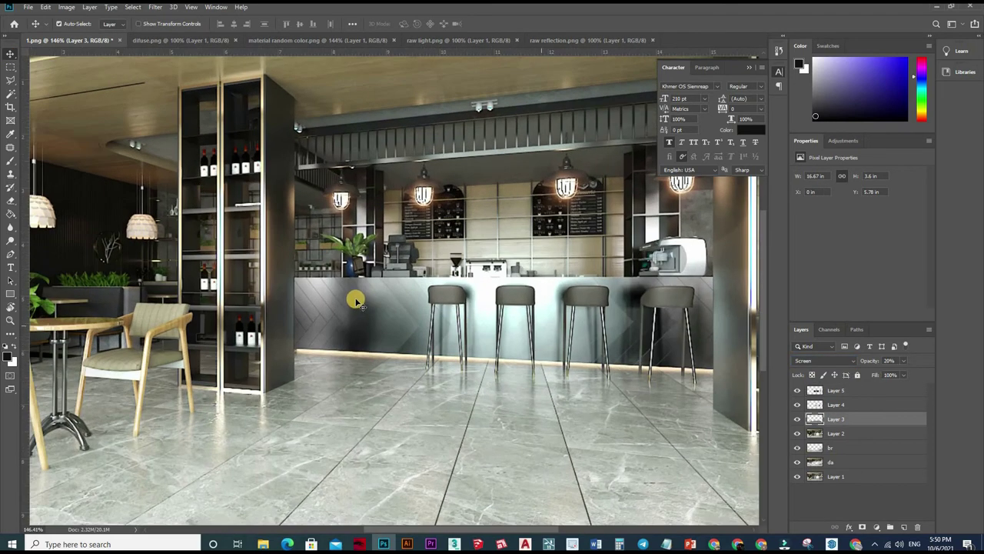
scroll(477, 310, "up", 2)
scroll(477, 310, "up", 1)
scroll(477, 310, "down", 1)
scroll(451, 292, "up", 1)
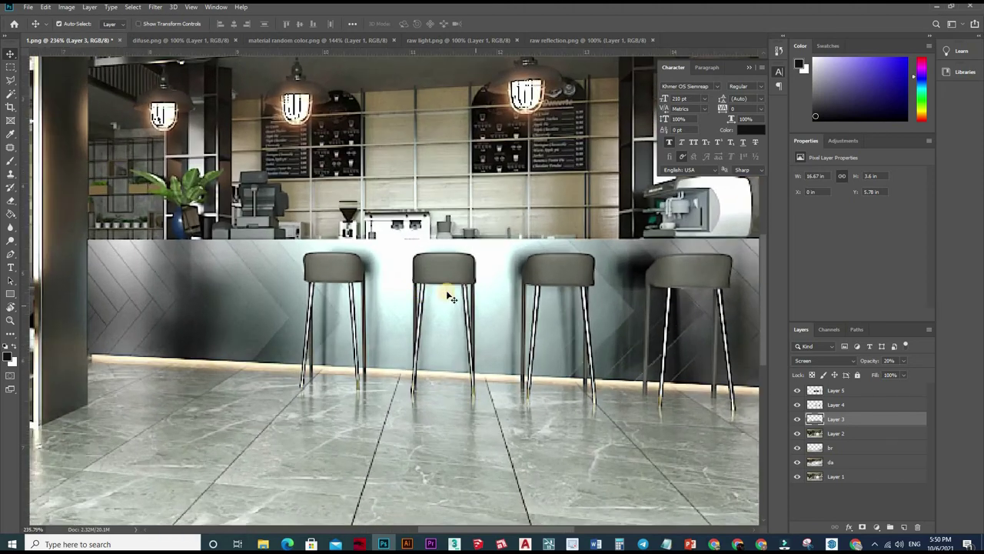
scroll(450, 325, "down", 2)
scroll(467, 312, "down", 2)
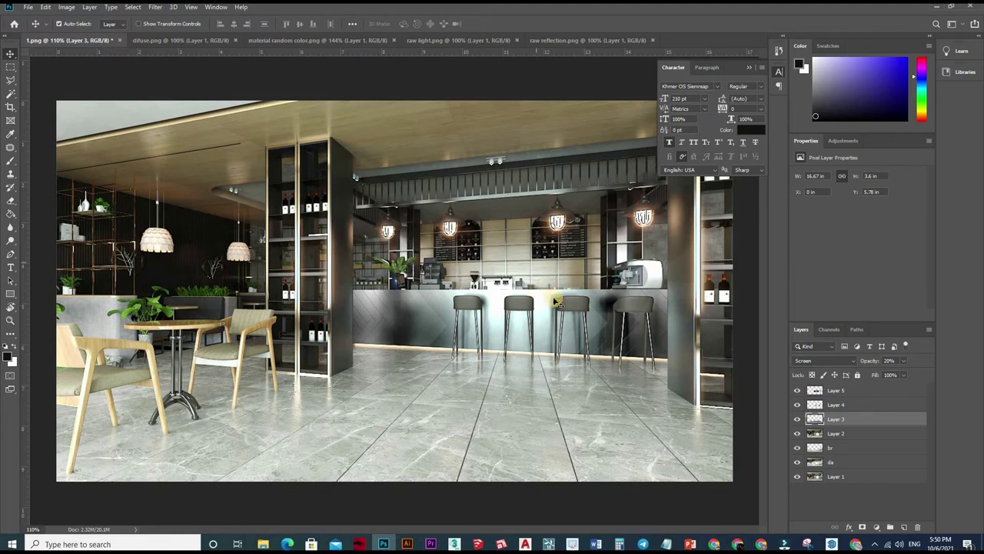
scroll(557, 303, "down", 2)
scroll(500, 224, "up", 1)
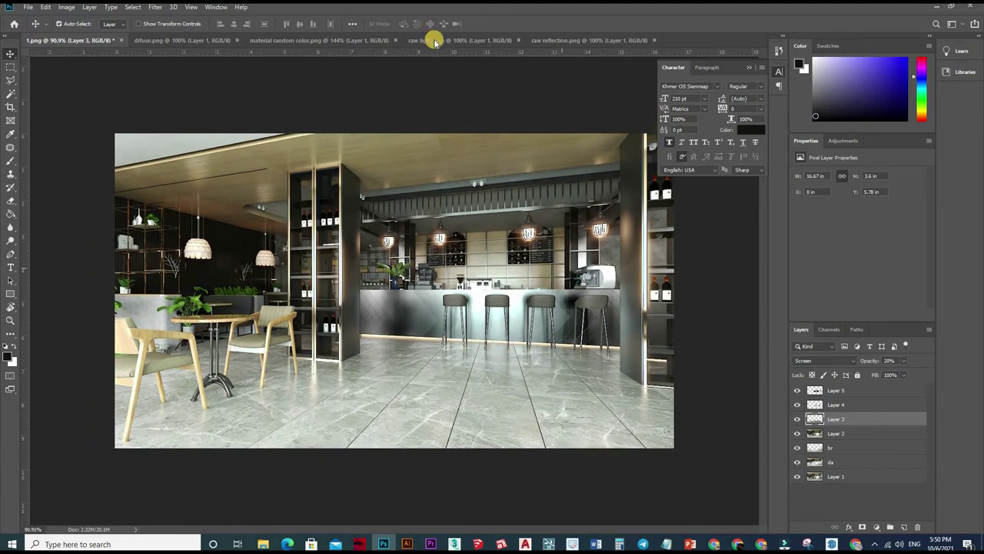
Deselect the bar counter in both difuse.png and material random color.png.
left_click(435, 39)
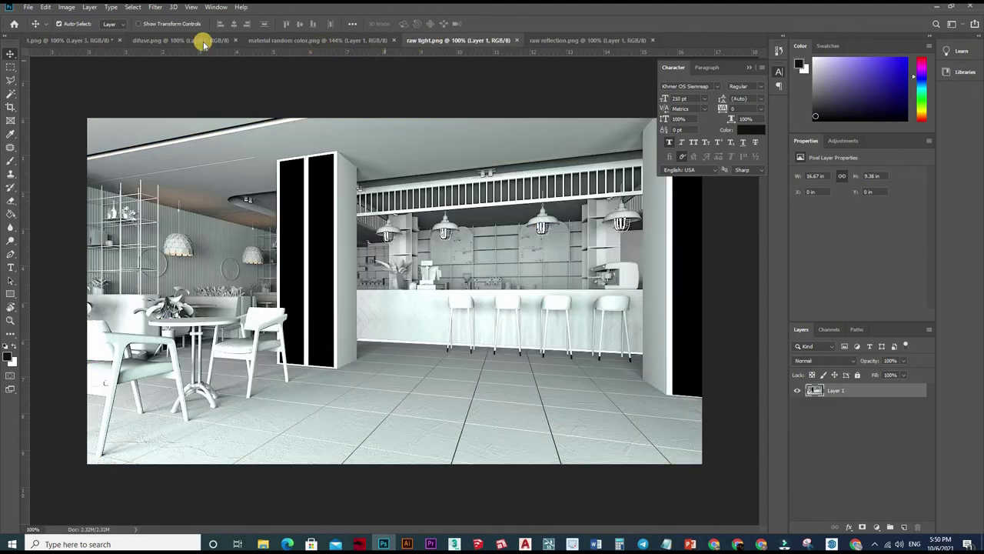
key("ctrl+shift+Tab")
key("ctrl+shift+Tab")
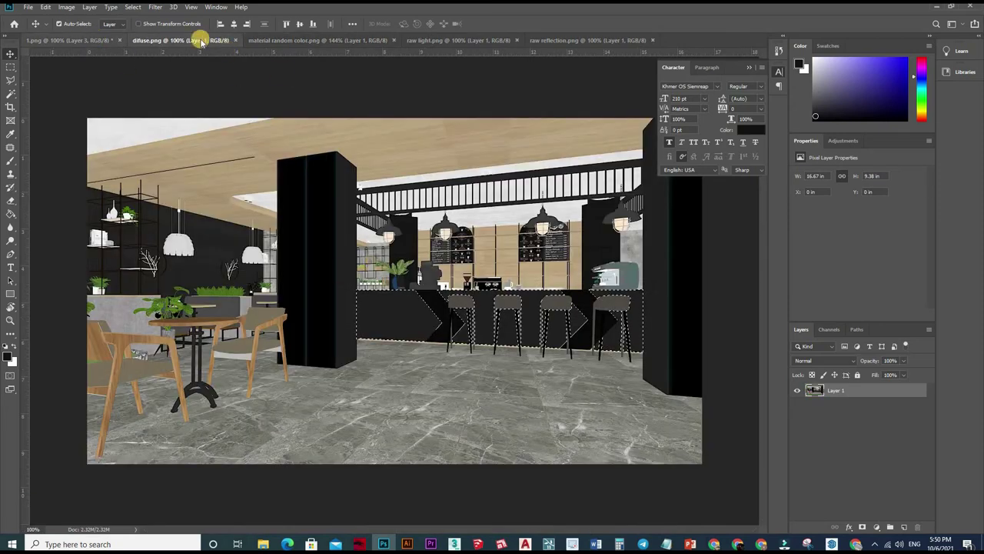
key("ctrl+shift+Tab")
key("ctrl+Tab")
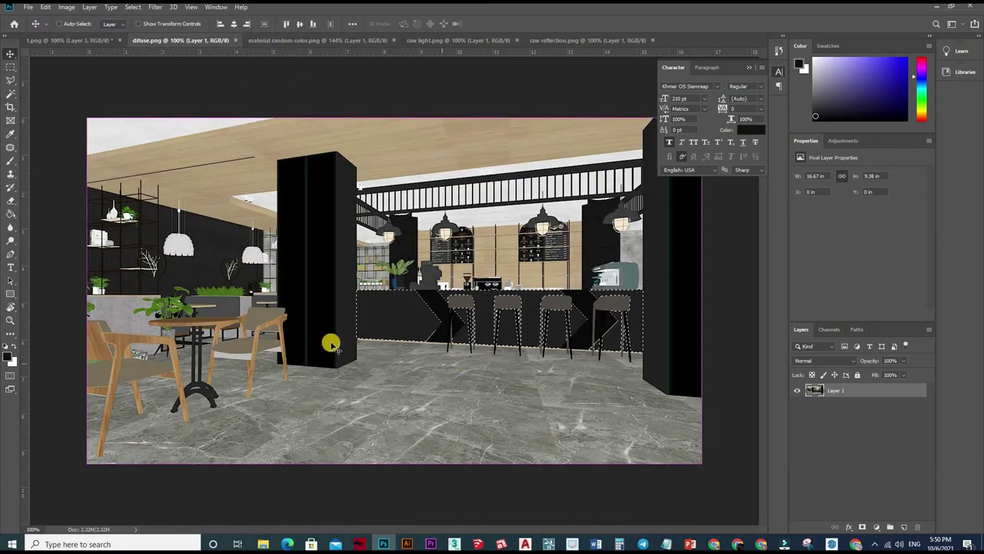
key("ctrl+d")
scroll(8, 52, "down", 2, "alt")
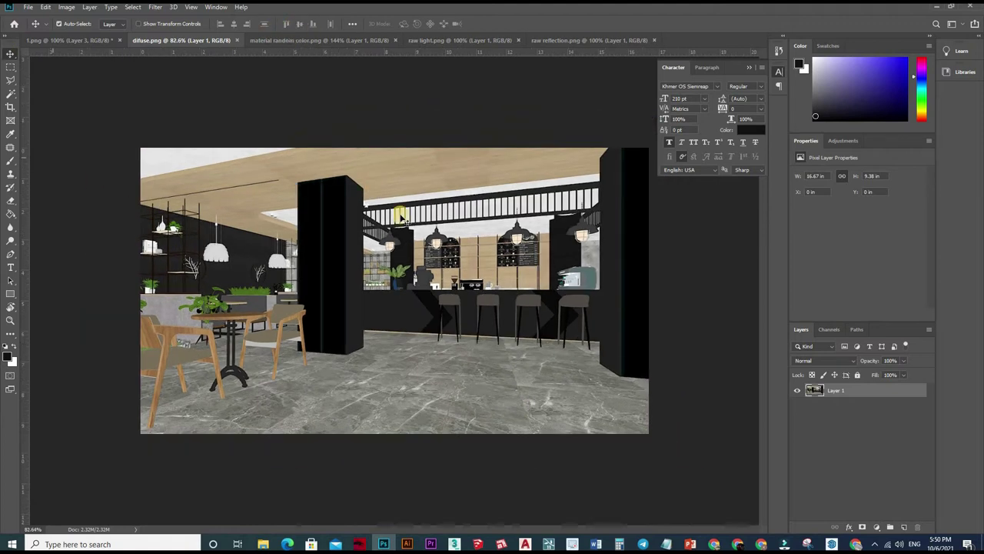
key("ctrl+Tab")
scroll(498, 295, "down", 5, "alt")
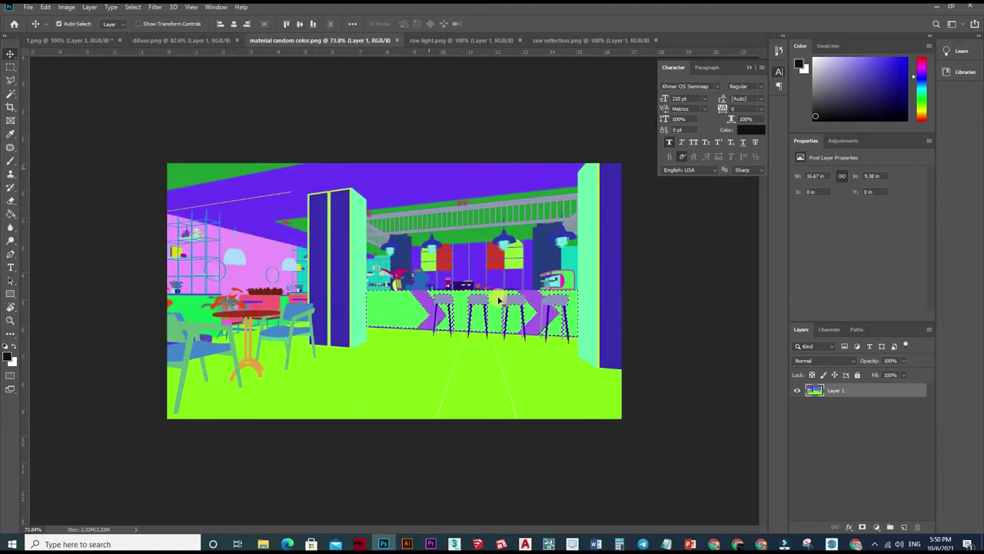
key("ctrl+d")
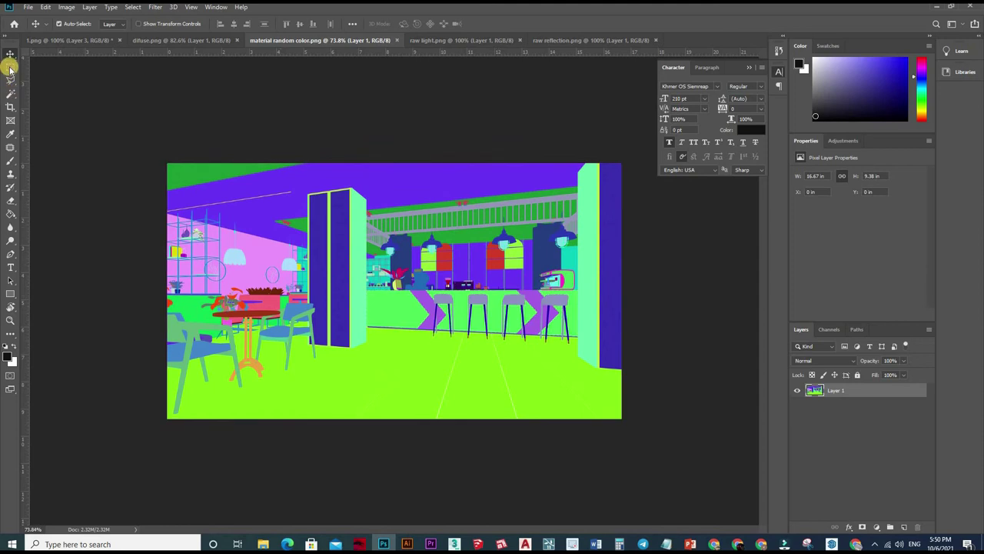
Magic Wand-select the green ceiling, adding the strip under the beam and a small patch.
key("w")
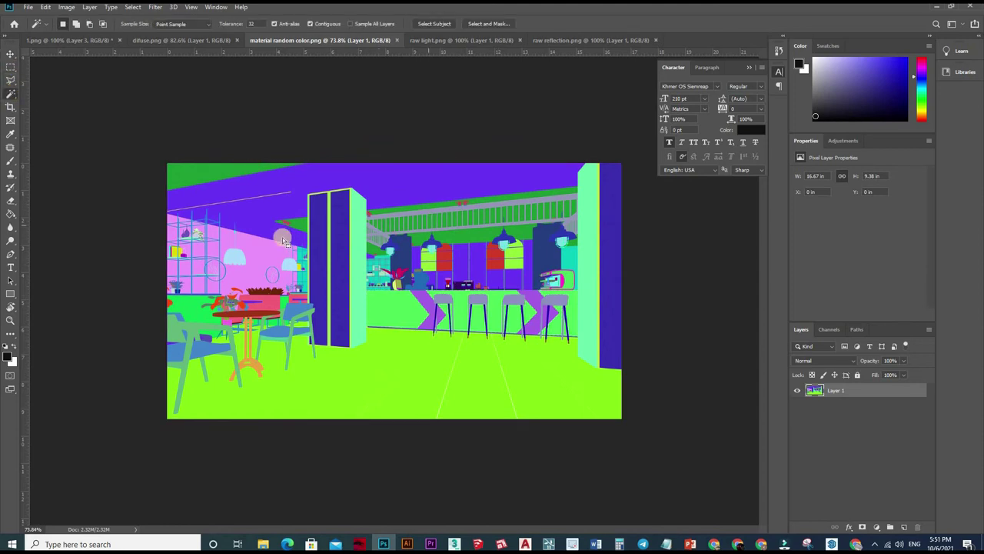
left_click(446, 166)
scroll(394, 250, "down", 1)
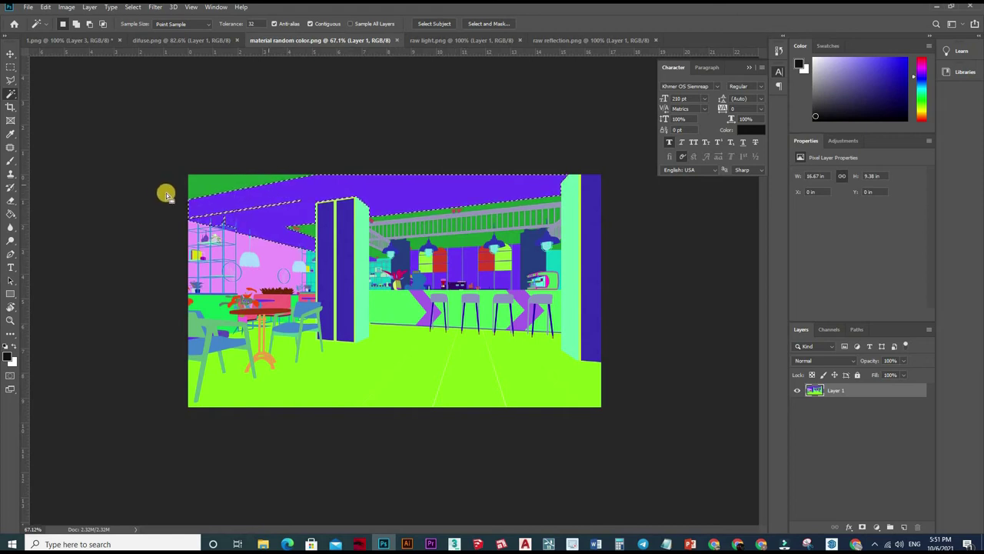
scroll(165, 191, "up", 2)
scroll(158, 147, "up", 3)
scroll(148, 132, "down", 1)
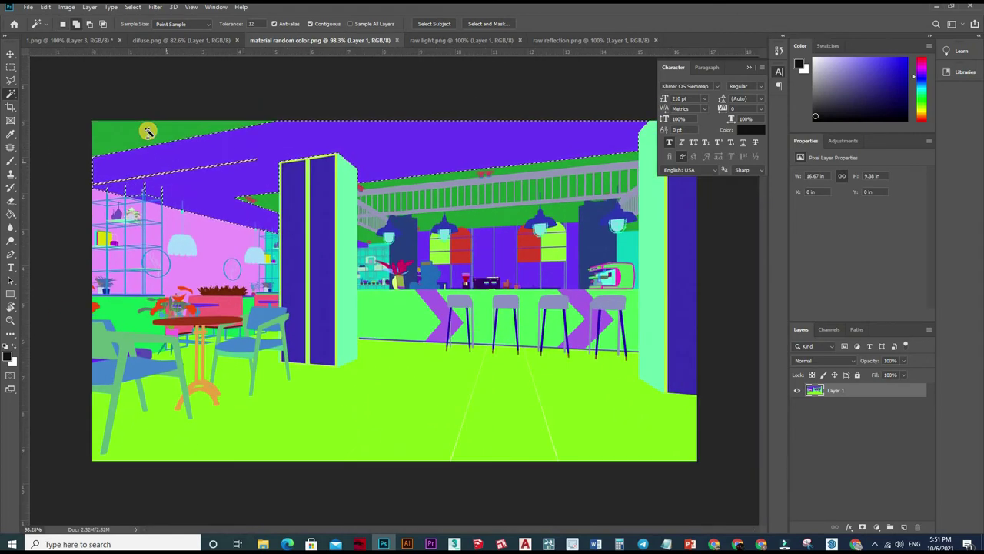
left_click(436, 177, "shift")
left_click(513, 219, "shift")
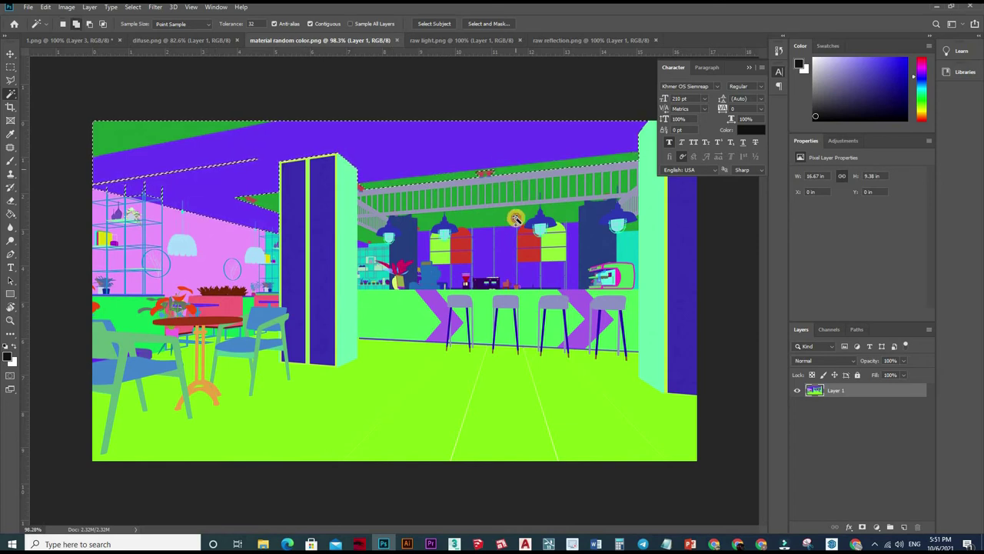
scroll(512, 213, "up", 5)
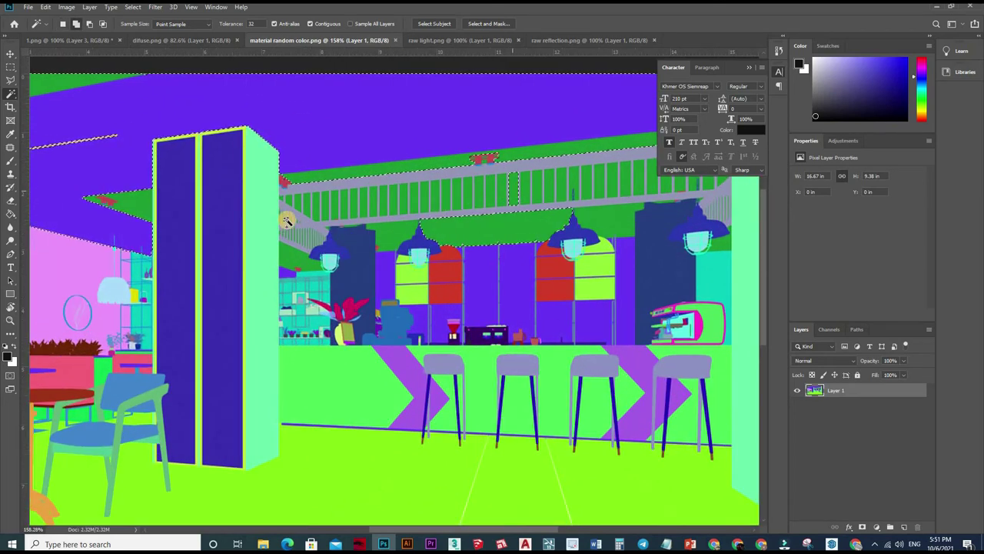
scroll(218, 197, "up", 5)
scroll(241, 193, "up", 5)
scroll(243, 198, "up", 2)
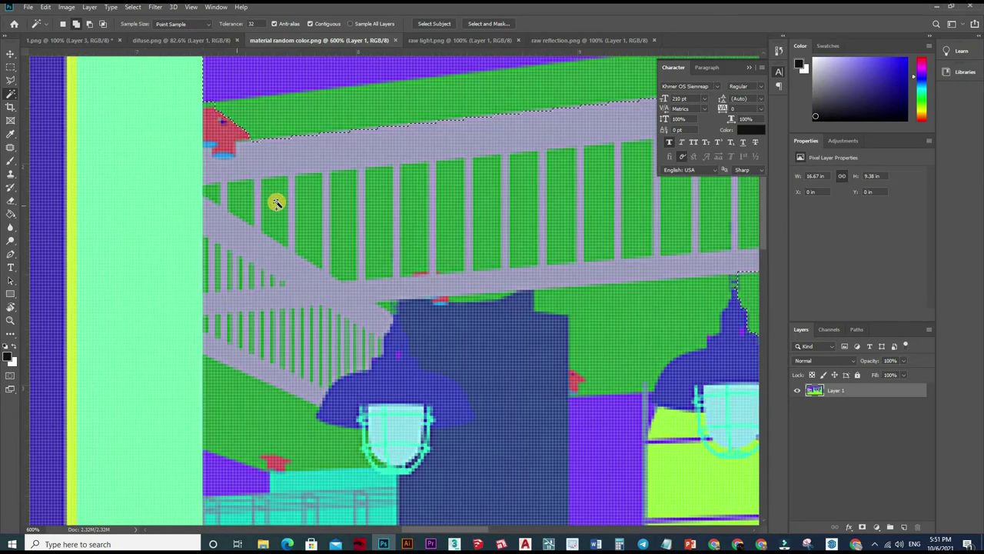
left_click(243, 204, "shift")
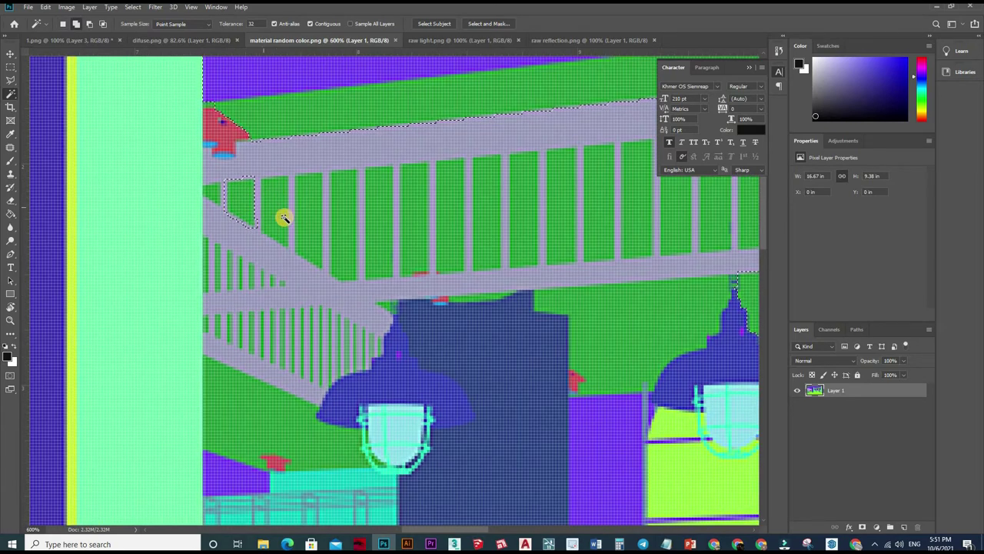
Zoom around the ceiling and railing to inspect the selection edges.
scroll(300, 235, "down", 2)
scroll(302, 239, "down", 2)
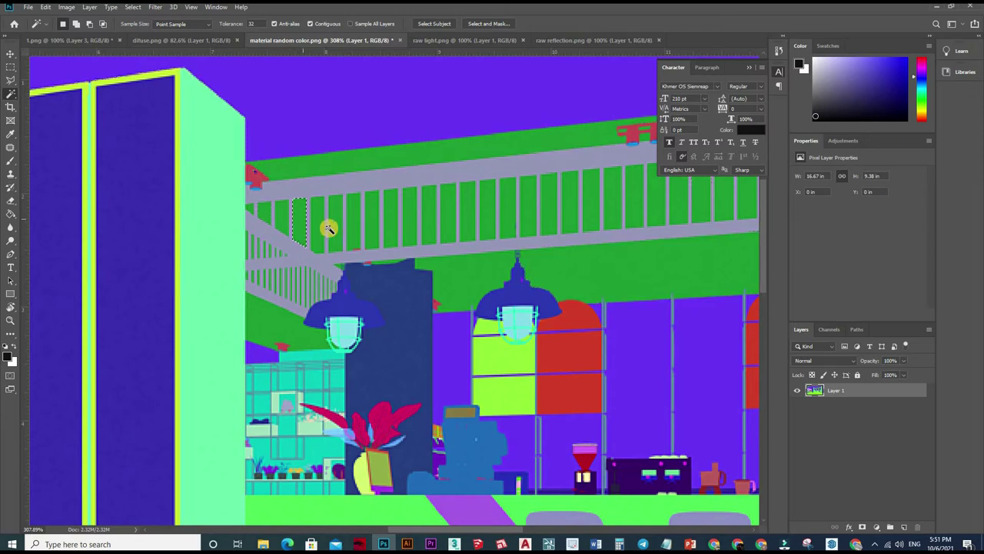
scroll(322, 231, "down", 1)
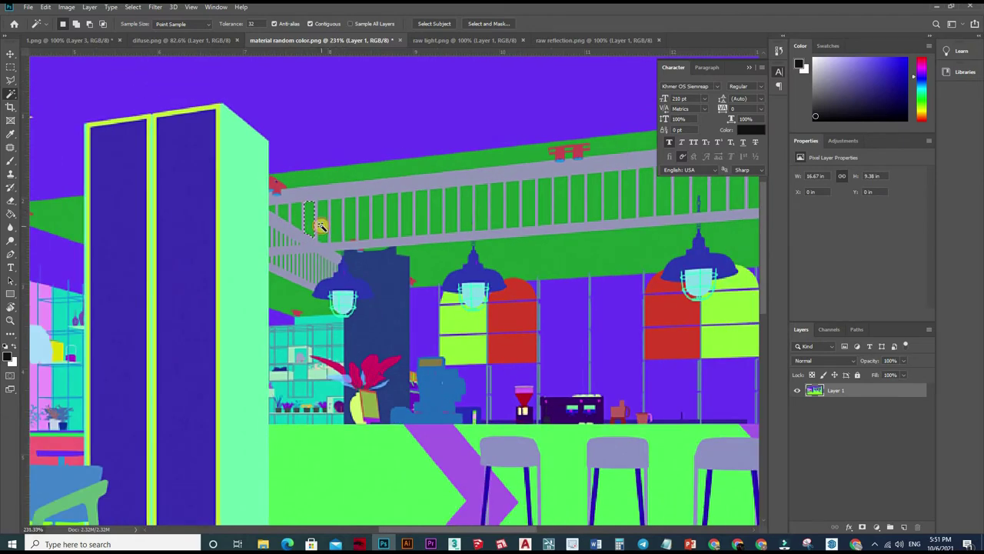
scroll(437, 153, "down", 3)
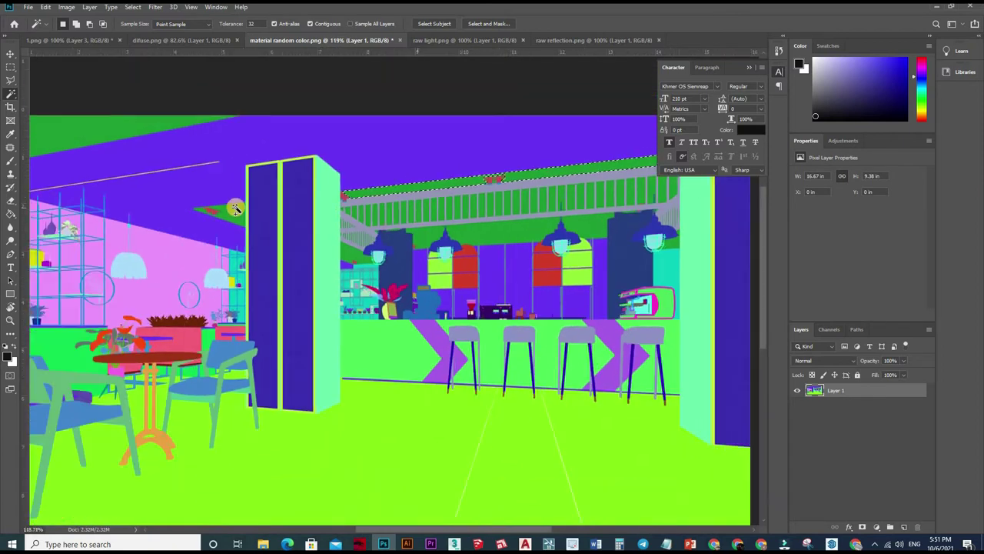
scroll(407, 248, "up", 5)
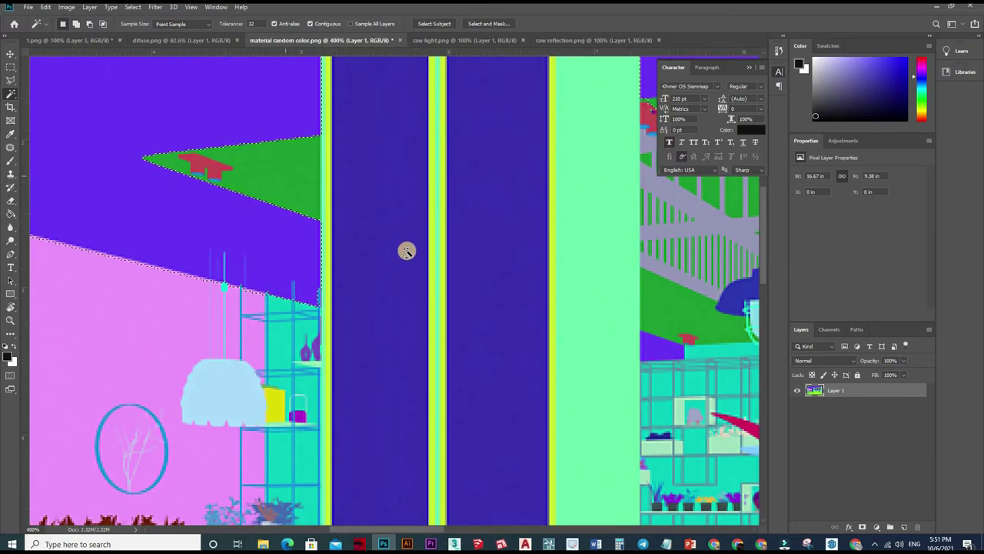
scroll(374, 213, "down", 7)
scroll(531, 170, "up", 3)
scroll(530, 170, "up", 4)
scroll(531, 171, "down", 2)
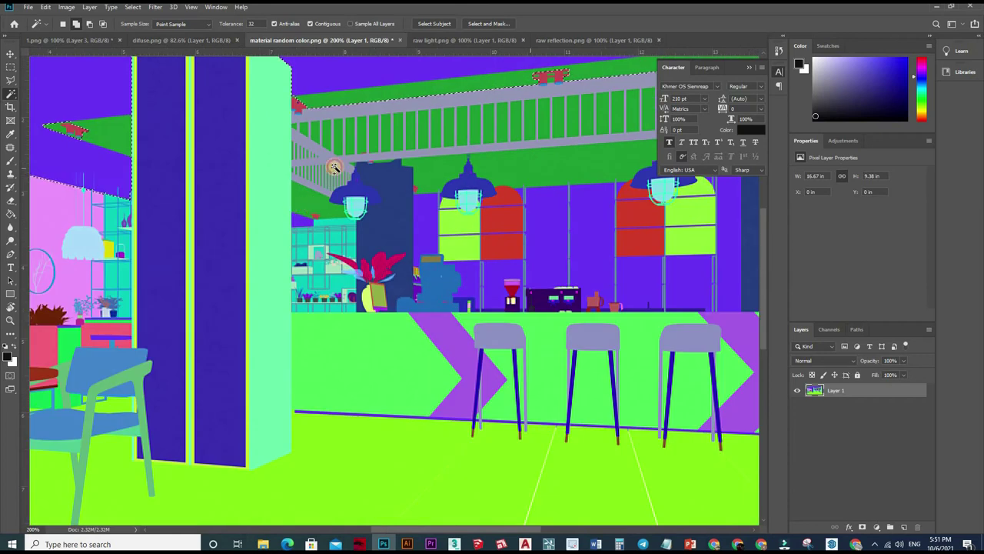
scroll(351, 120, "up", 2)
scroll(276, 168, "up", 1)
scroll(277, 168, "down", 2)
scroll(279, 167, "up", 3)
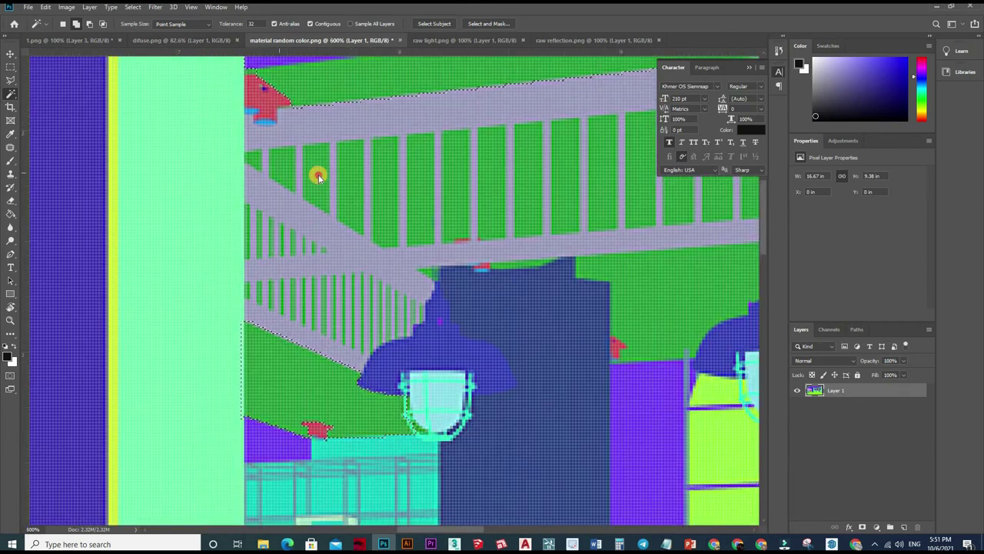
Zoom across the material-ID image to review the whole ceiling selection.
scroll(398, 193, "down", 3)
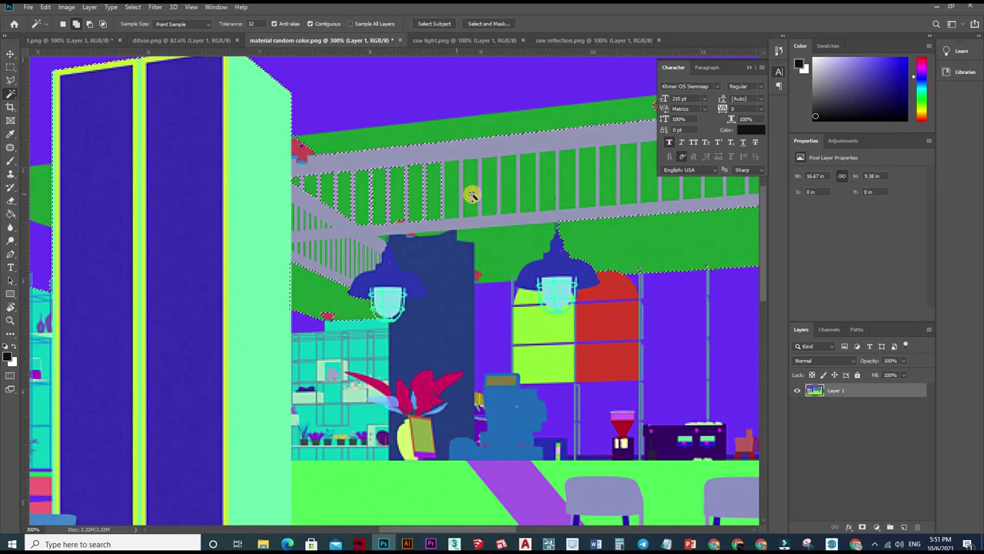
scroll(539, 219, "down", 4)
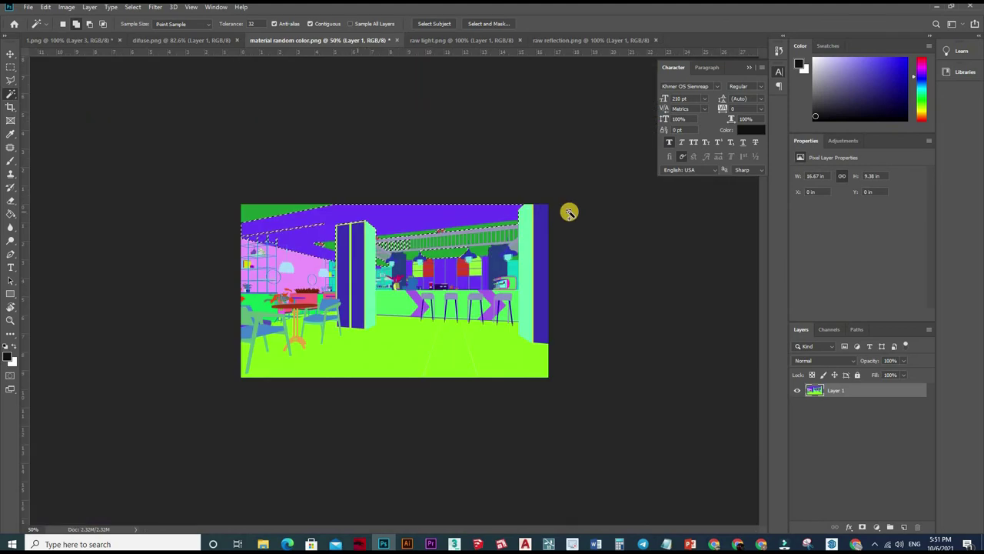
scroll(521, 223, "up", 2)
scroll(376, 248, "up", 2)
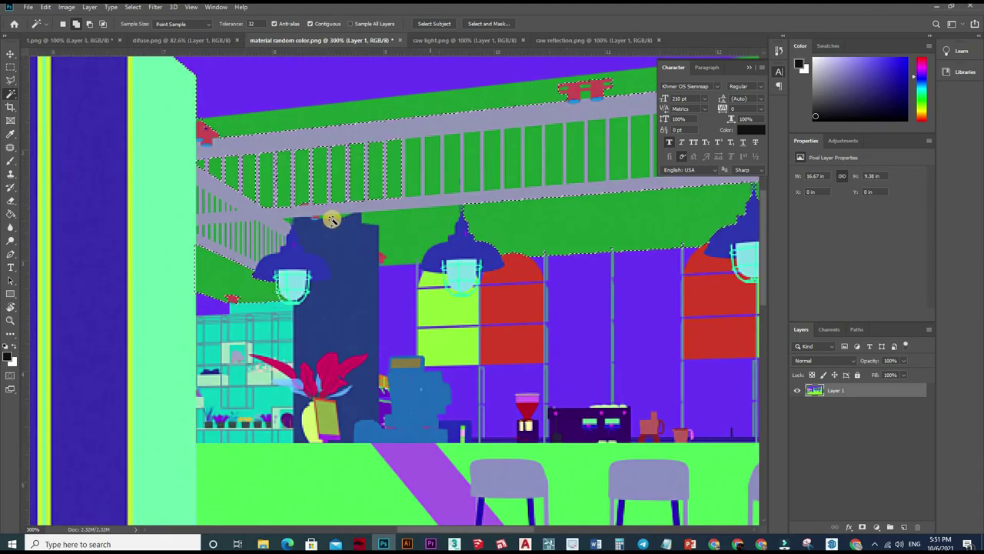
scroll(501, 223, "up", 1)
scroll(557, 219, "down", 3)
scroll(555, 221, "down", 2)
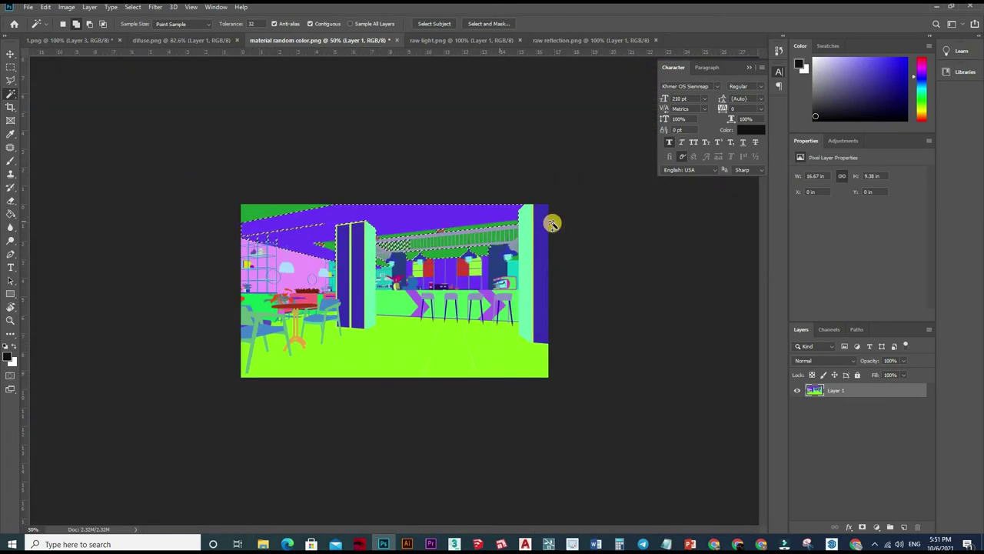
scroll(554, 222, "up", 2)
scroll(554, 223, "down", 2)
scroll(553, 222, "up", 3)
scroll(635, 227, "down", 1)
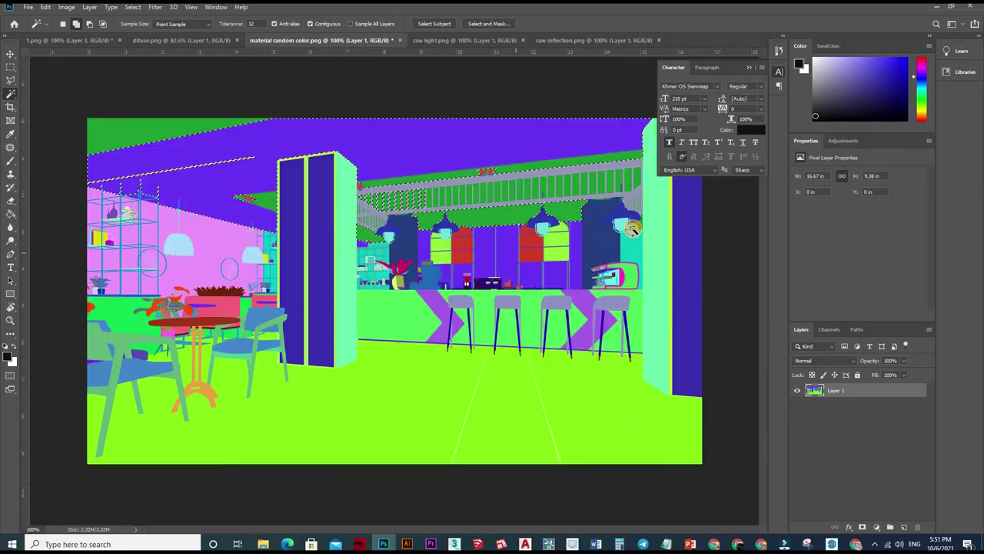
scroll(630, 143, "up", 1)
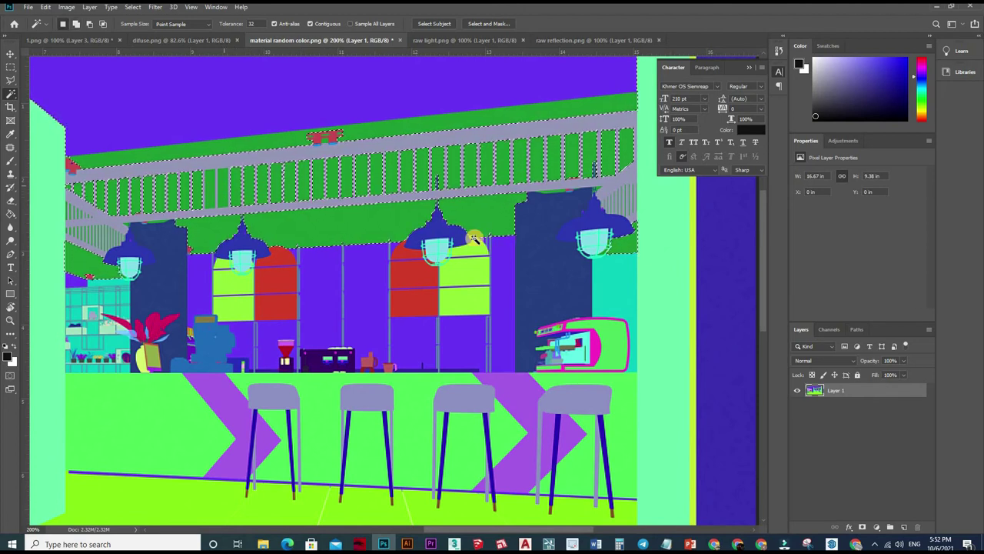
Zoom back out and bring the difuse.png document to the front.
scroll(508, 254, "down", 3)
scroll(385, 339, "down", 2)
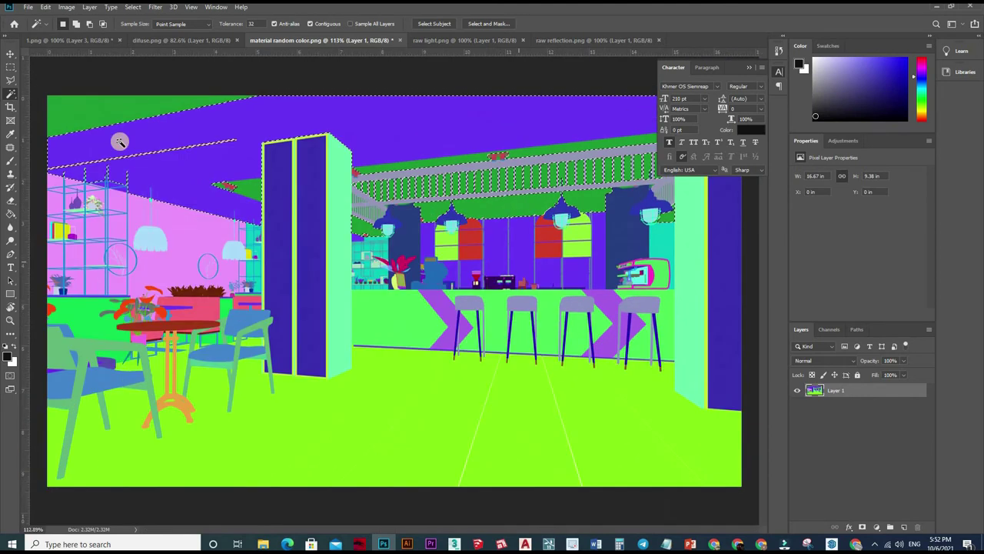
scroll(46, 154, "down", 1)
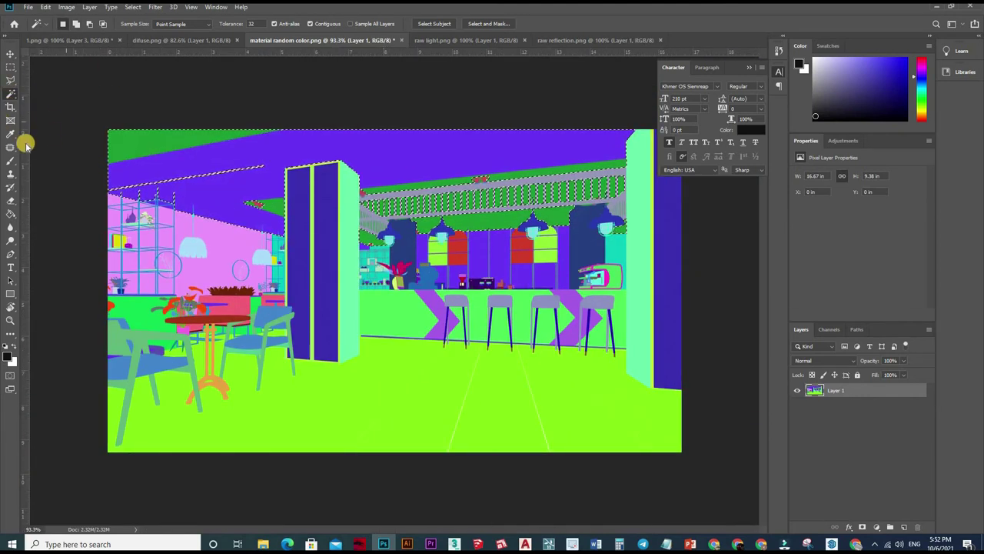
left_click(386, 157)
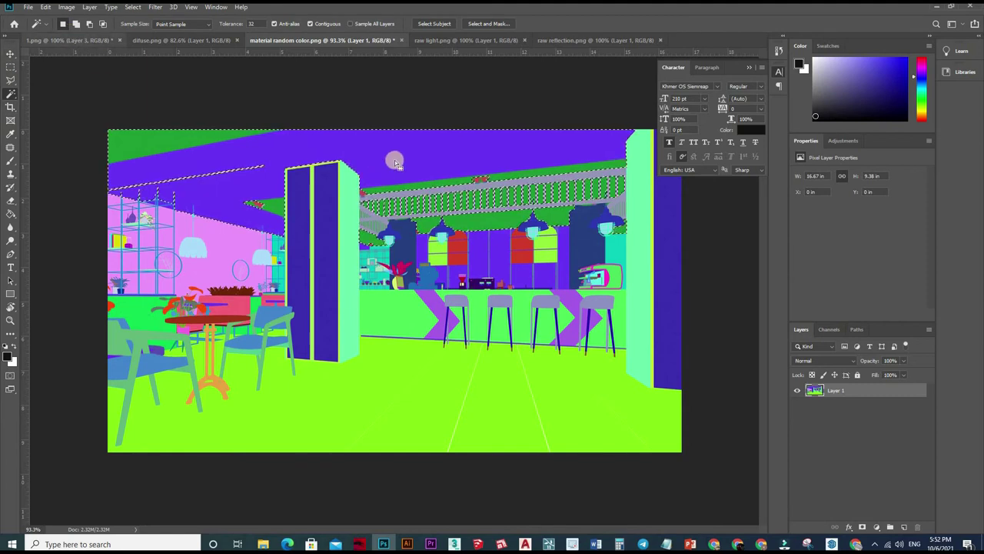
left_click(197, 39)
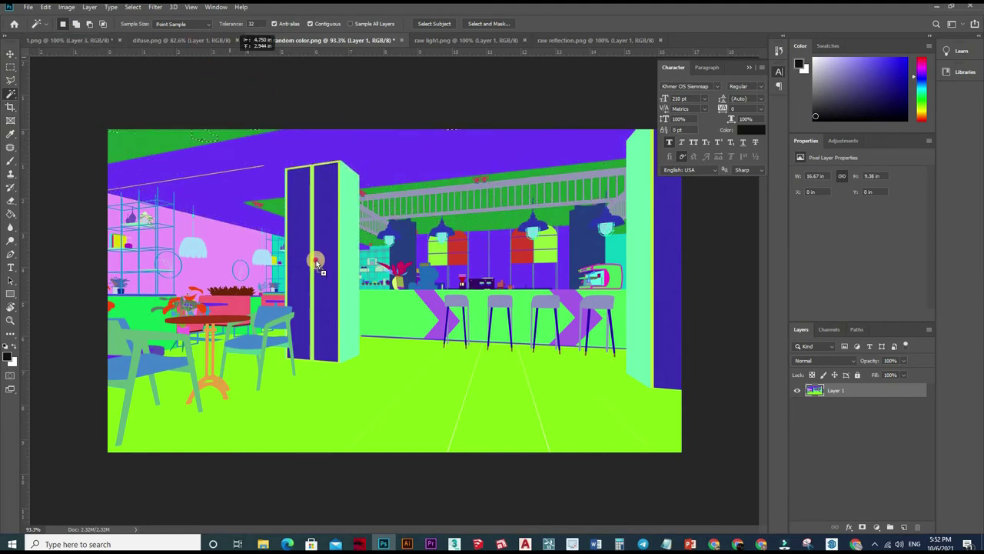
Reselect the ceiling in difuse.png and move it into 1.png as Layer 6.
left_click(206, 169)
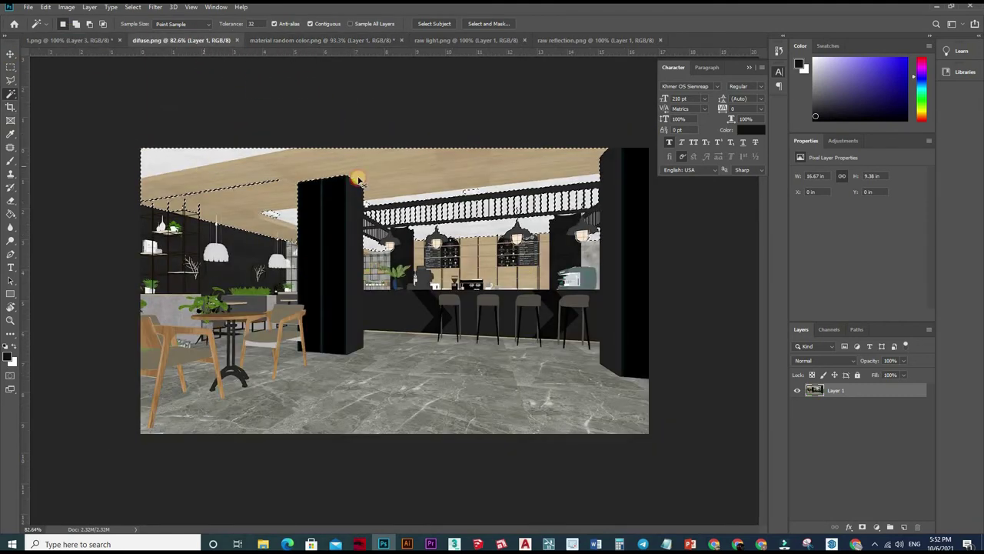
key("v")
key("Delete")
key("ctrl+d")
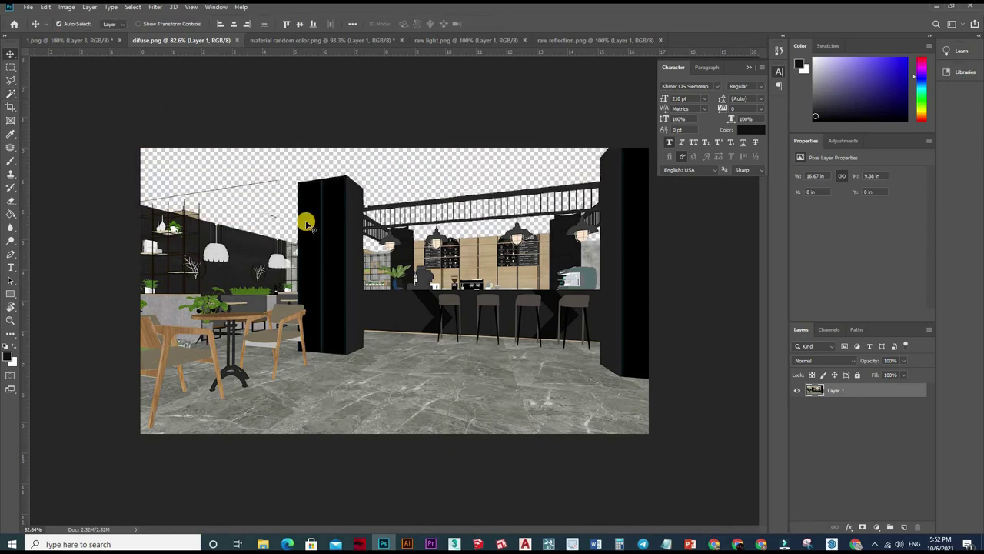
key("ctrl+shift+Tab")
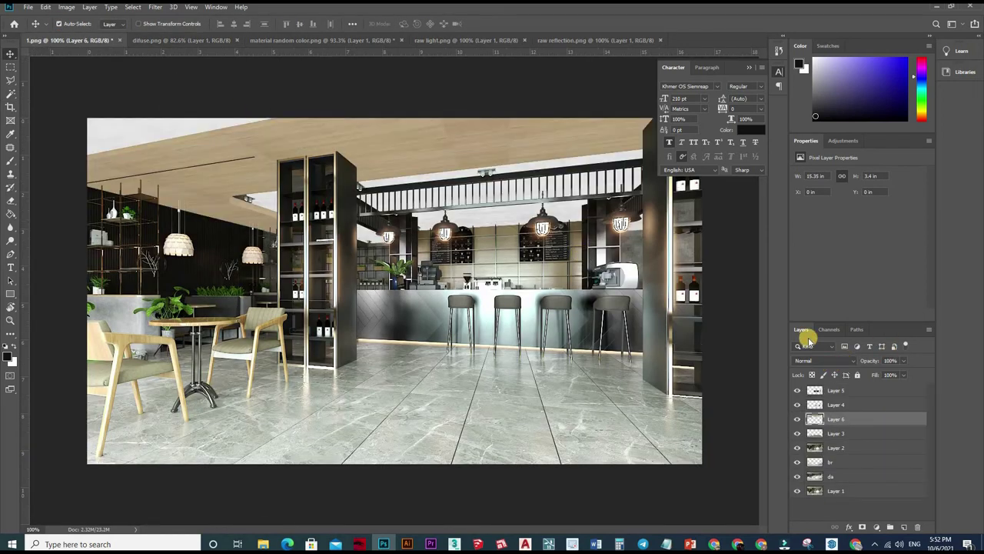
Blend Layer 6 in Screen mode and toggle its visibility to compare the brighter ceiling.
left_click(823, 360)
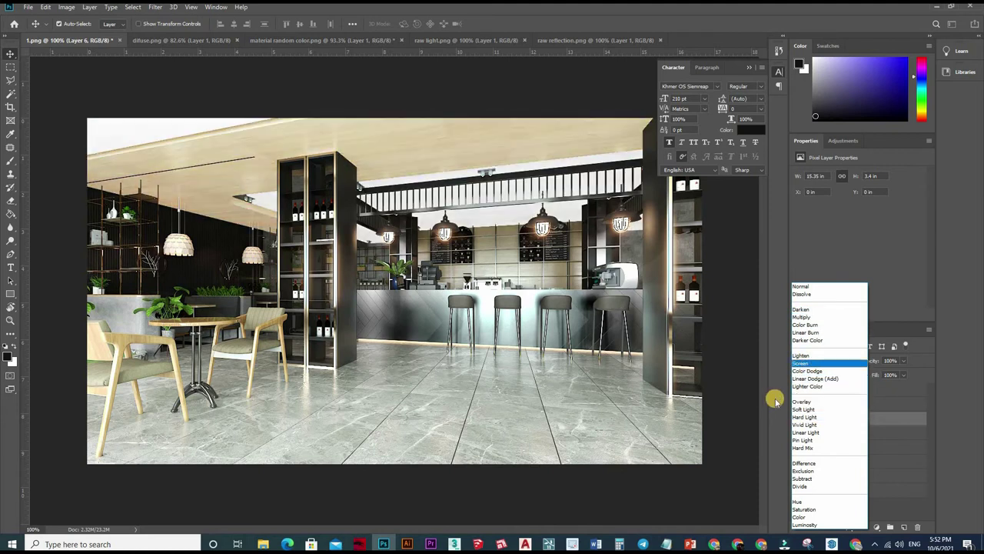
left_click(776, 397)
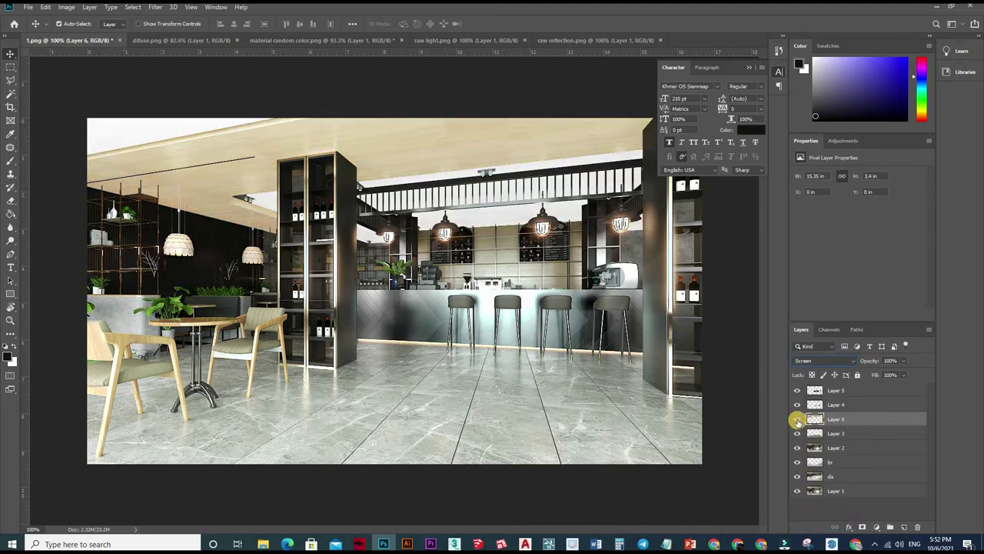
left_click(797, 419)
left_click(797, 419)
left_click(798, 420)
Lower Layer 6's opacity to 10% and toggle it on and off to compare.
key("ctrl+comma")
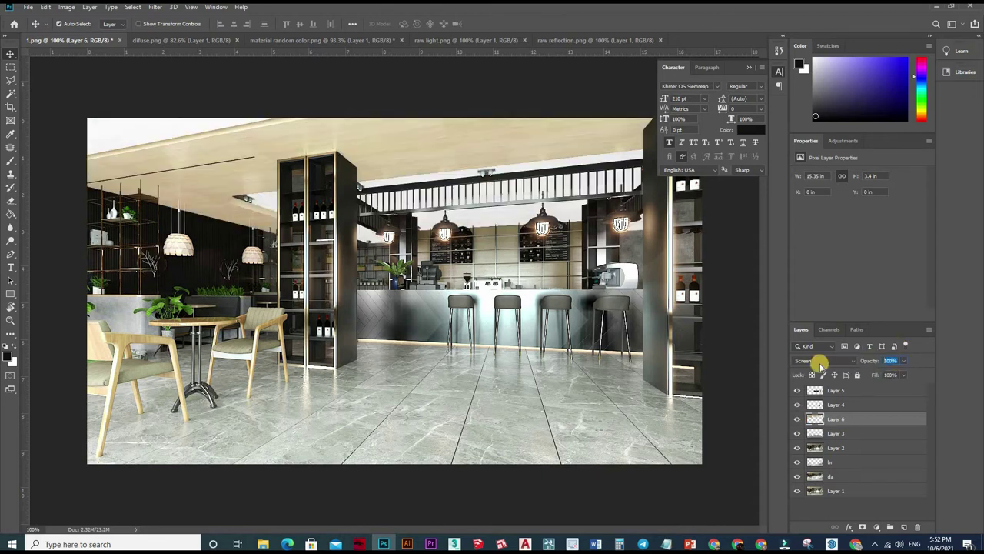
type("10")
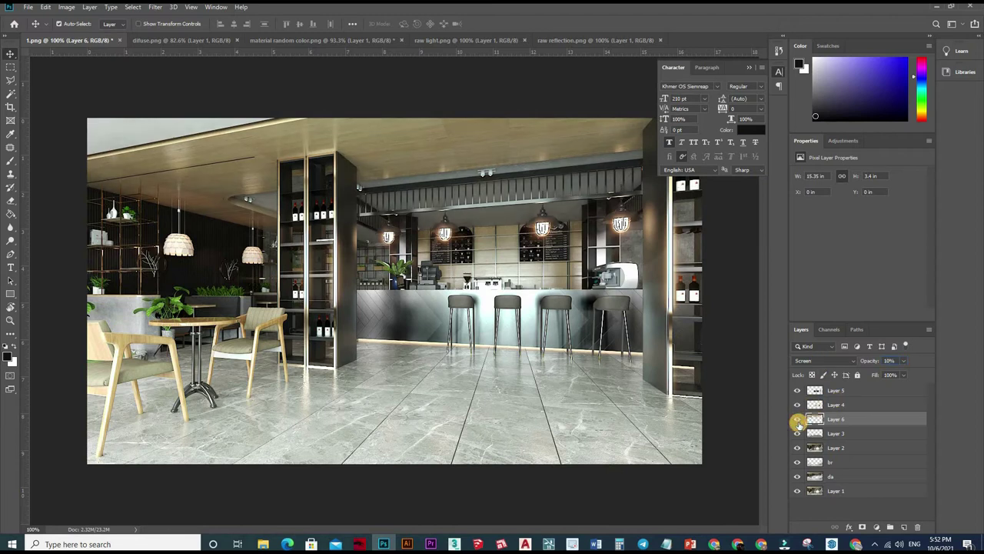
left_click(798, 419)
left_click(797, 420)
left_click(797, 419)
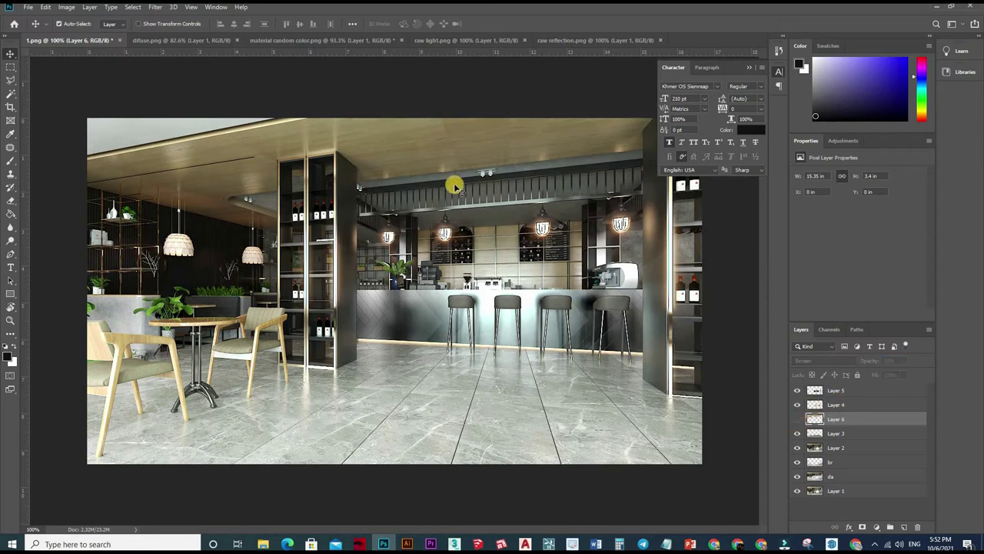
key("ctrl+comma")
scroll(394, 289, "up", 3)
scroll(394, 289, "down", 4)
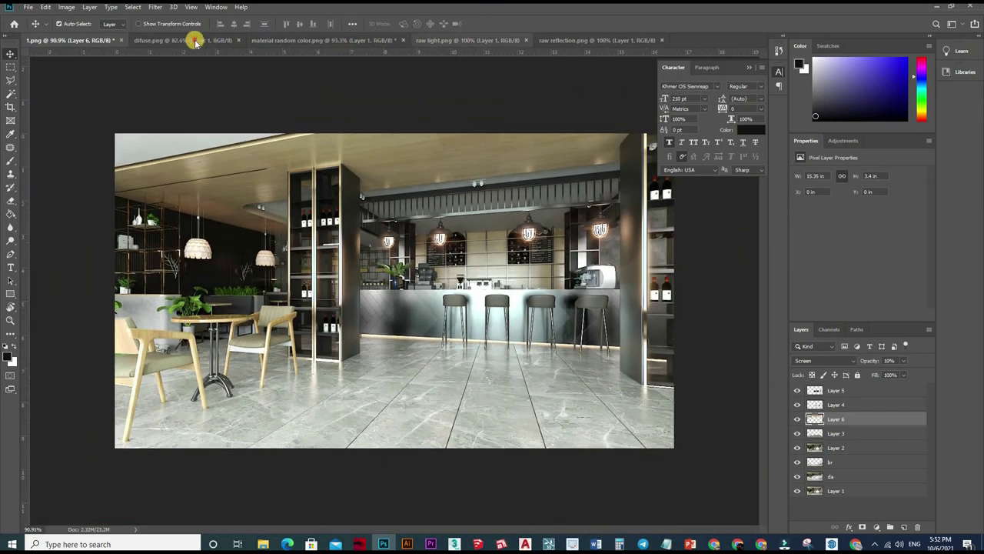
Switch to material random color.png and deselect its old ceiling selection.
key("ctrl+Tab")
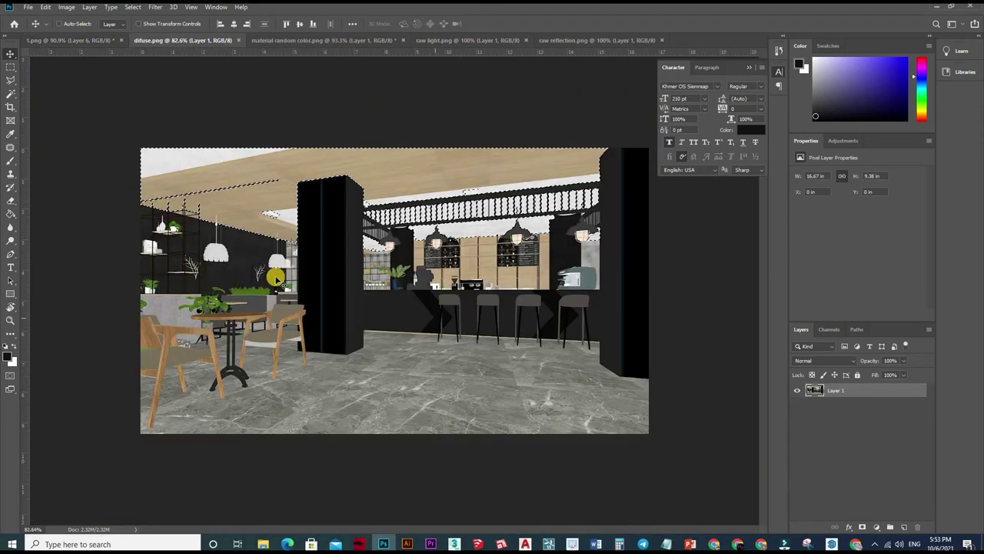
scroll(228, 176, "up", 3)
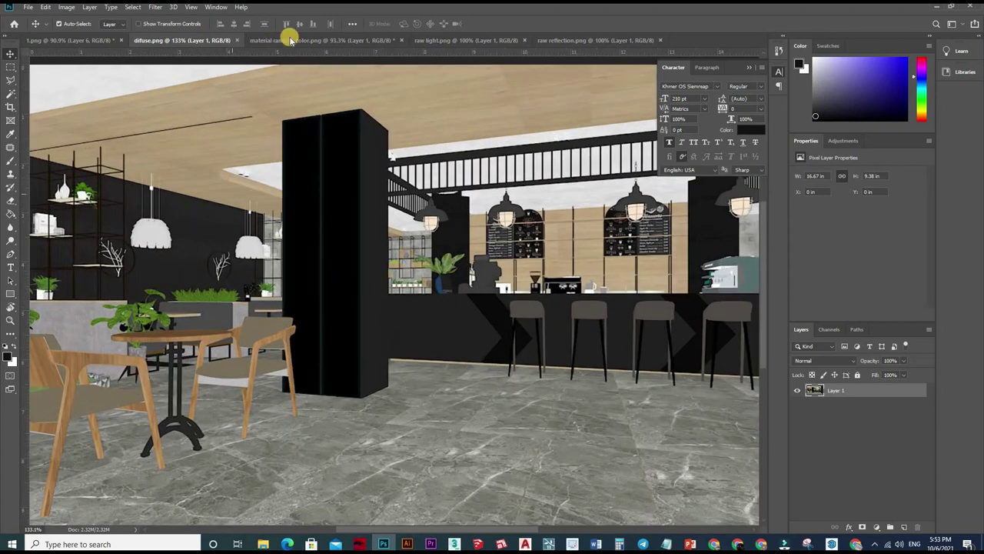
key("ctrl+Tab")
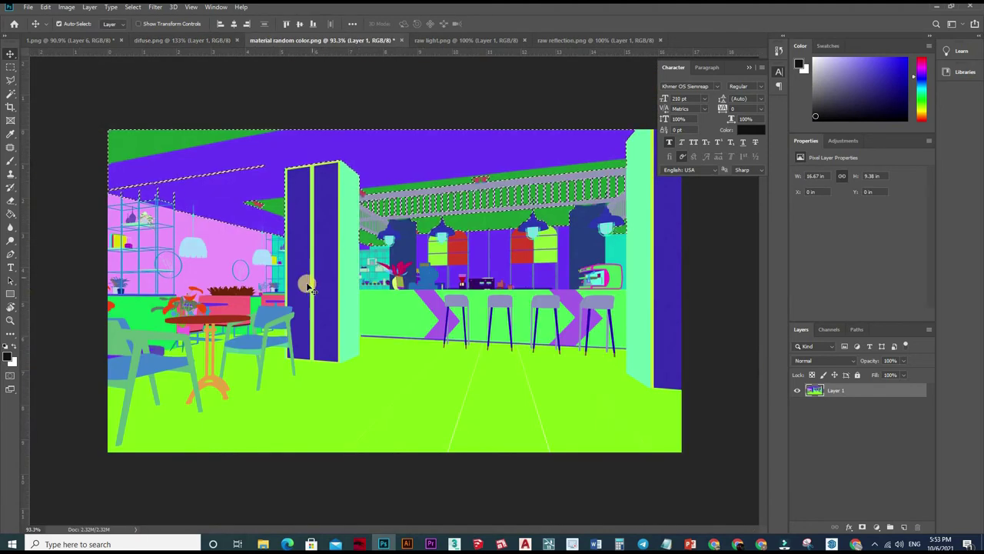
key("ctrl+d")
scroll(407, 285, "up", 2)
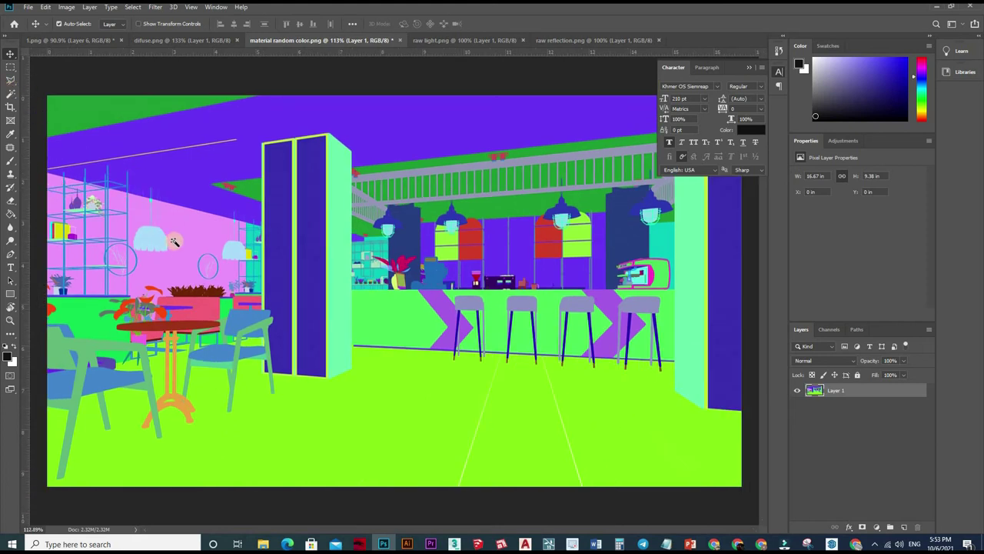
key("w")
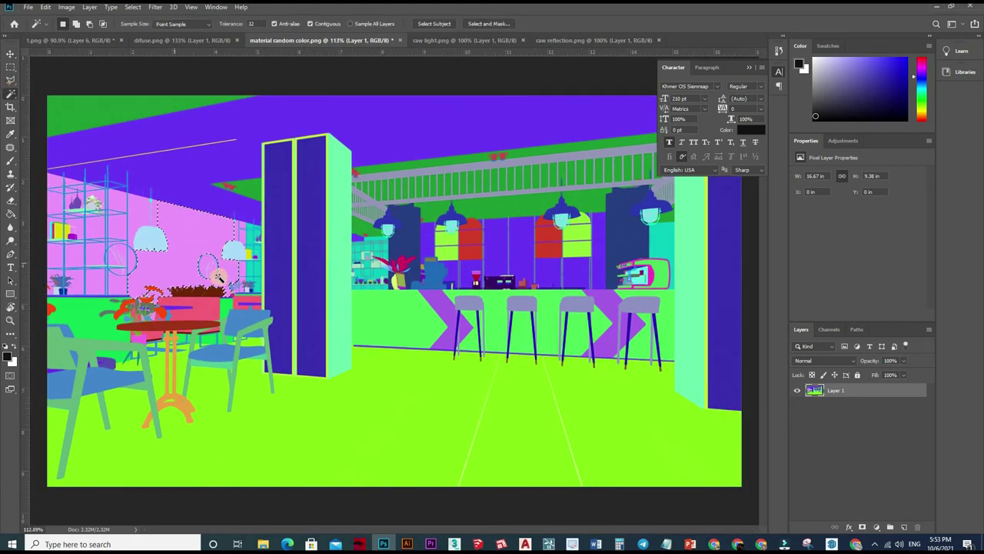
scroll(217, 271, "up", 2)
scroll(219, 275, "up", 2)
scroll(237, 289, "up", 2)
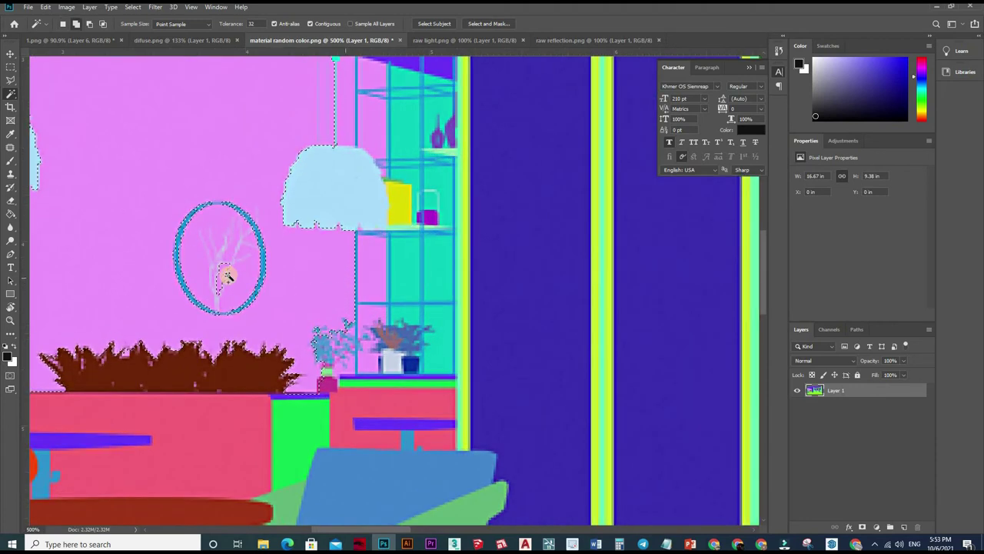
scroll(275, 285, "up", 2)
scroll(454, 299, "down", 1)
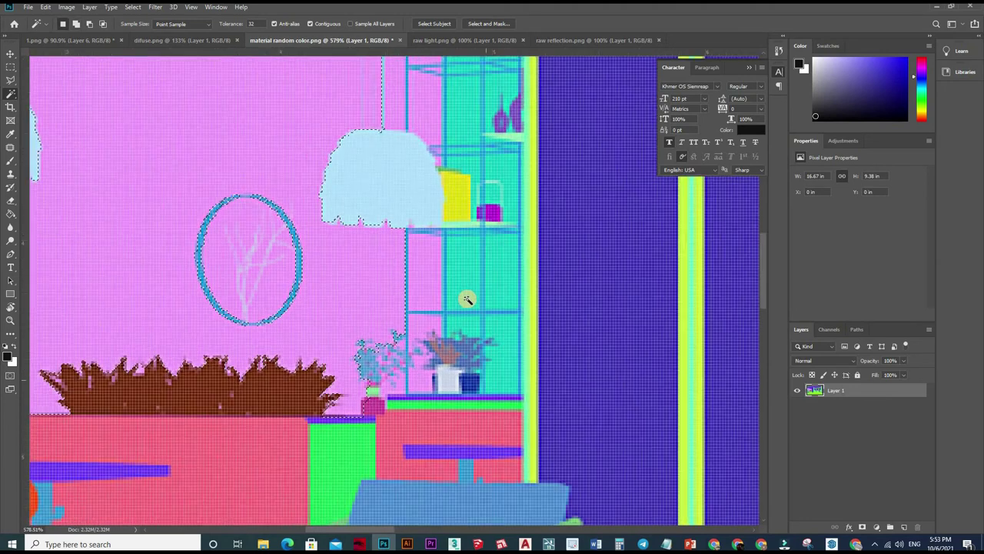
scroll(466, 299, "down", 2)
scroll(467, 299, "down", 1)
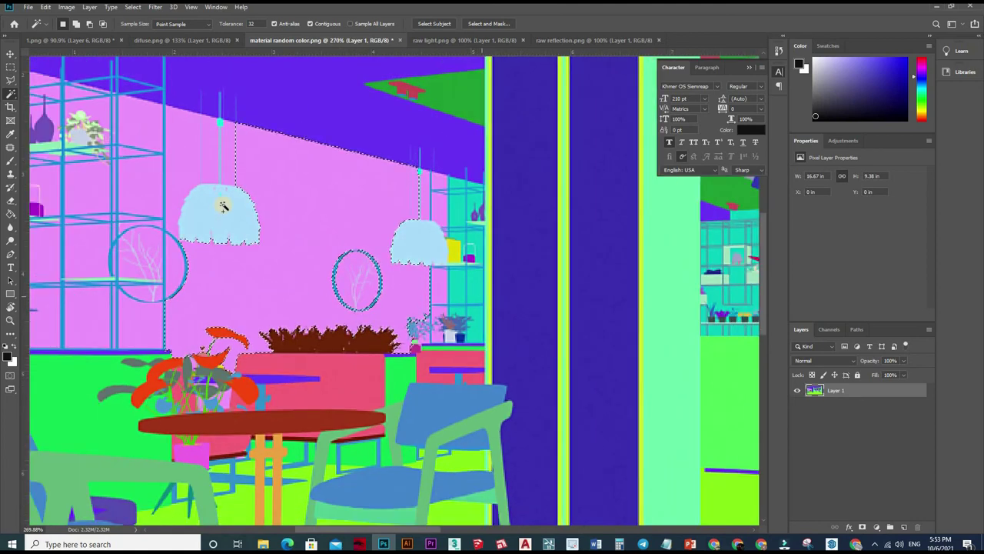
scroll(230, 199, "down", 2)
scroll(254, 173, "up", 1)
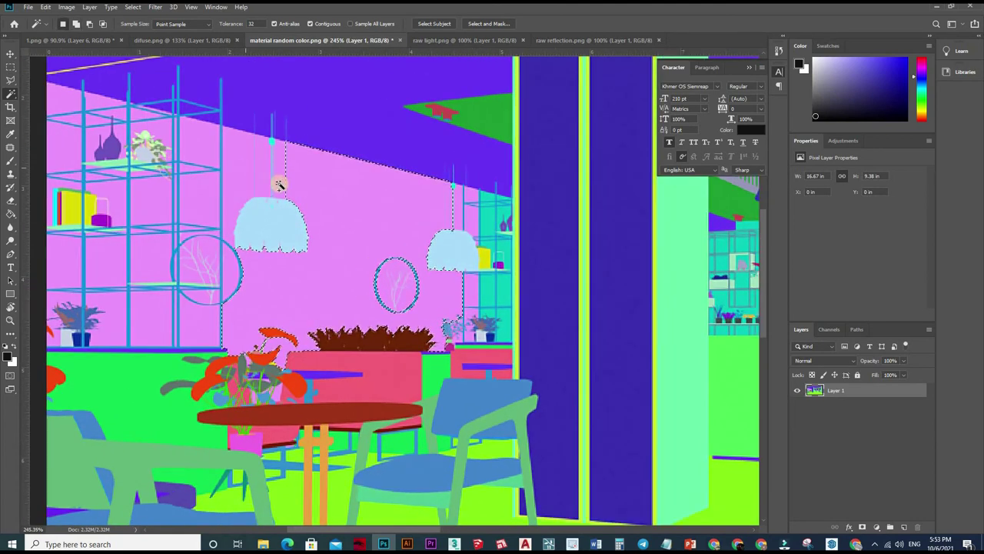
scroll(270, 181, "up", 3)
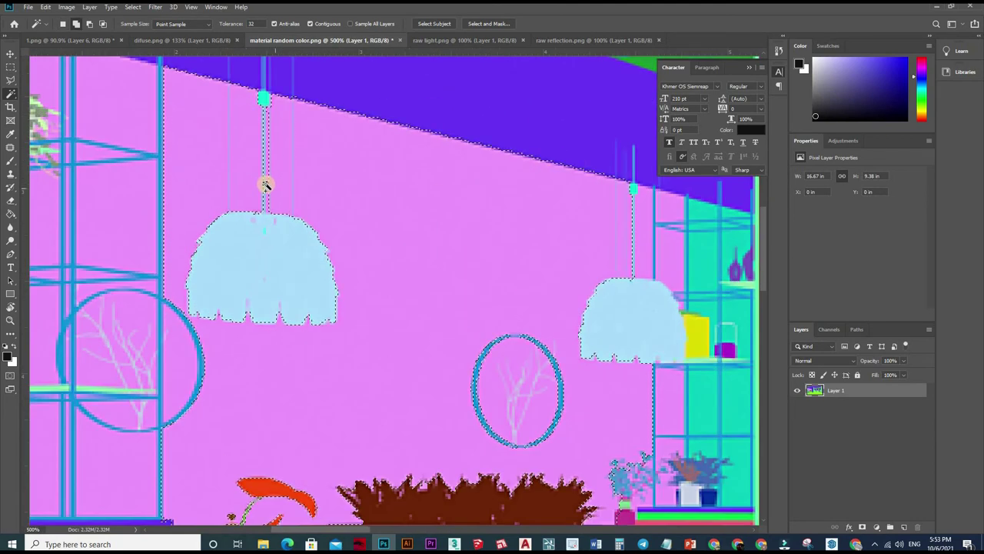
scroll(389, 229, "up", 2)
scroll(308, 261, "down", 5)
scroll(215, 281, "down", 3)
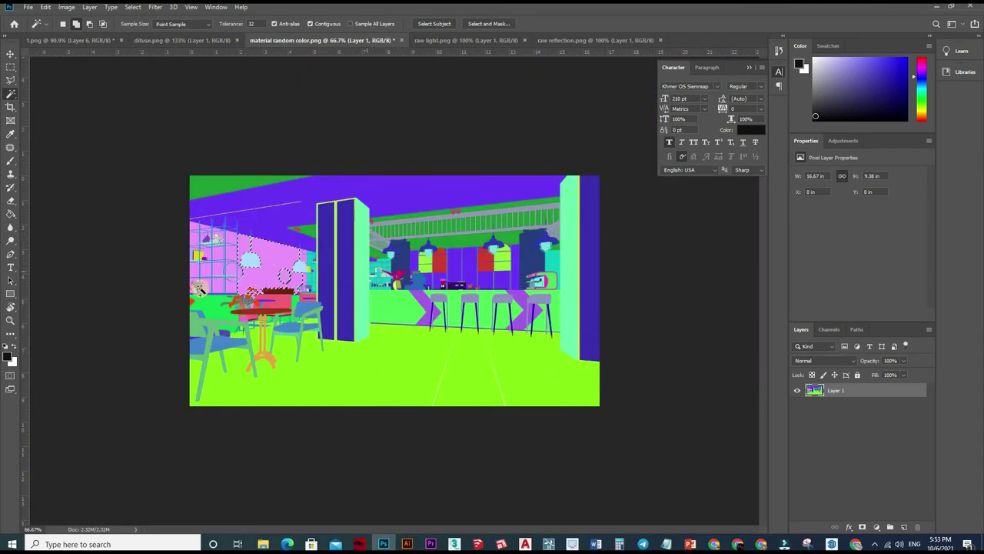
scroll(199, 289, "up", 3)
scroll(187, 266, "down", 1)
scroll(187, 265, "down", 1)
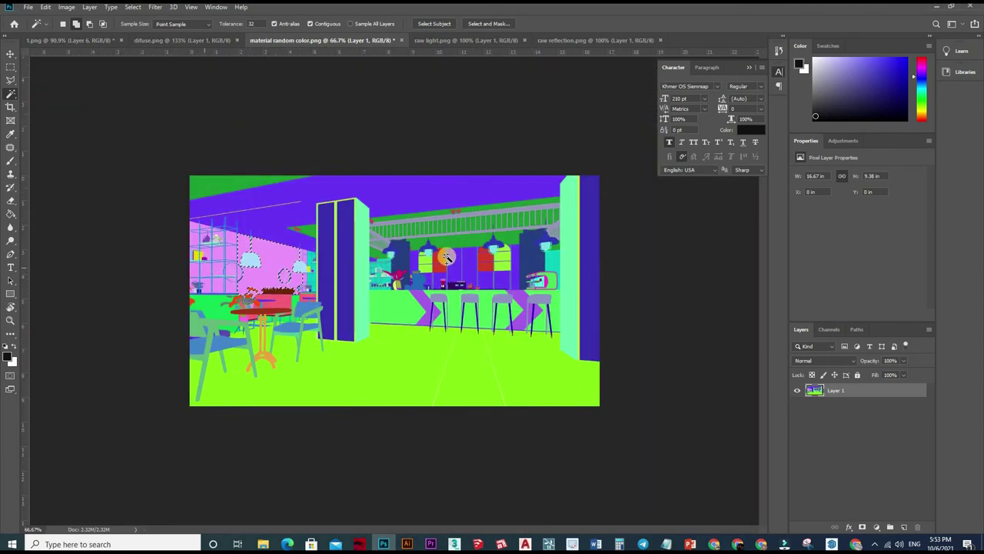
scroll(131, 261, "up", 4)
scroll(93, 267, "down", 3)
scroll(121, 253, "up", 3)
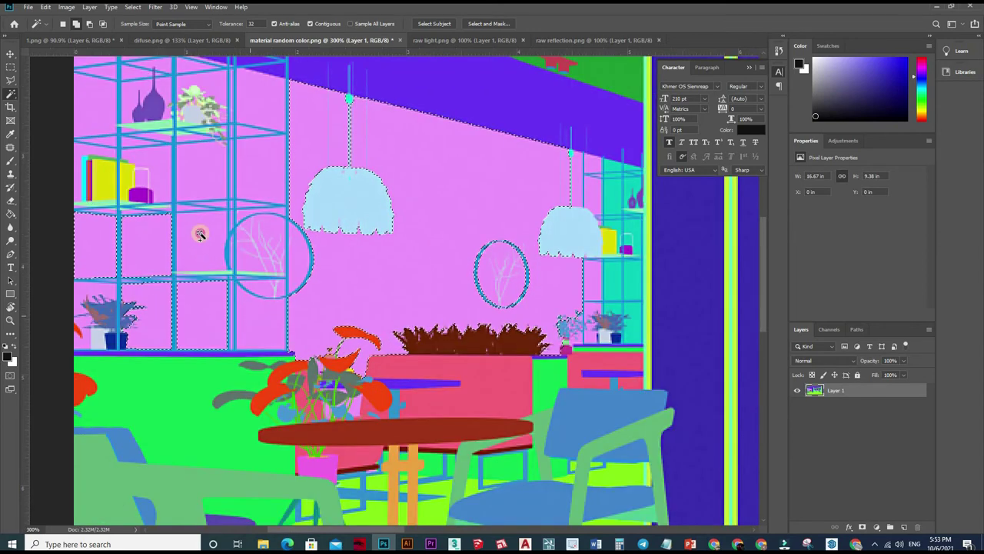
Add the pink wall showing between the left shelf bars to the Magic Wand selection.
left_click(245, 207, "shift")
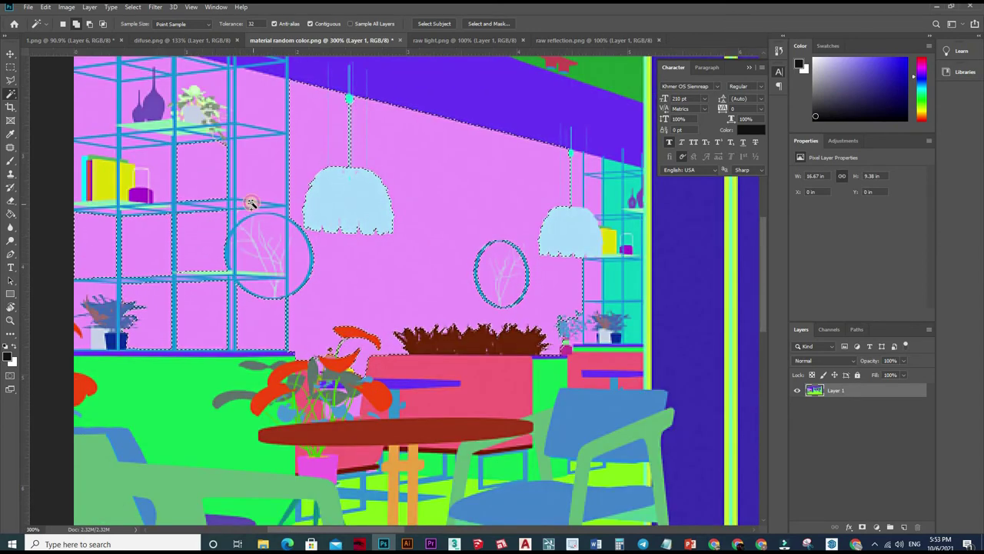
scroll(257, 211, "up", 1)
scroll(223, 211, "up", 4)
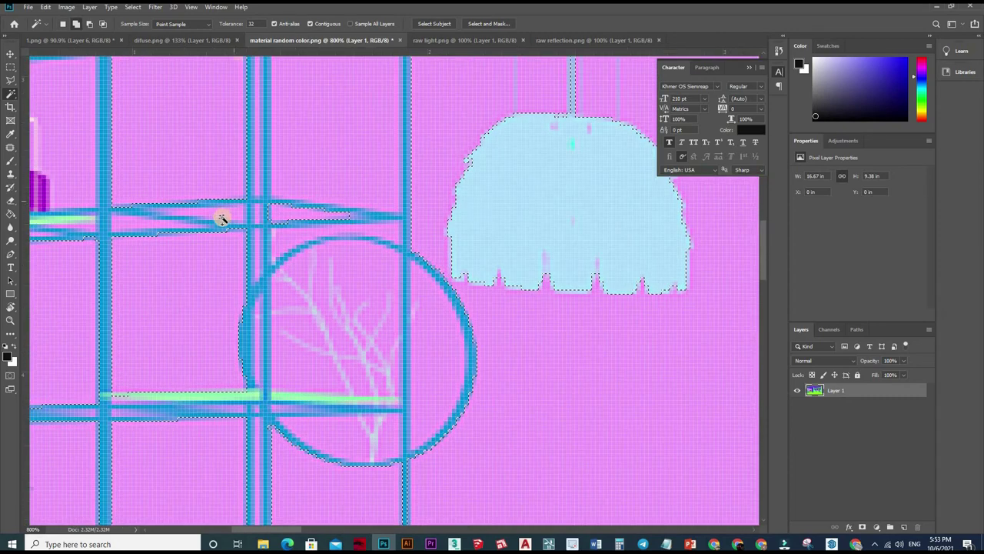
scroll(308, 173, "down", 4)
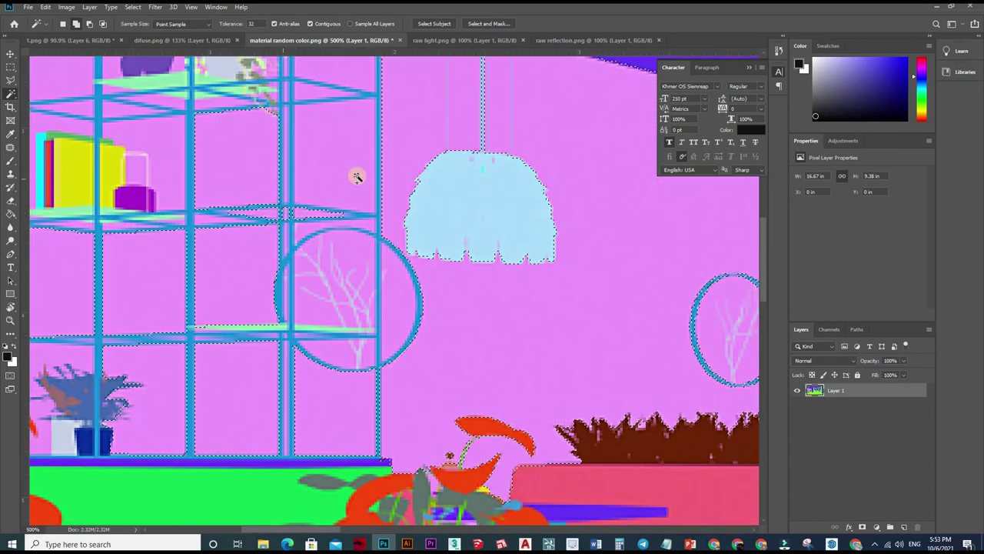
scroll(369, 199, "up", 4)
scroll(369, 123, "down", 4)
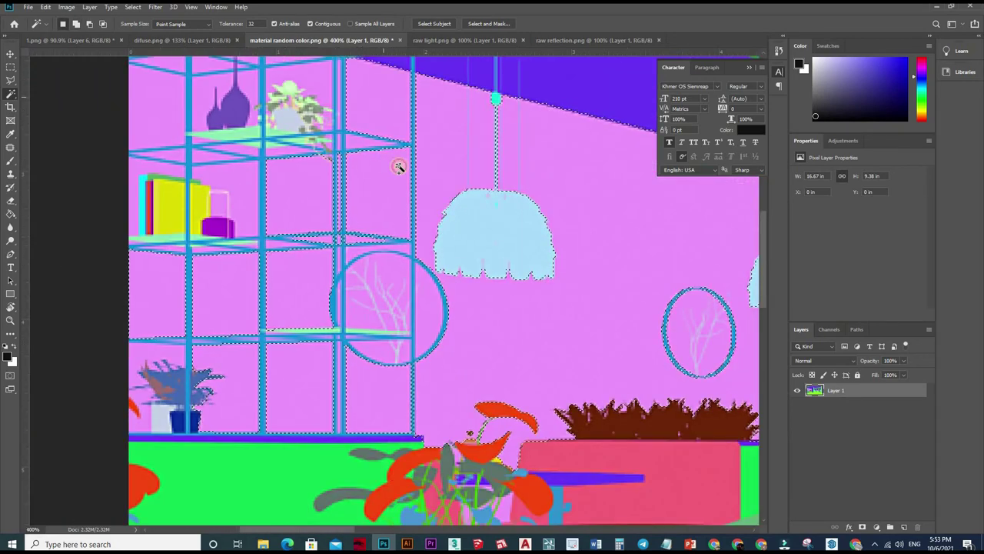
scroll(397, 165, "up", 2)
scroll(367, 171, "up", 5)
scroll(470, 231, "up", 4)
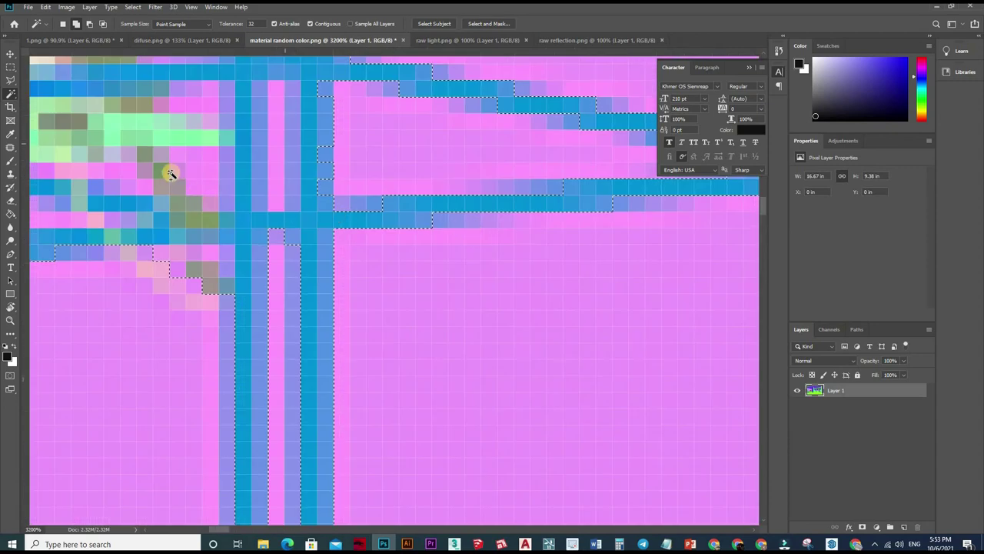
scroll(170, 174, "down", 5)
scroll(325, 215, "up", 1)
scroll(369, 220, "up", 1)
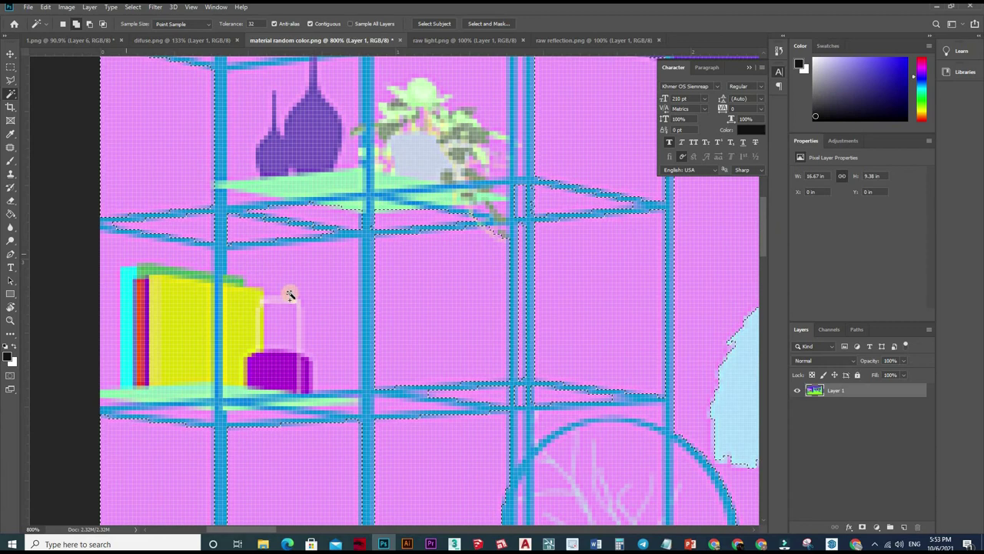
Add the pink wall patch beside the yellow box to the selection.
left_click(287, 334, "shift")
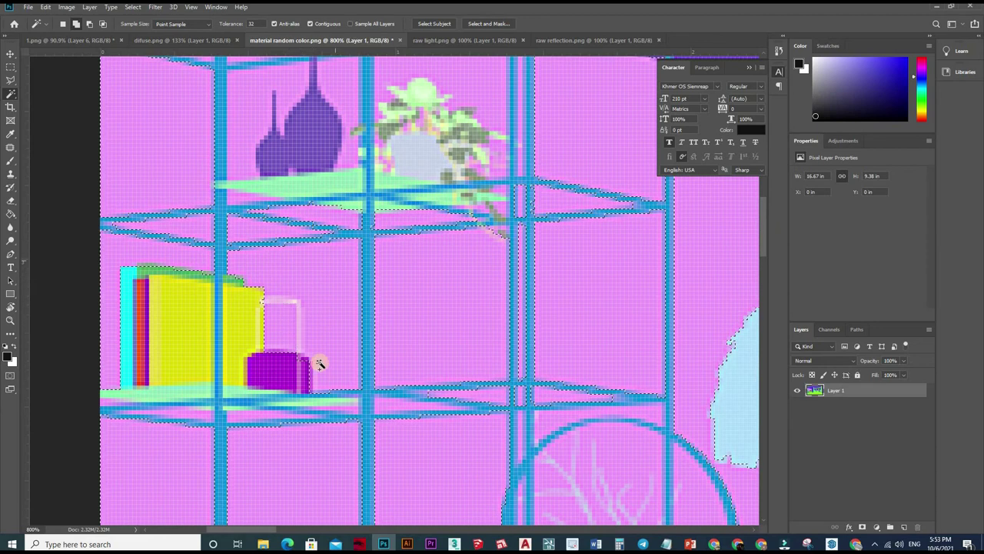
scroll(315, 376, "down", 1)
scroll(285, 400, "down", 1)
scroll(261, 389, "up", 1)
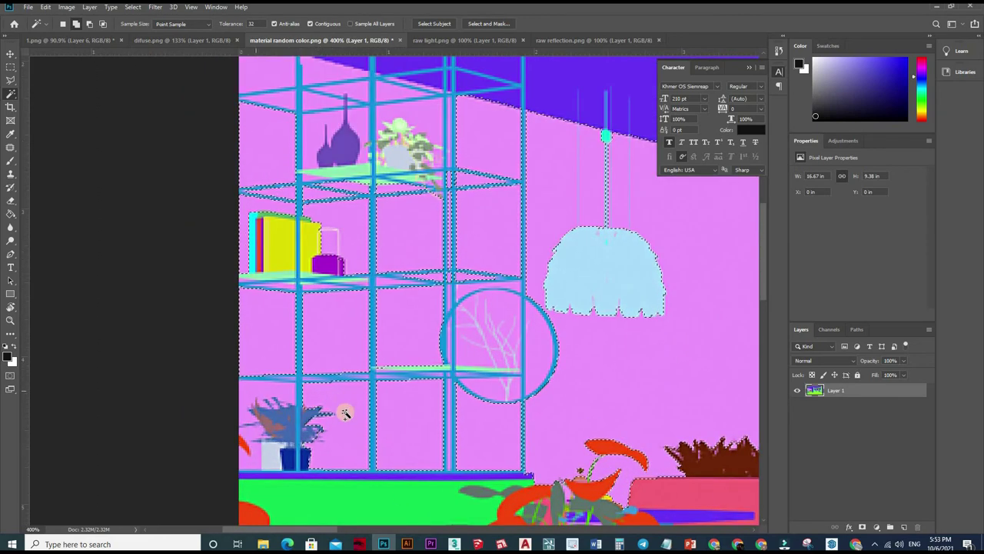
scroll(261, 431, "down", 1)
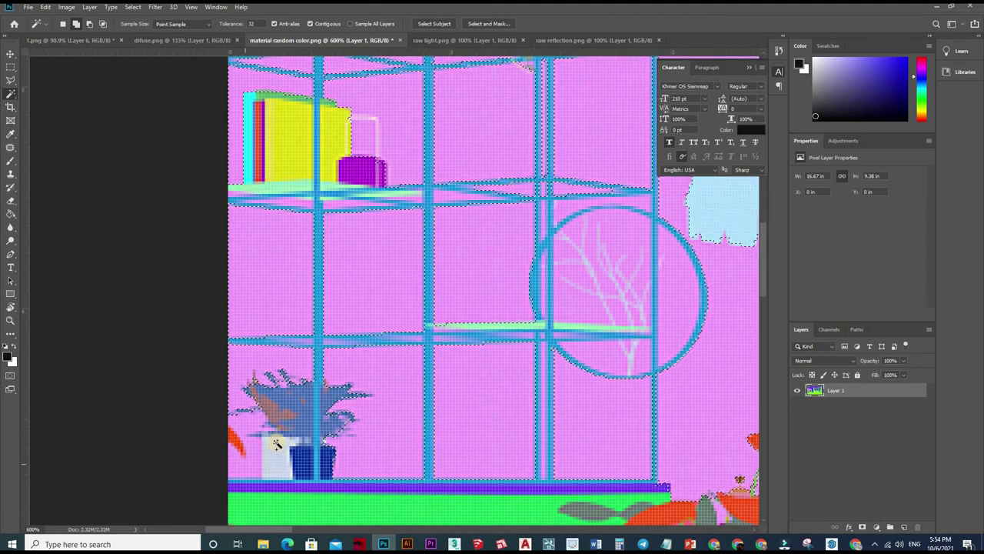
scroll(220, 285, "down", 1)
scroll(213, 289, "down", 1)
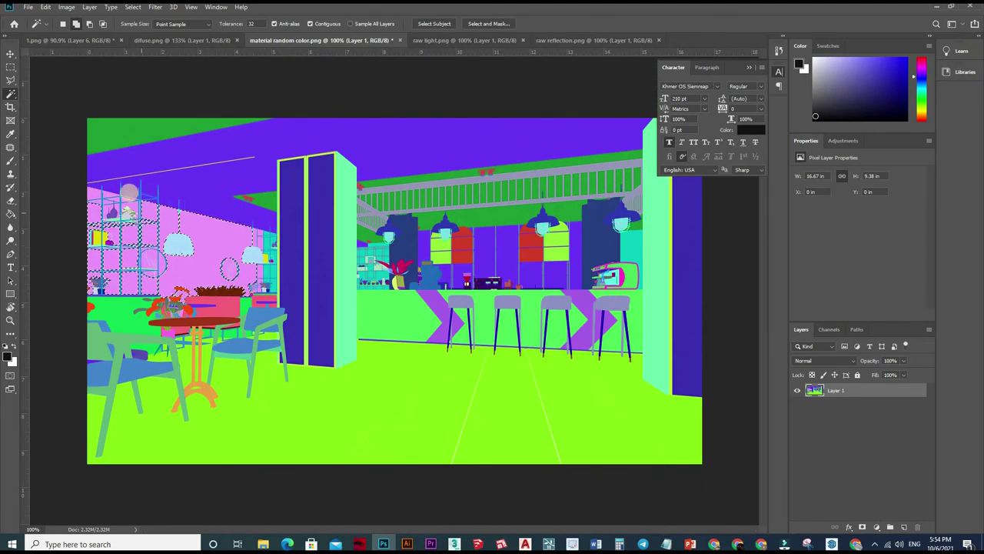
scroll(77, 188, "up", 2)
scroll(69, 184, "down", 2)
scroll(92, 198, "up", 1)
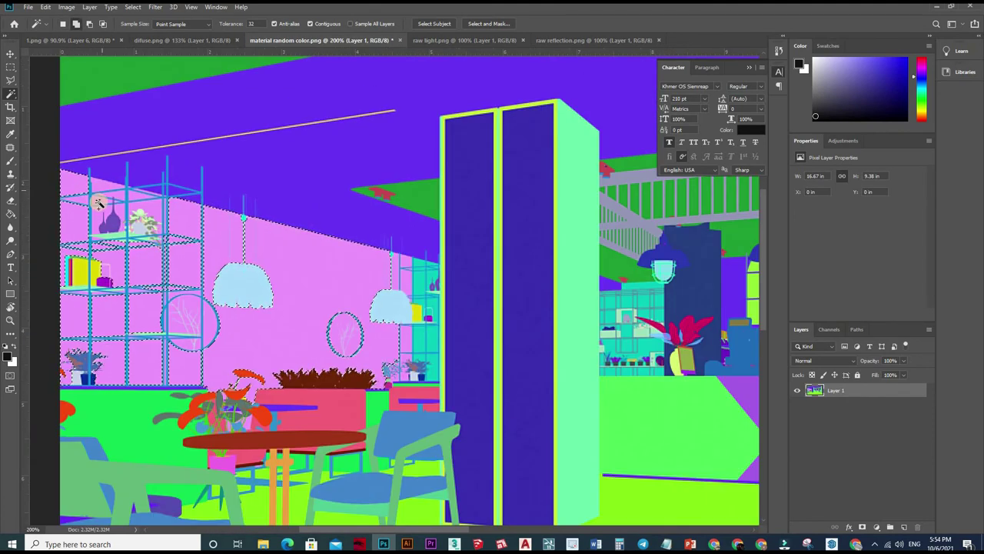
scroll(92, 198, "up", 3)
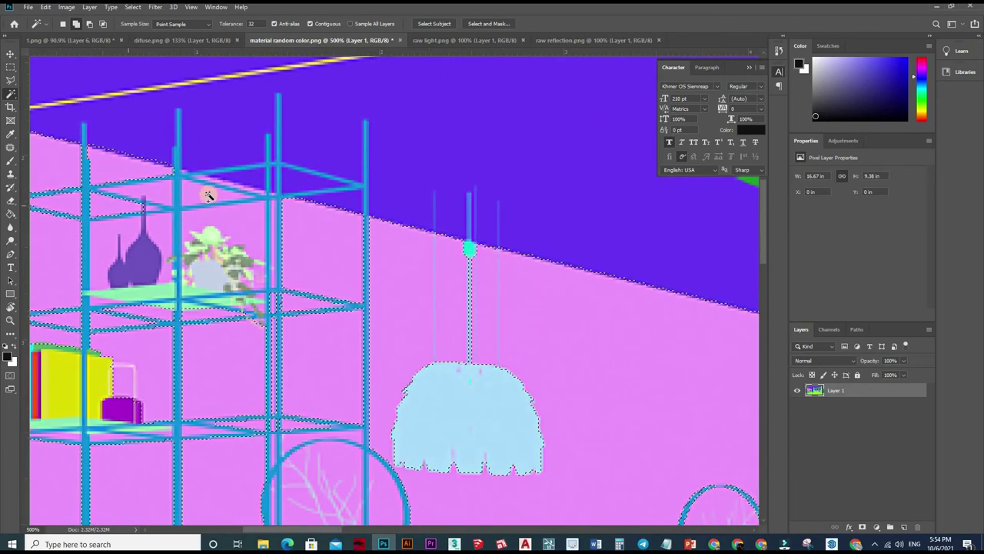
Zoom out to review the pink wall selection around the shelving unit.
scroll(208, 198, "up", 2)
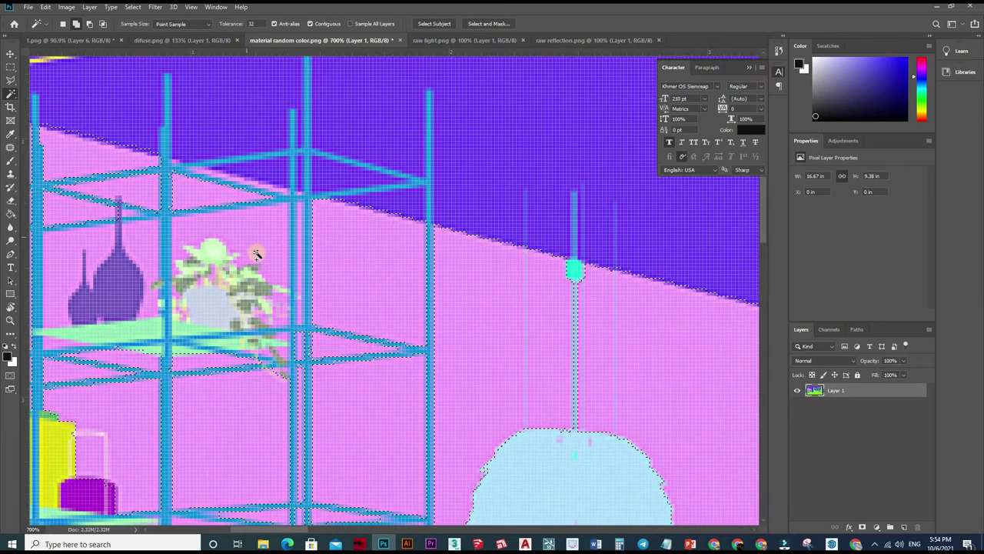
scroll(165, 253, "down", 1)
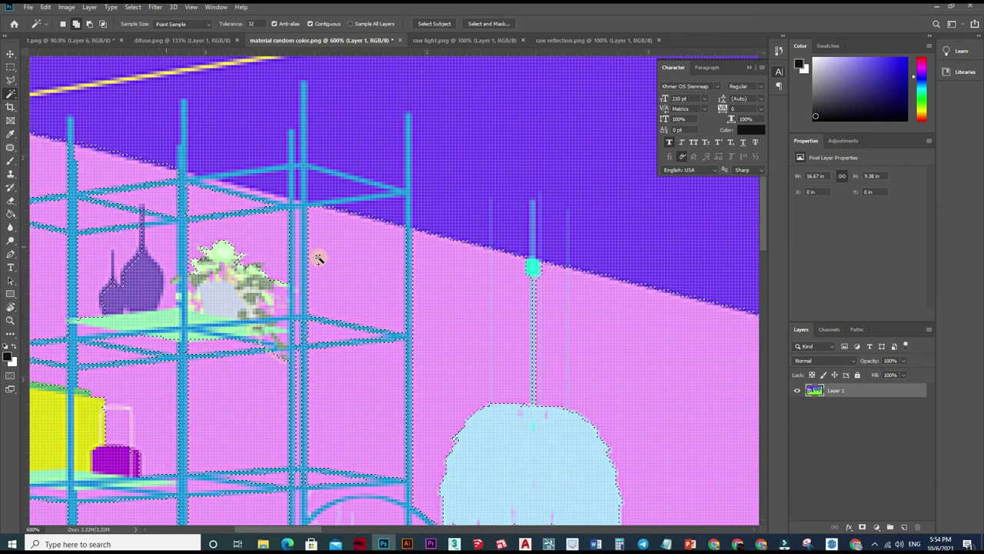
scroll(273, 200, "up", 3)
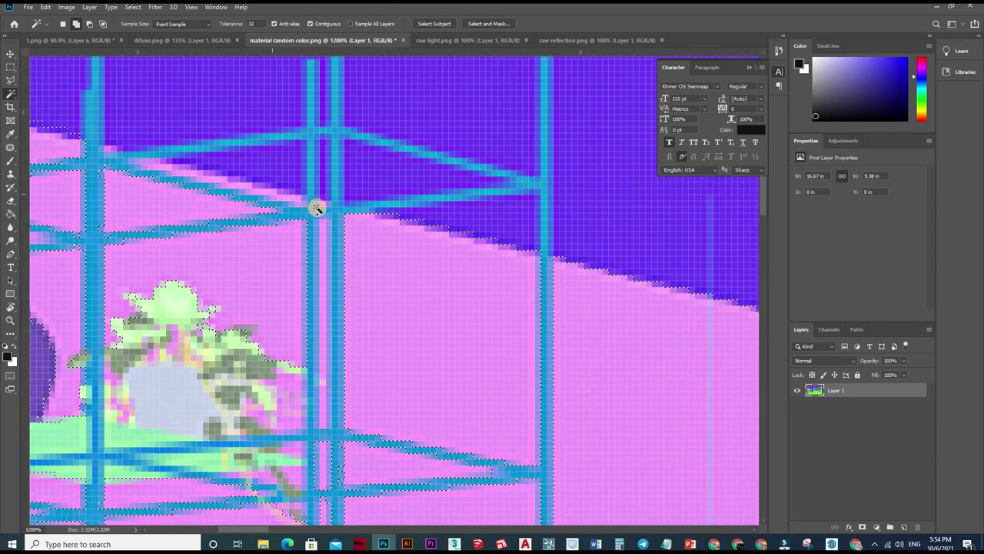
scroll(332, 229, "up", 3)
scroll(395, 253, "down", 3)
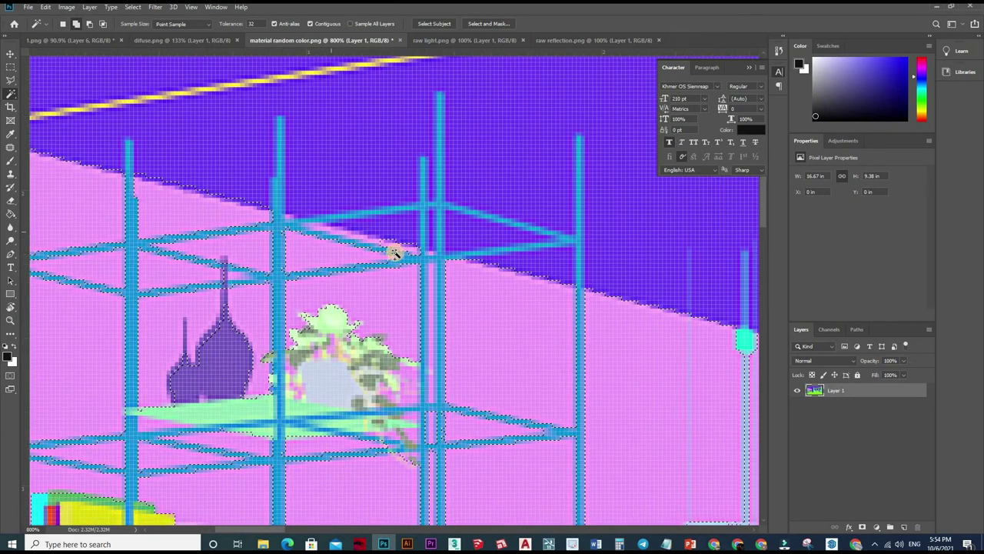
scroll(335, 270, "up", 2)
scroll(334, 269, "down", 1)
scroll(358, 292, "down", 5)
scroll(292, 277, "down", 4)
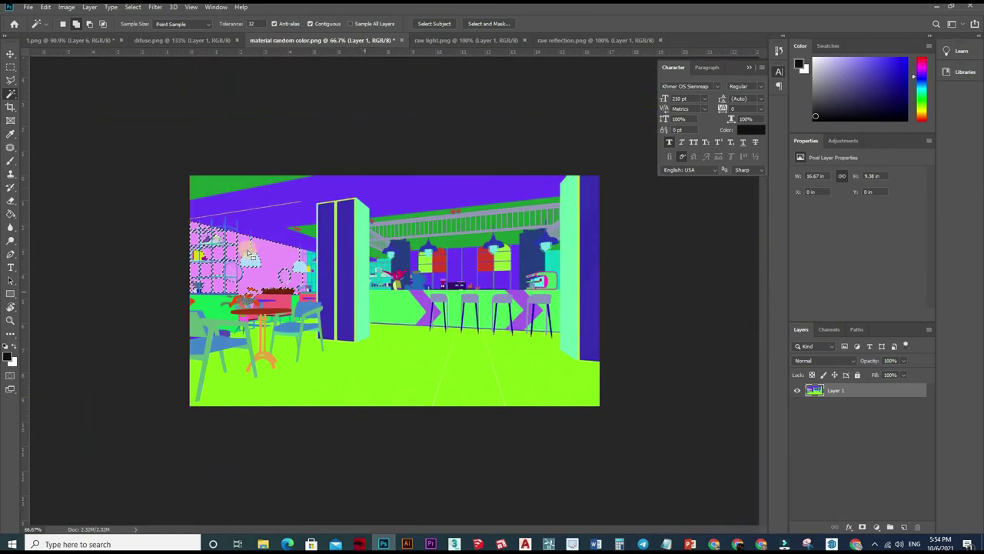
scroll(231, 221, "up", 2)
scroll(223, 216, "up", 2)
scroll(213, 209, "up", 2)
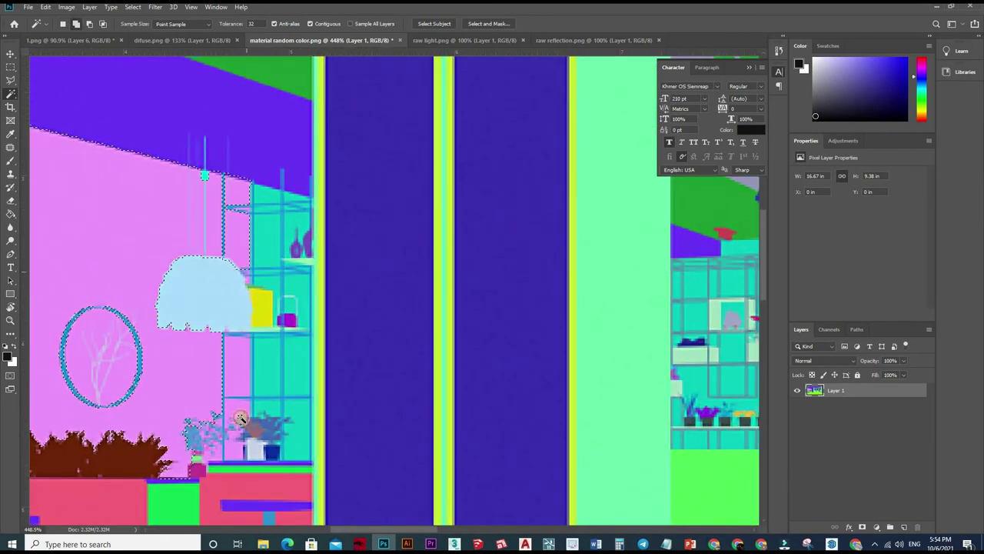
scroll(245, 258, "up", 1)
scroll(336, 334, "down", 1)
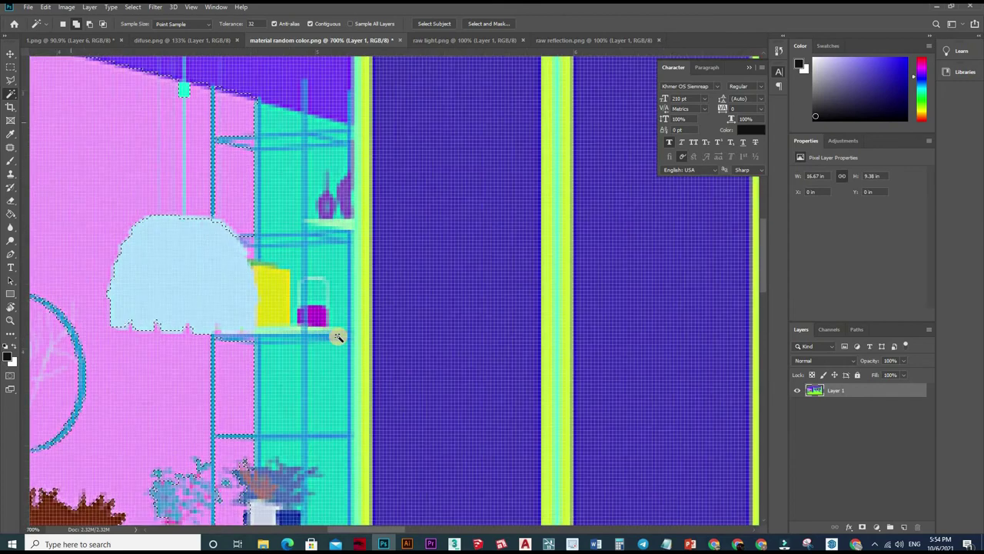
scroll(356, 345, "down", 2)
scroll(231, 231, "down", 2)
scroll(60, 58, "down", 2)
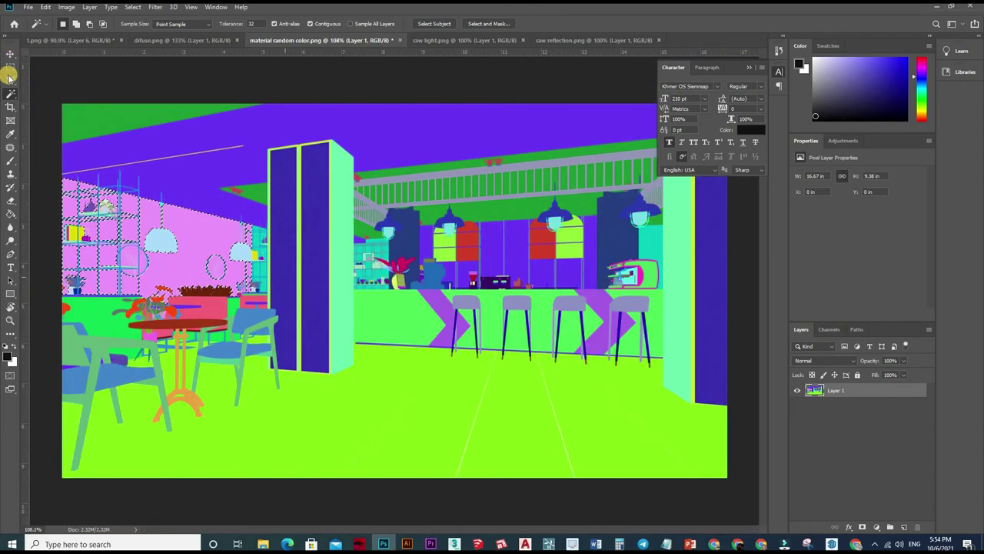
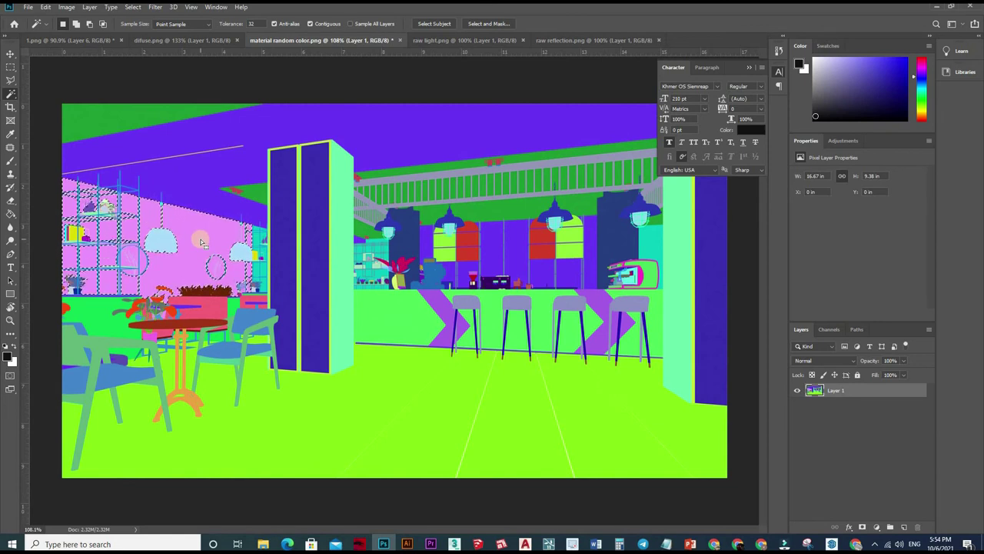
Erase the selected left-wall pixels from difuse.png and deselect.
key("m")
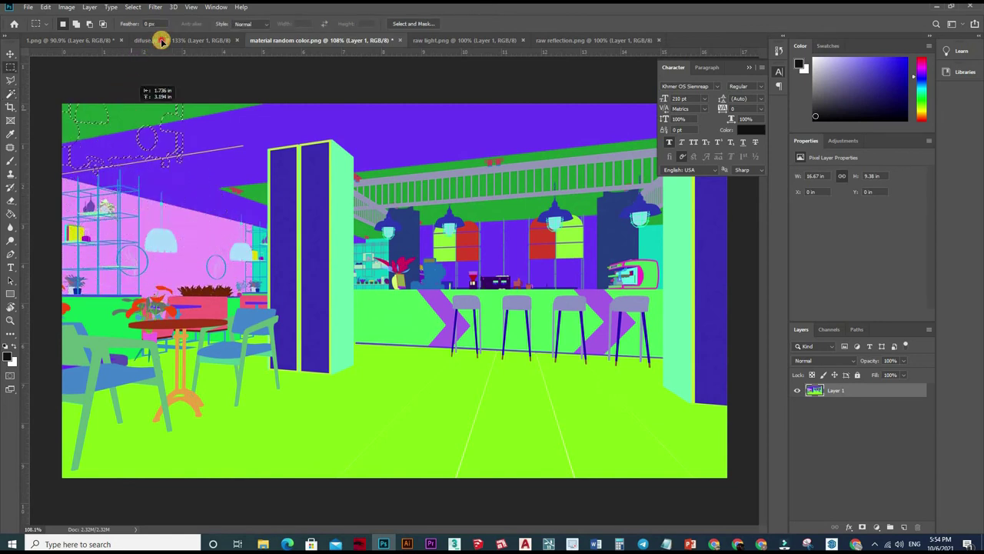
left_click(161, 40)
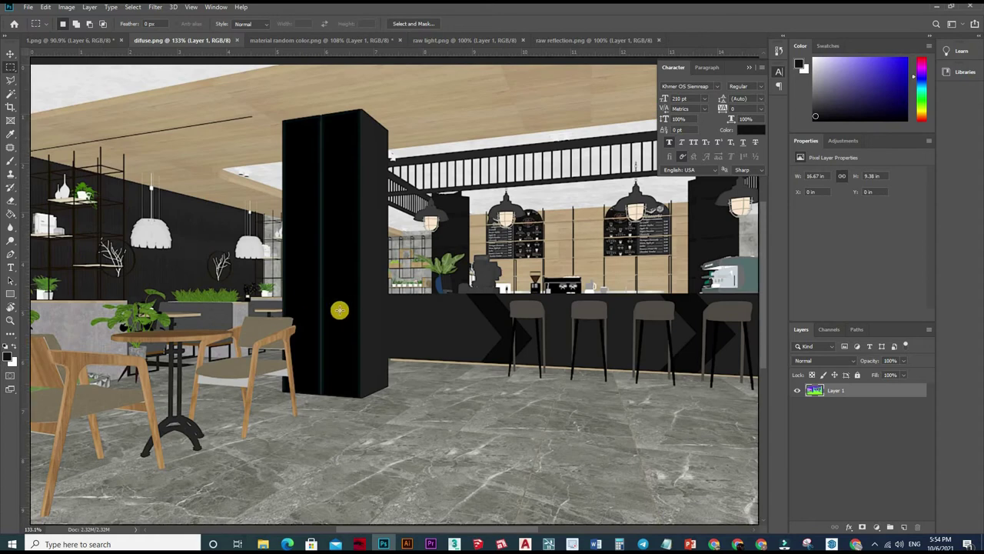
scroll(164, 187, "down", 2)
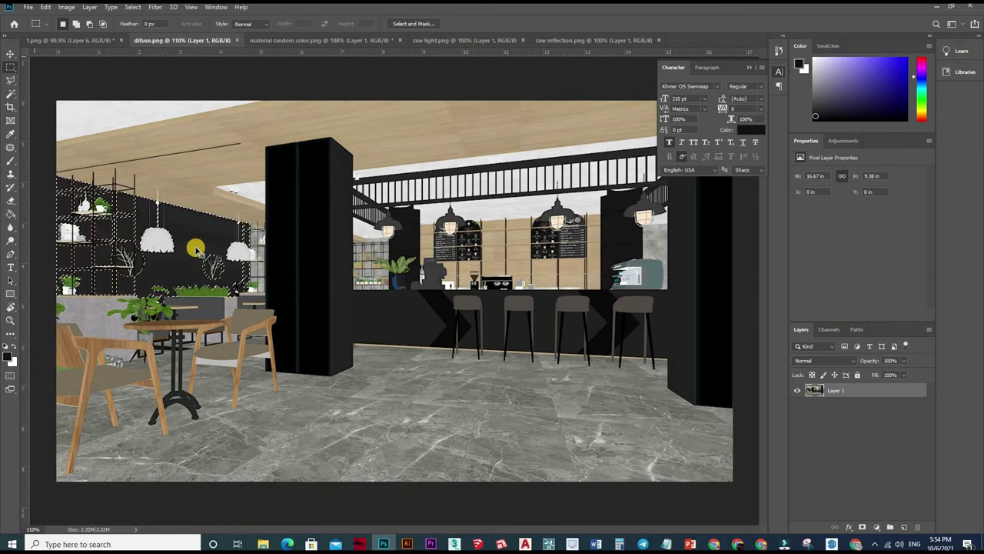
key("v")
key("Delete")
key("ctrl+d")
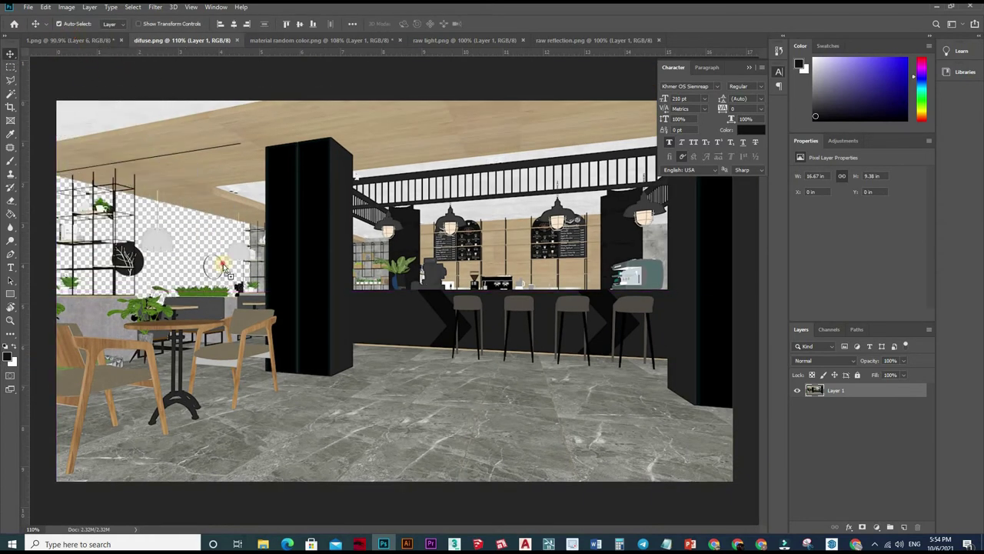
Delete the earlier Layer 7 from the 1.png composite.
key("ctrl+shift+Tab")
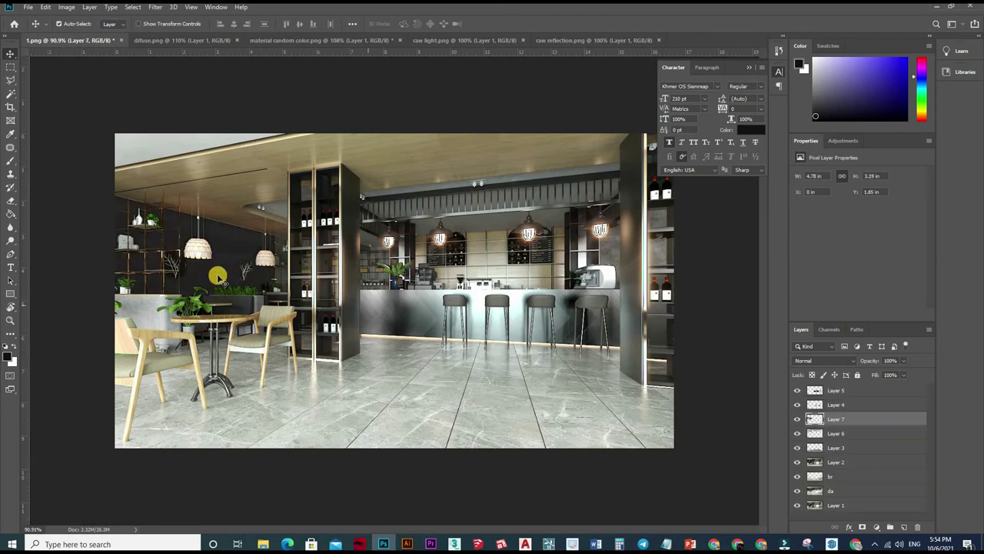
key("Delete")
key("ctrl+plus")
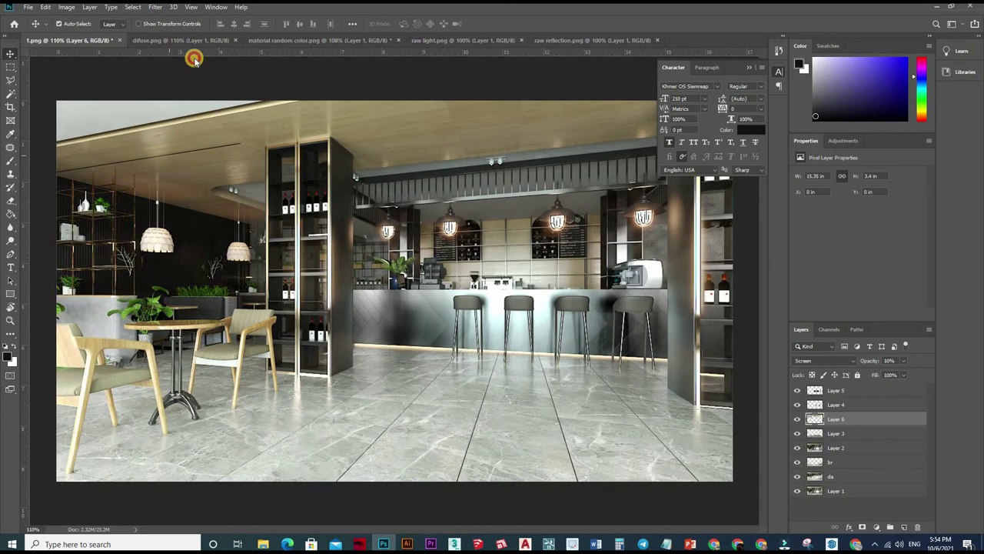
key("ctrl+Tab")
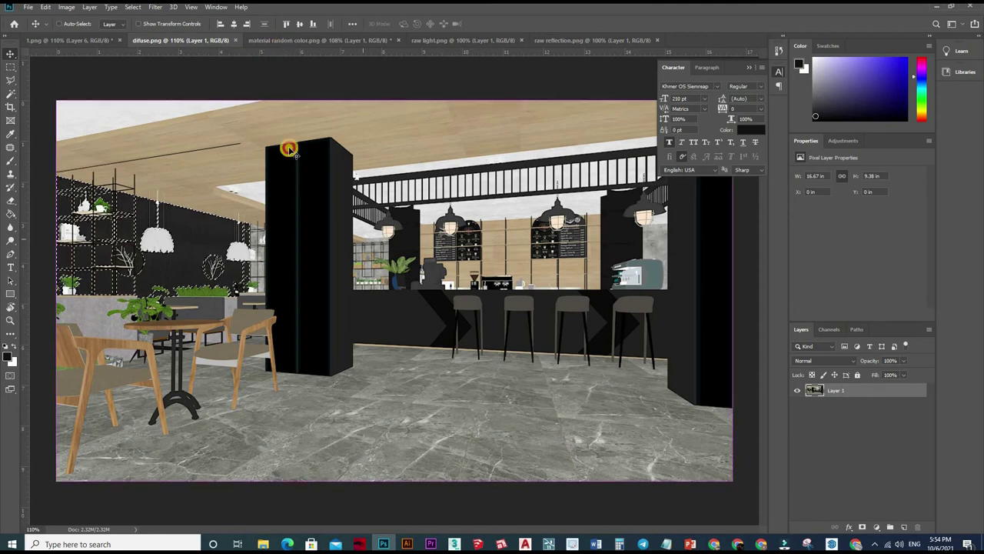
In the material random color ID image, Magic Wand-add the light tree branches to the selection.
key("ctrl+Tab")
scroll(179, 277, "up", 5)
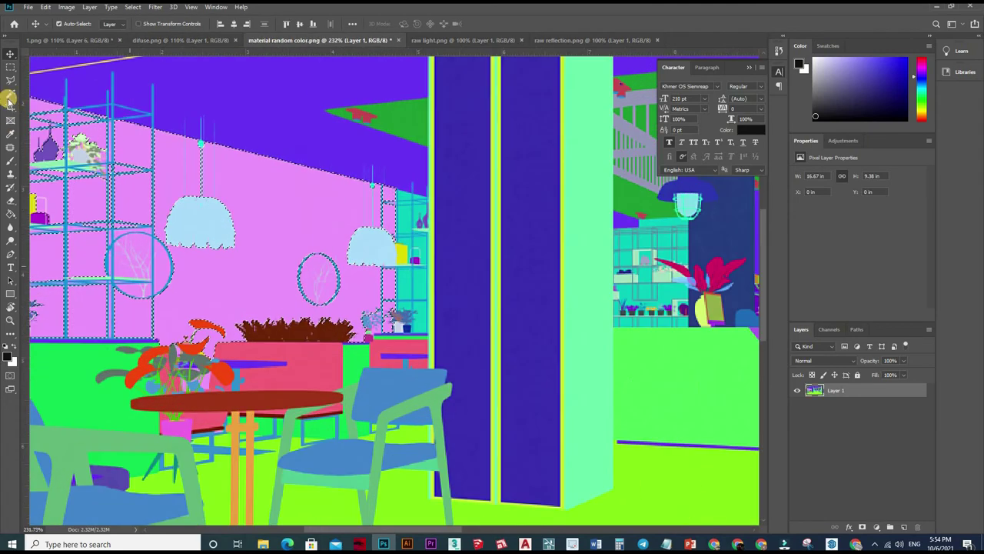
scroll(185, 277, "up", 4)
key("w")
scroll(197, 277, "up", 2)
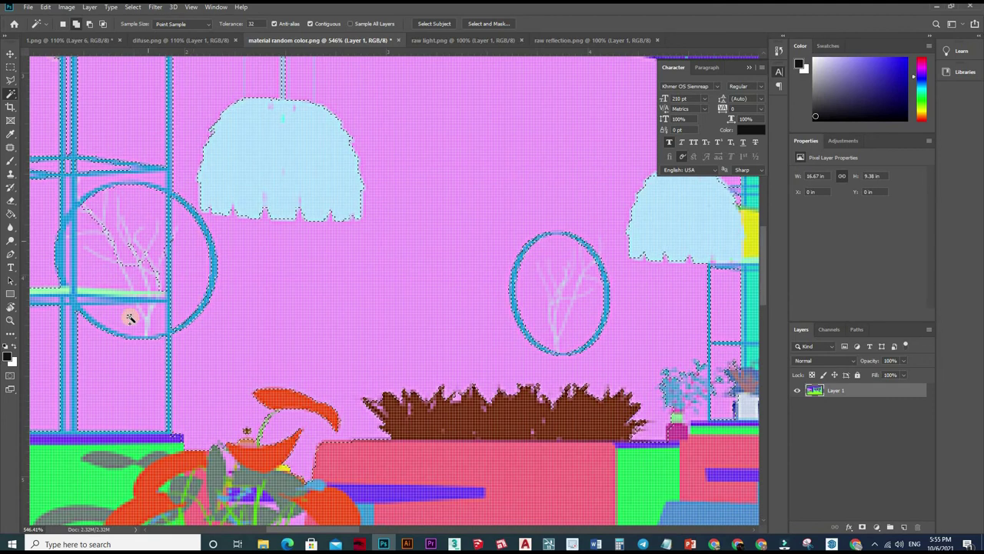
left_click(148, 286, "shift")
left_click(136, 270, "shift")
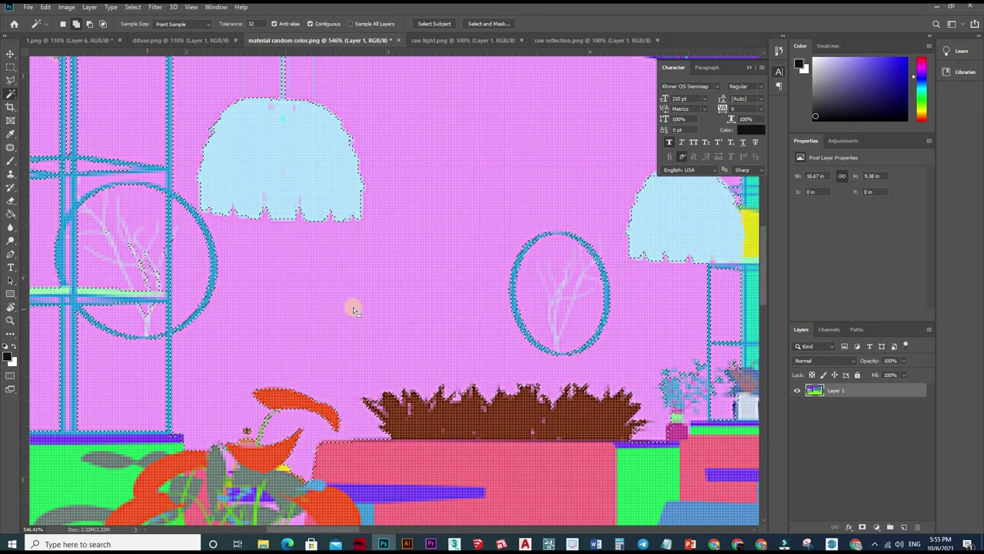
scroll(220, 309, "down", 1)
scroll(223, 310, "up", 2)
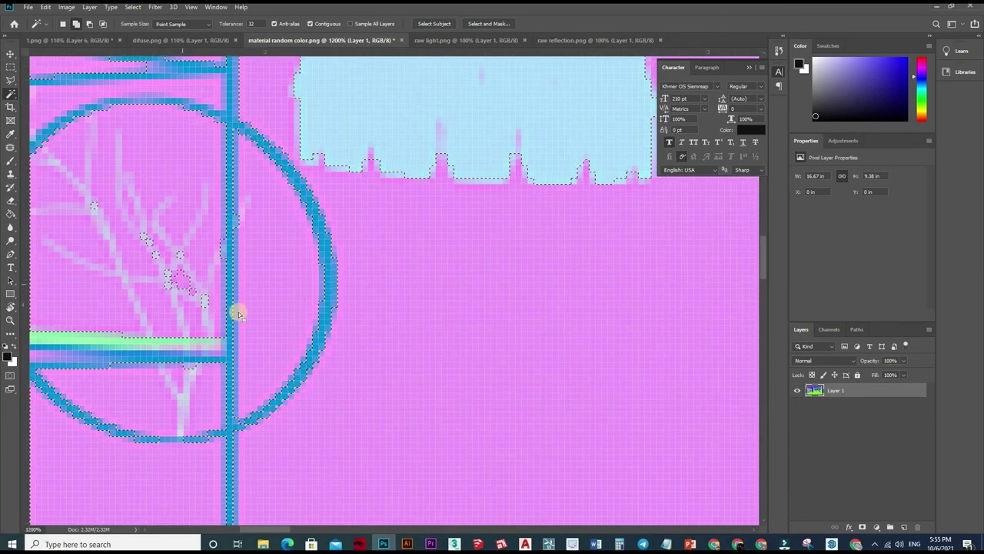
scroll(282, 323, "down", 1)
scroll(248, 222, "down", 3)
scroll(187, 188, "down", 3)
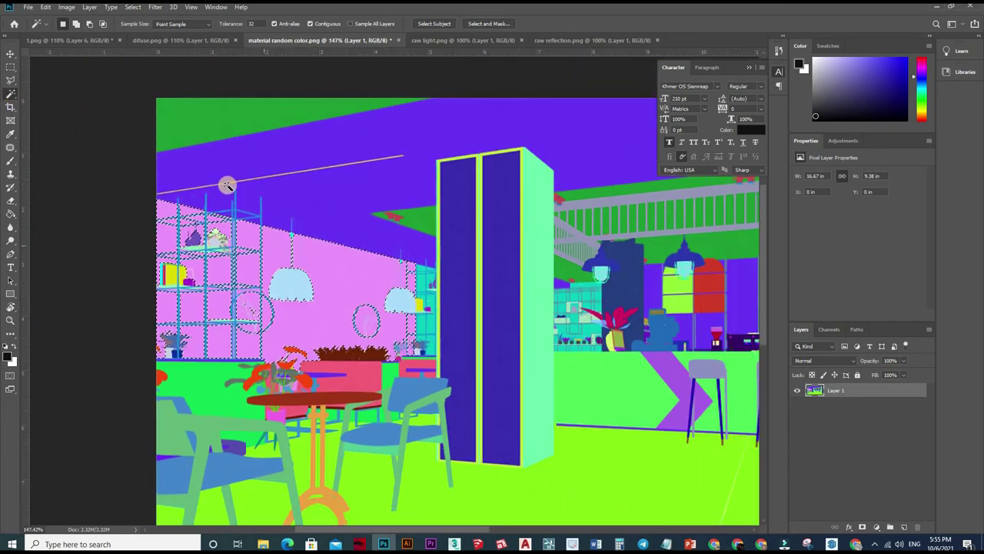
Drag the selected diffuse pixels into 1.png as a new Layer 7.
key("m")
mouse_move(187, 145)
left_mouse_down()
mouse_move(303, 297)
mouse_move(181, 40)
left_mouse_up()
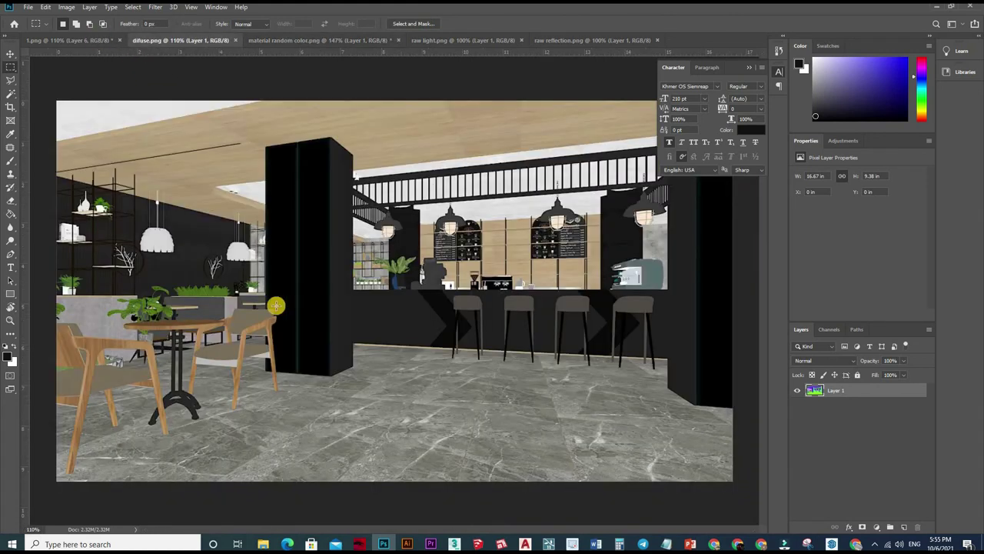
left_click(11, 53)
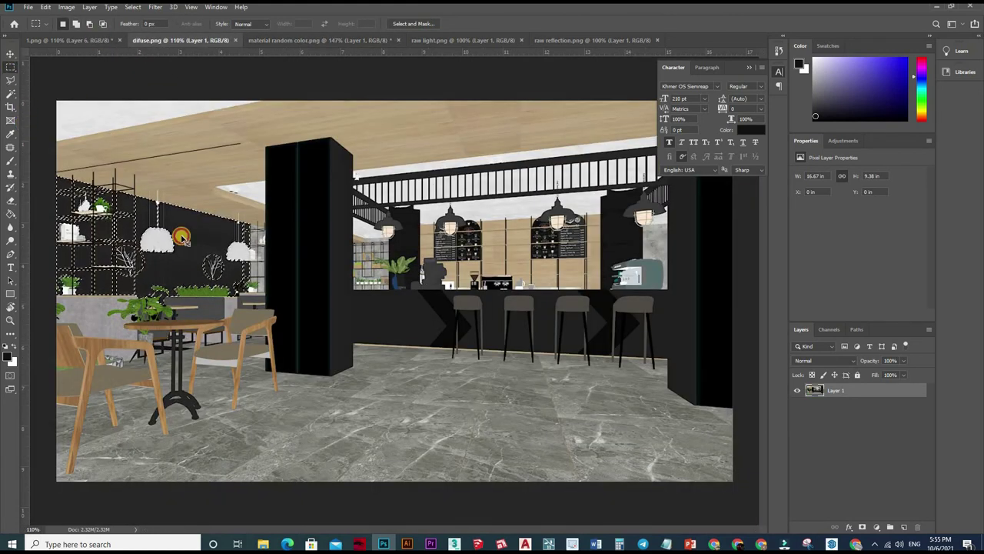
left_click_drag(115, 223, 106, 40)
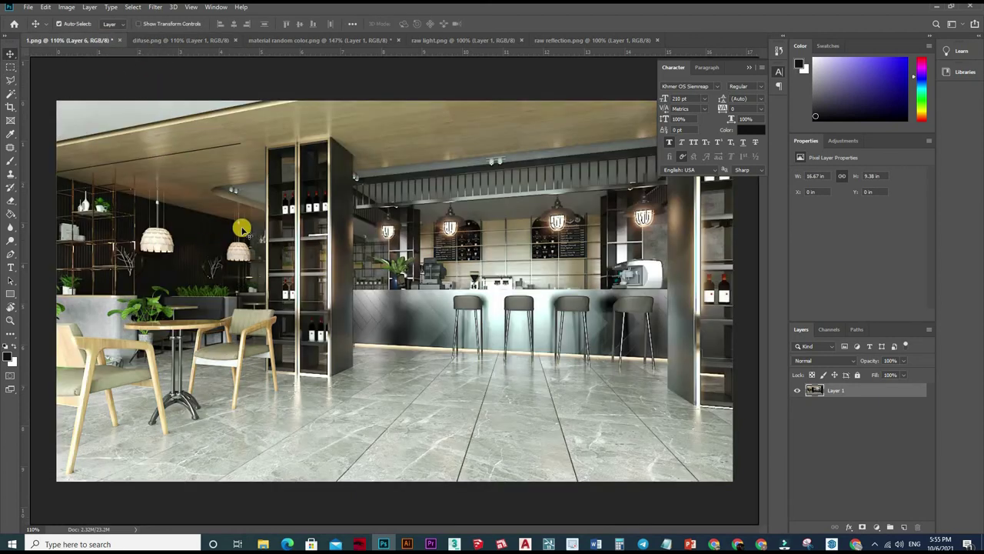
left_click_drag(106, 40, 346, 260)
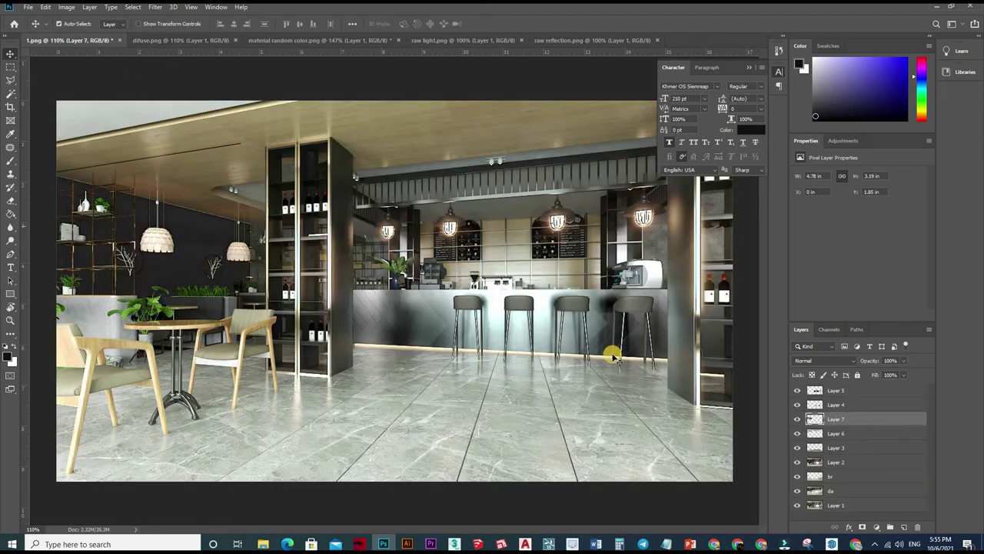
scroll(615, 355, "down", 2)
Blend Layer 7 in Screen mode at 20% opacity to subtly lighten the left wall.
left_click(809, 365)
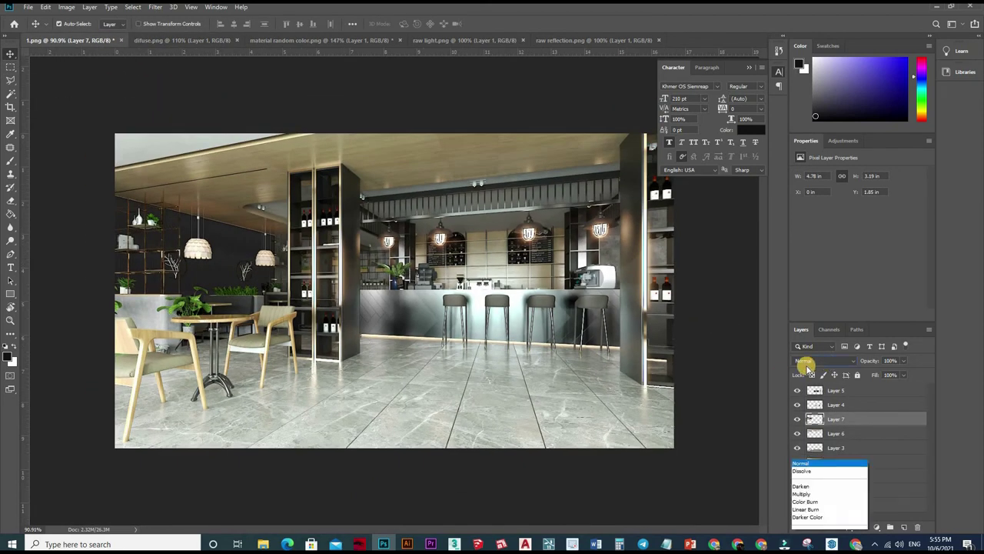
left_click(902, 360)
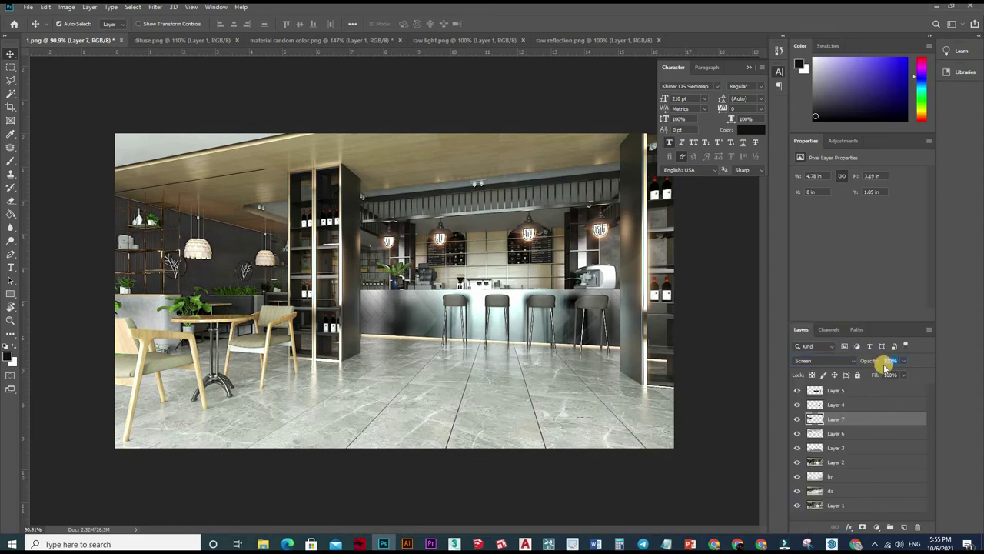
type("2")
key("Return")
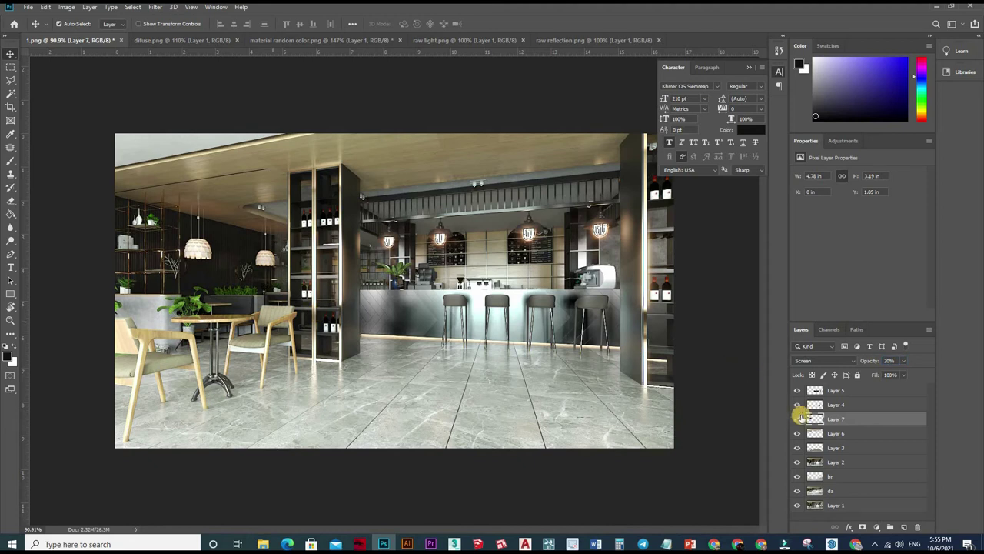
scroll(797, 419, "up", 2)
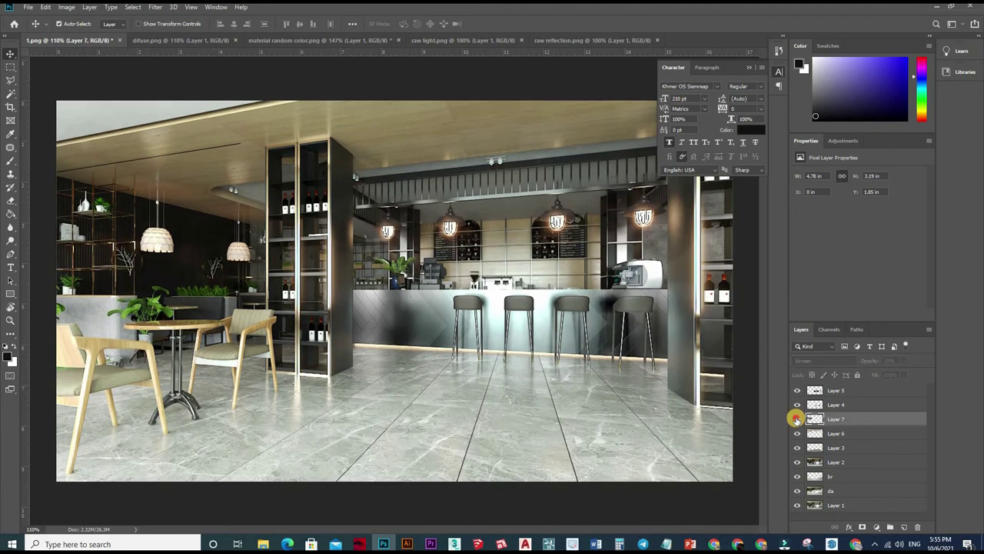
scroll(431, 346, "down", 4)
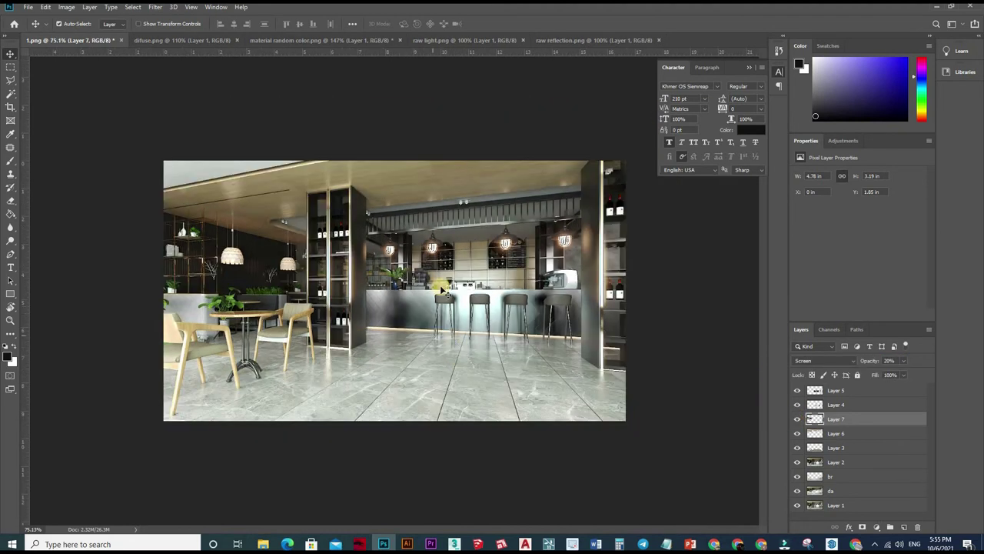
scroll(400, 127, "down", 4)
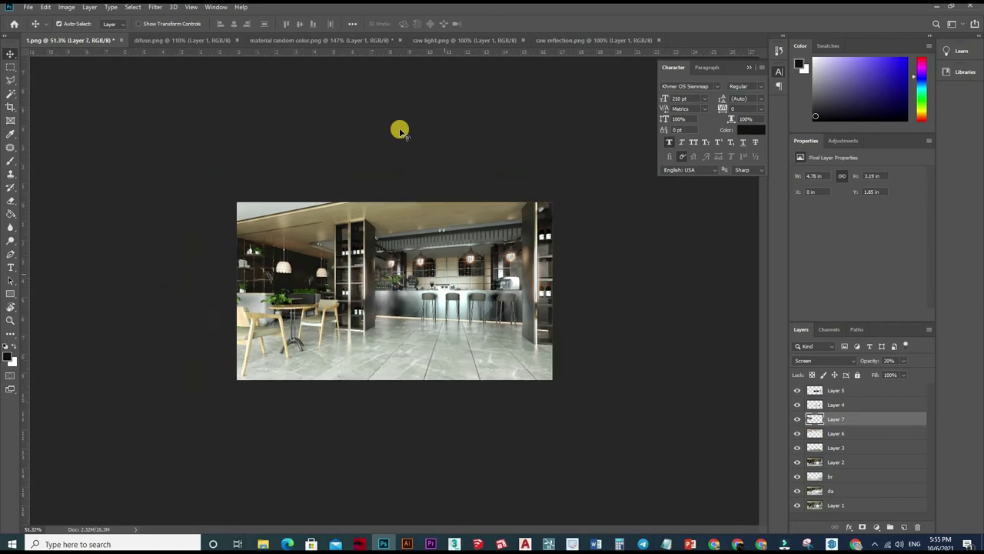
scroll(354, 166, "up", 2)
scroll(384, 108, "up", 2)
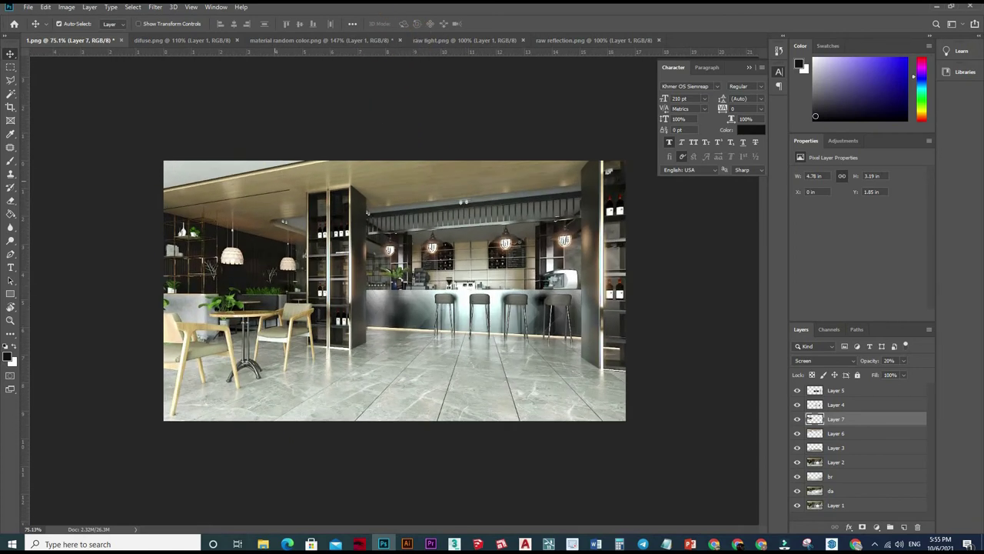
left_click(431, 40)
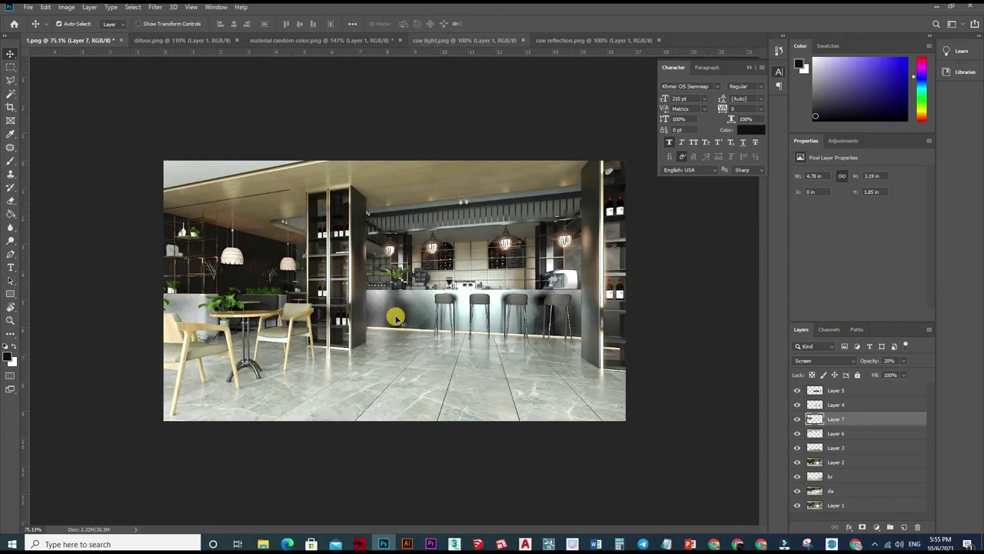
Drag the raw light render pass into the 1.png café composite as Layer 8.
key("ctrl+Tab")
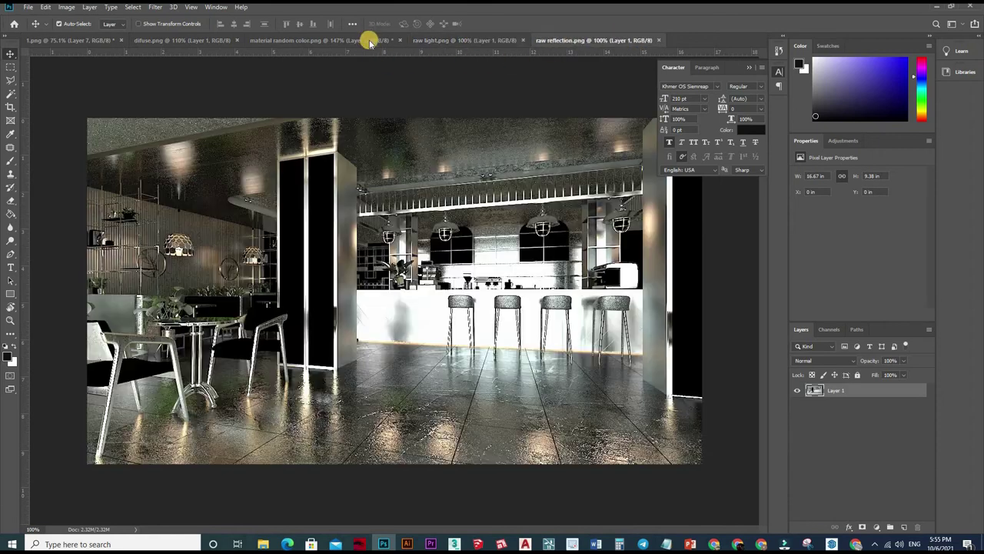
key("ctrl+shift+Tab")
key("ctrl+shift+Tab")
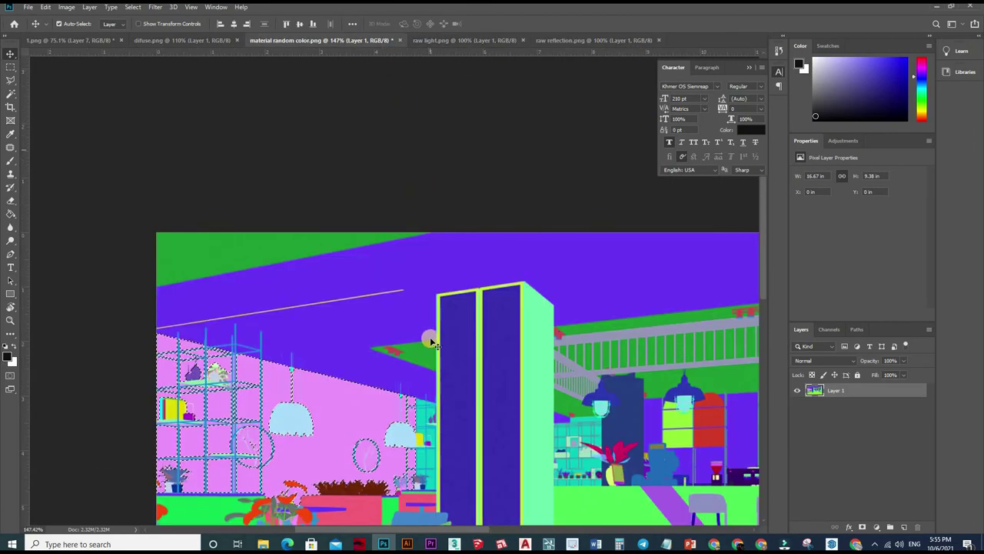
scroll(369, 171, "down", 3)
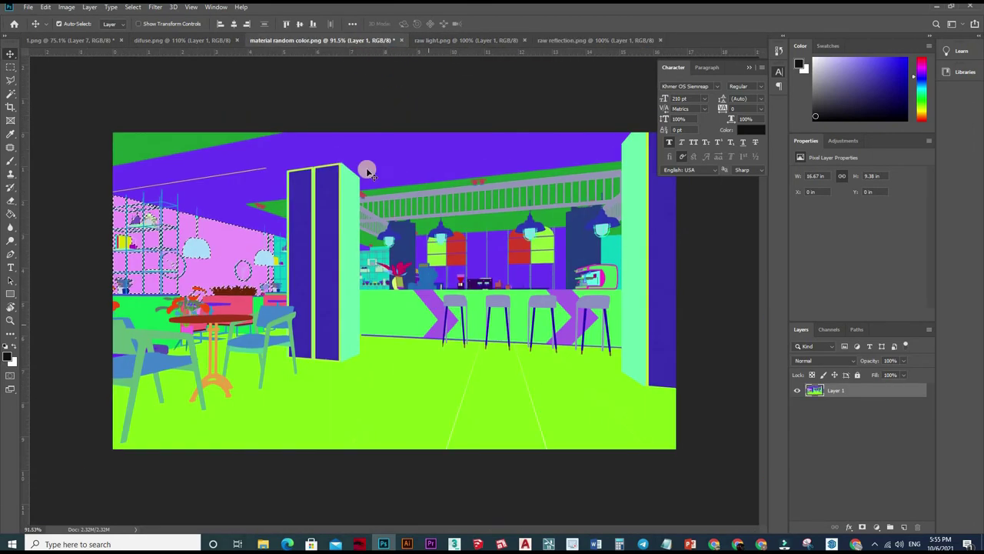
left_click(464, 40)
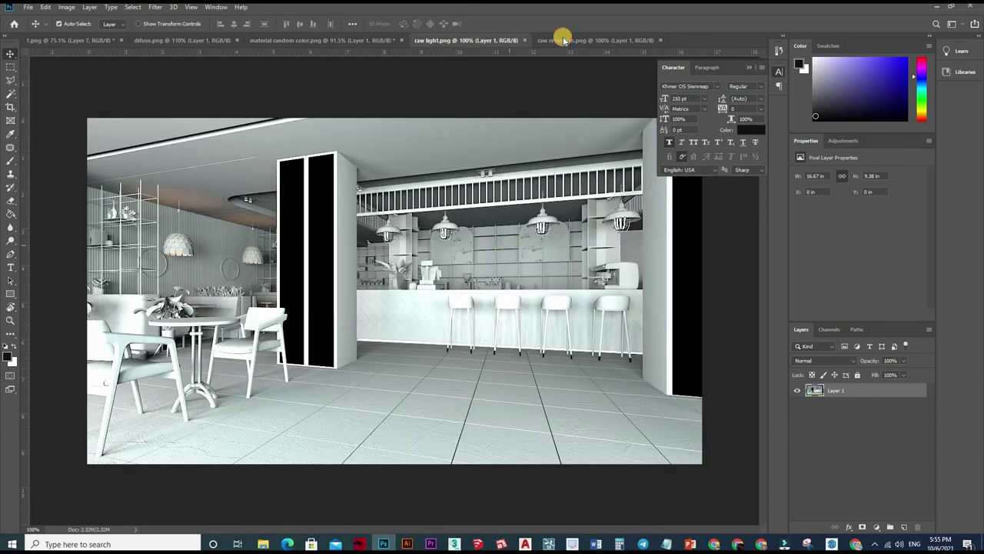
left_click(564, 40)
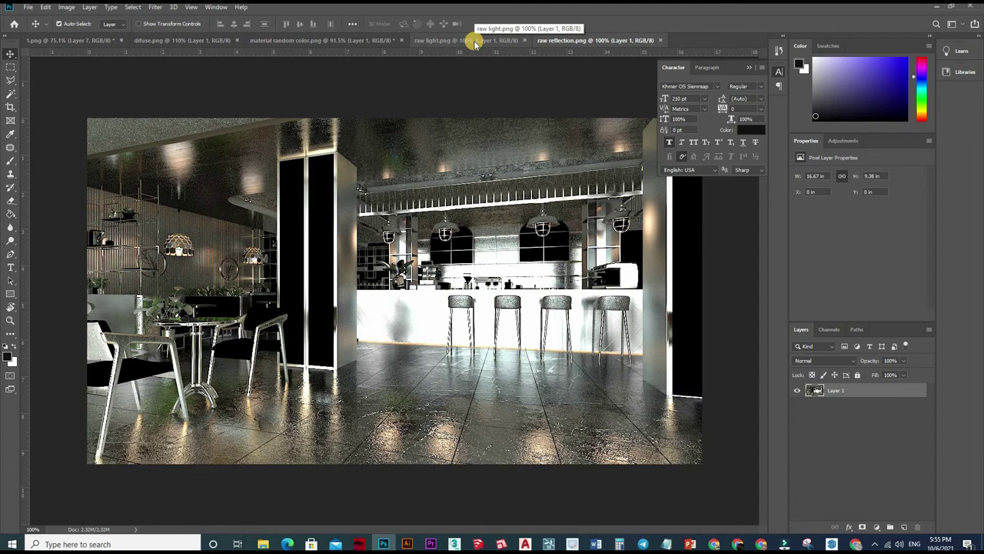
key("ctrl+shift+Tab")
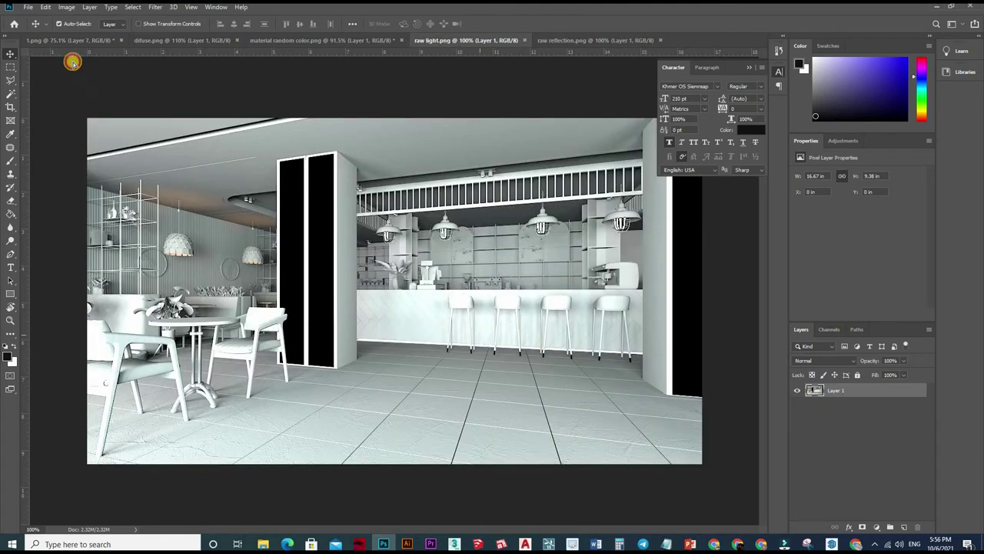
left_click_drag(170, 171, 75, 38)
key("ctrl+shift+Tab")
key("ctrl+shift+Tab")
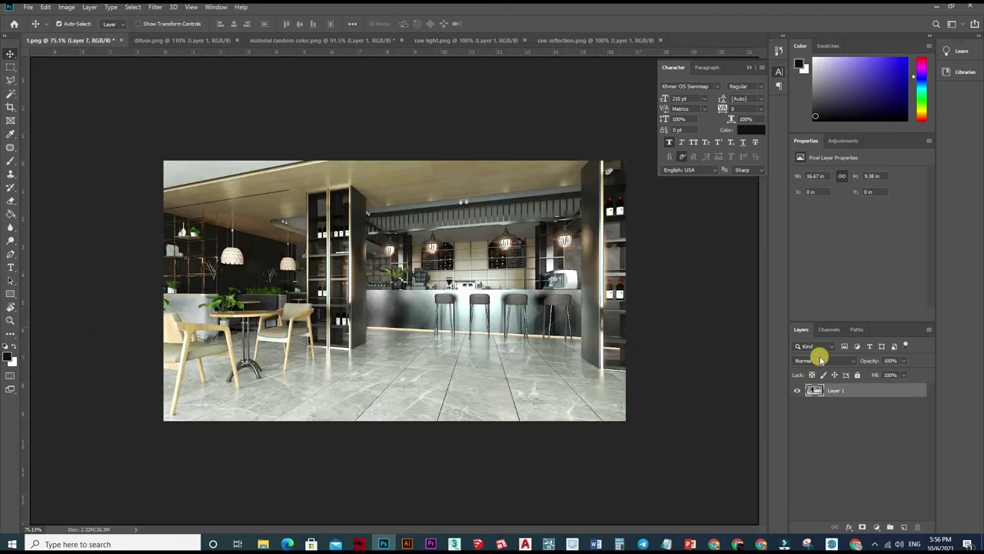
key("ctrl+shift+Tab")
Blend Layer 8 as Soft Light at 10% opacity, toggling it to compare.
left_click(815, 360)
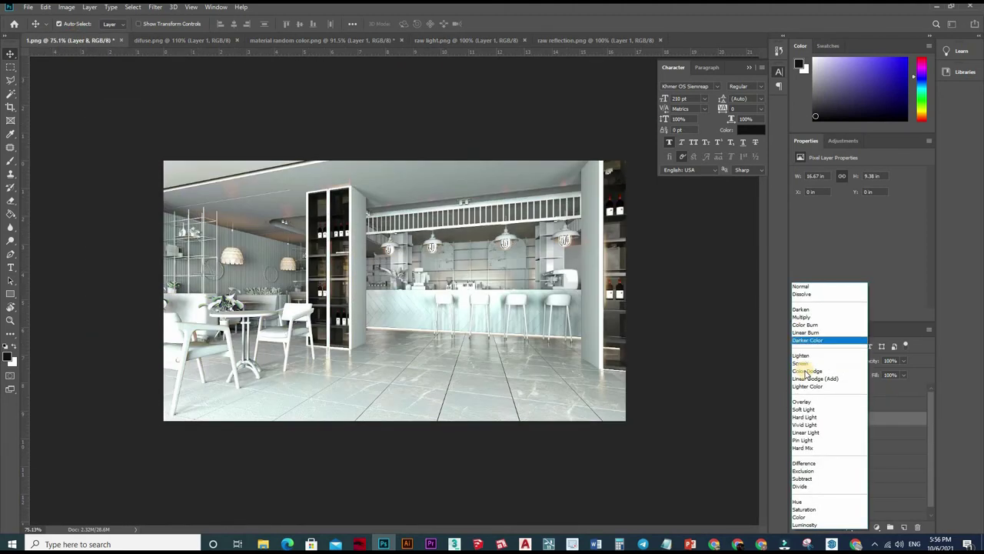
left_click(797, 416)
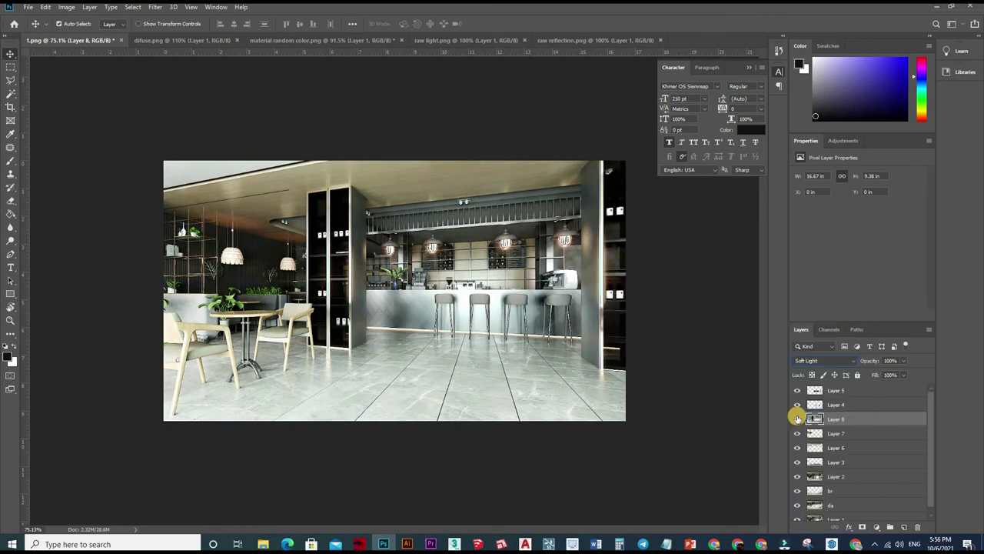
left_click(797, 416)
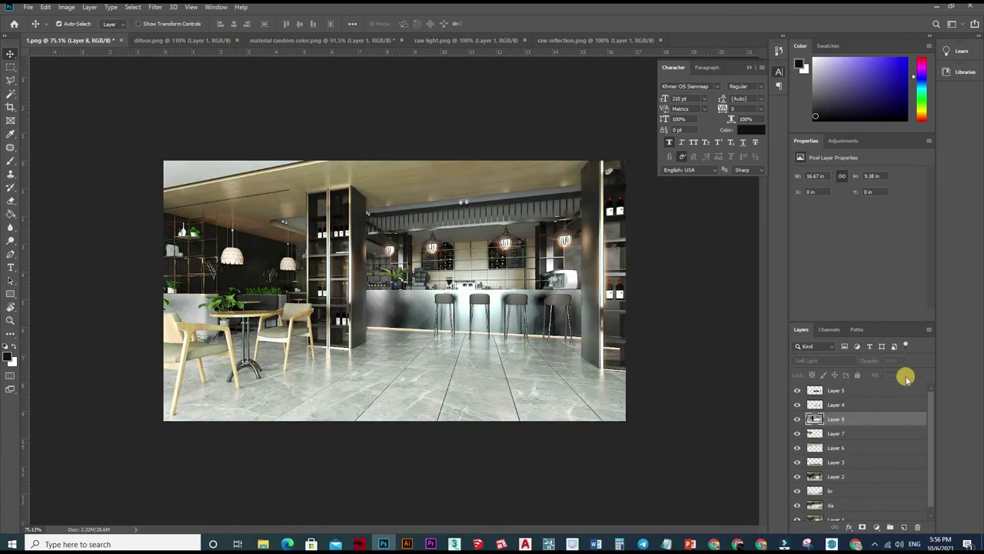
left_click(886, 360)
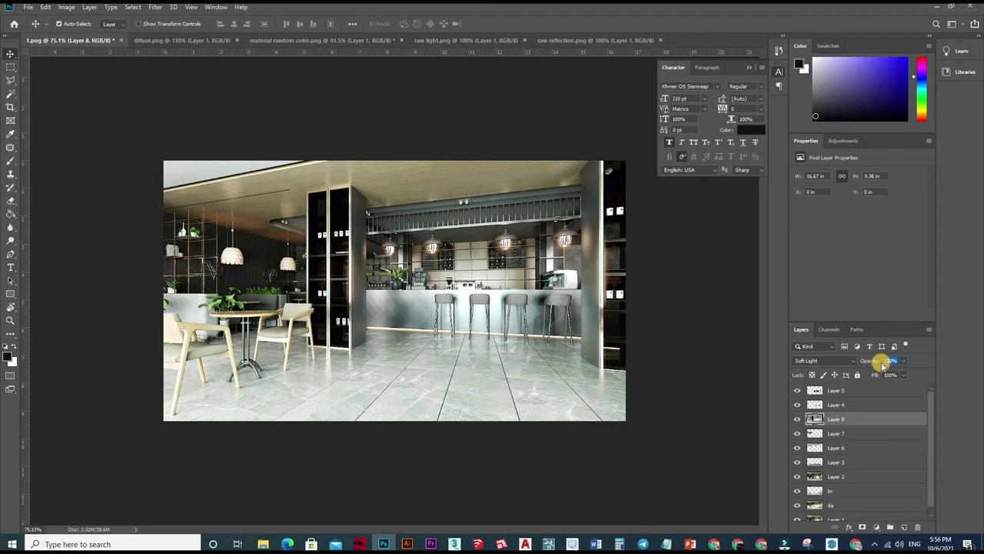
type("1")
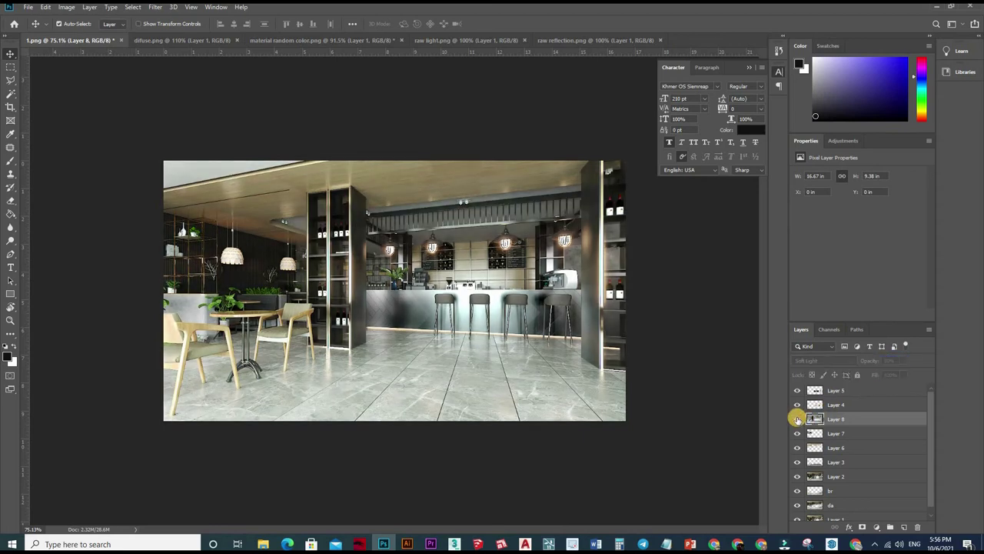
left_click(797, 418)
left_click(797, 417)
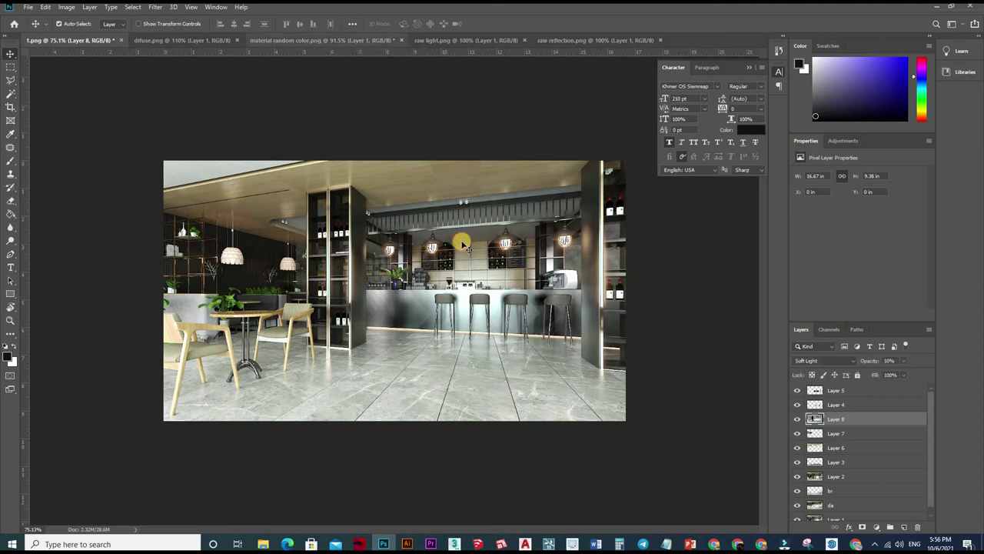
key("ctrl+shift+Tab")
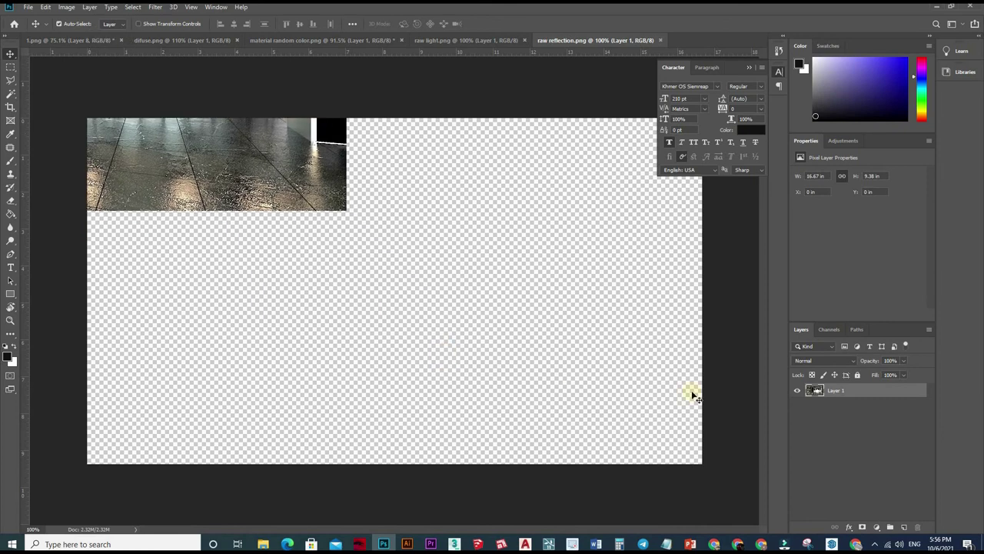
Bring the raw reflection pass in as Layer 9, blended Soft Light at 20% opacity.
key("ctrl+Tab")
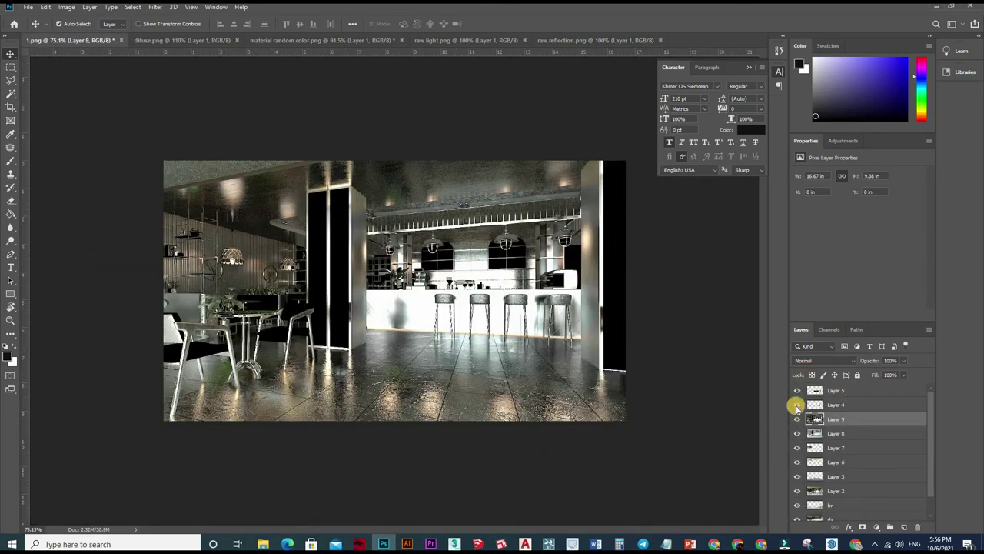
left_click(823, 360)
key("Down")
key("Return")
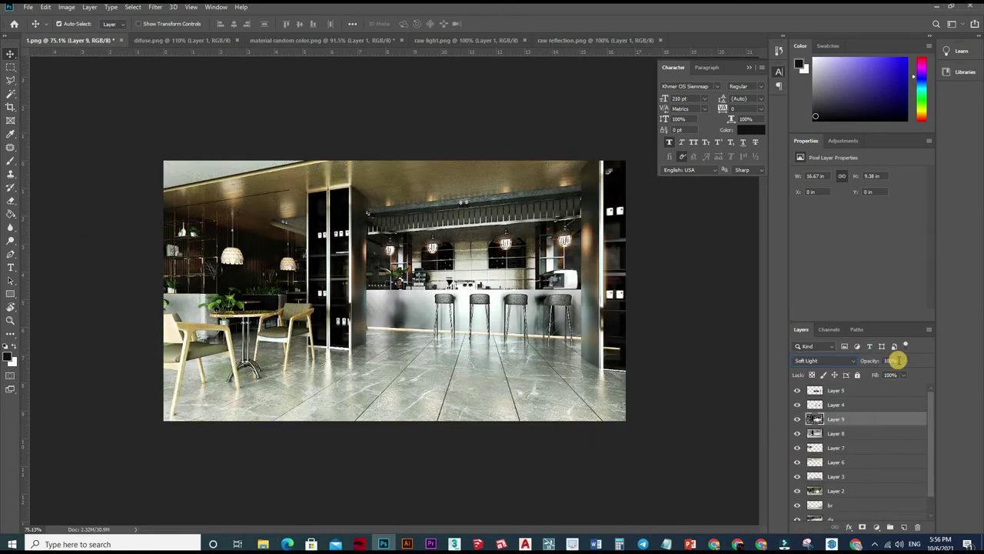
type("1")
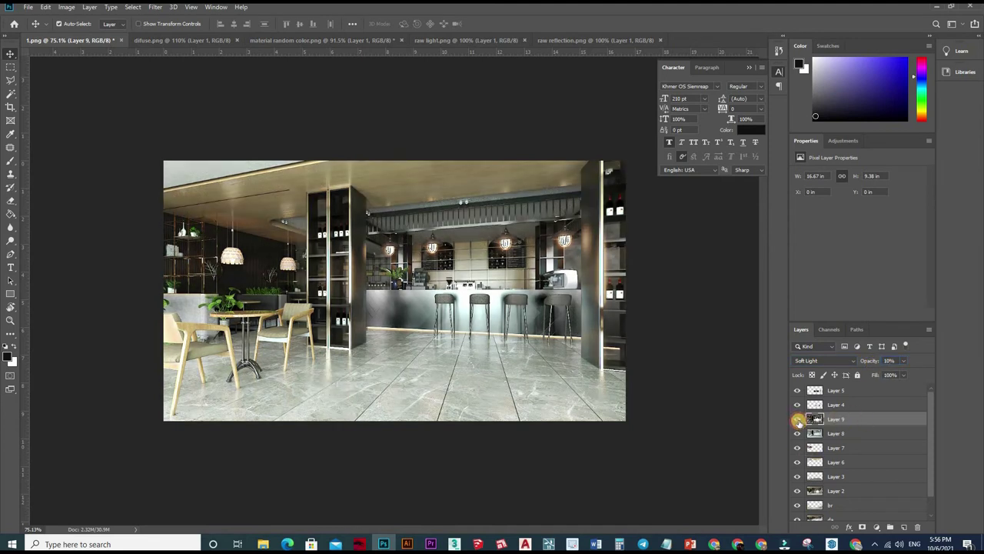
left_click(797, 419)
left_click(797, 419)
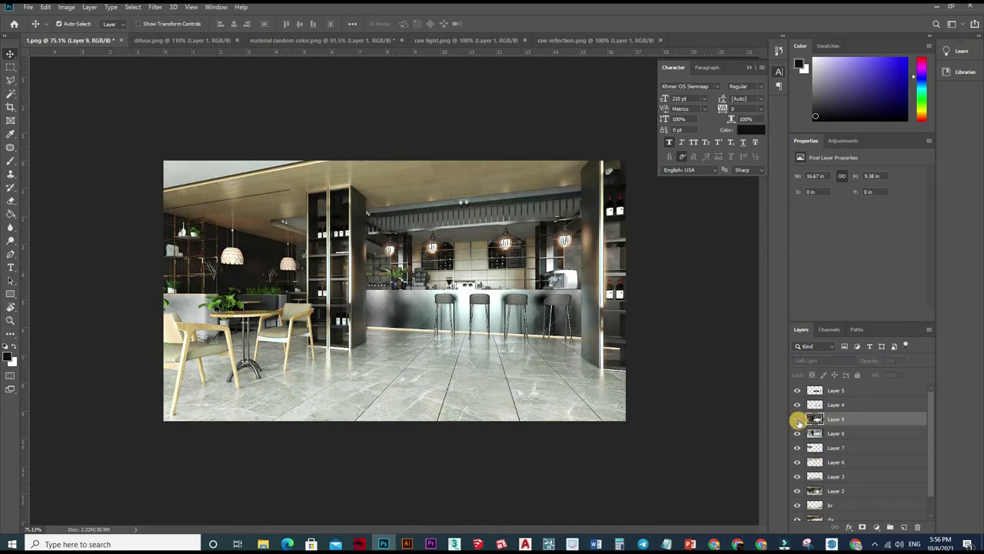
left_click(797, 419)
left_click(798, 419)
left_click(841, 422)
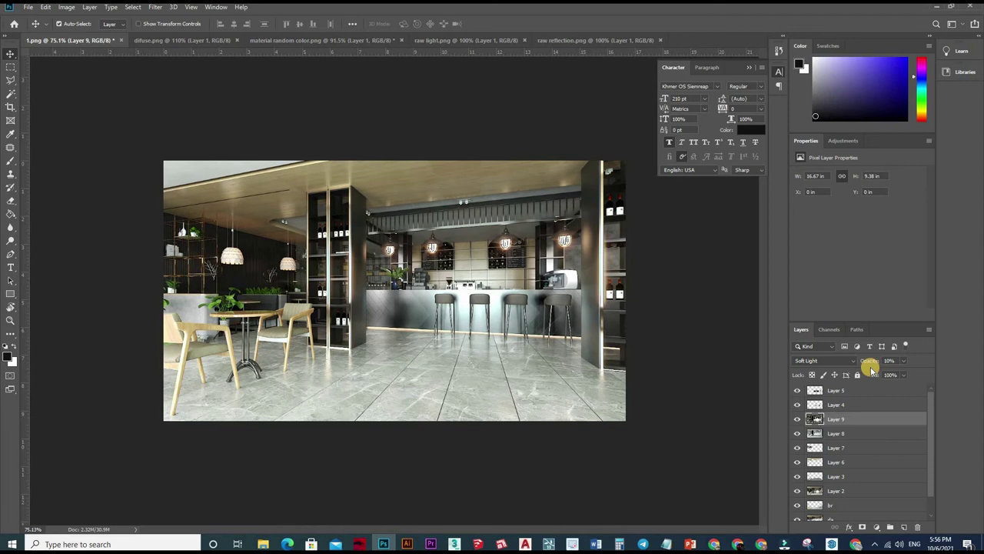
type("20")
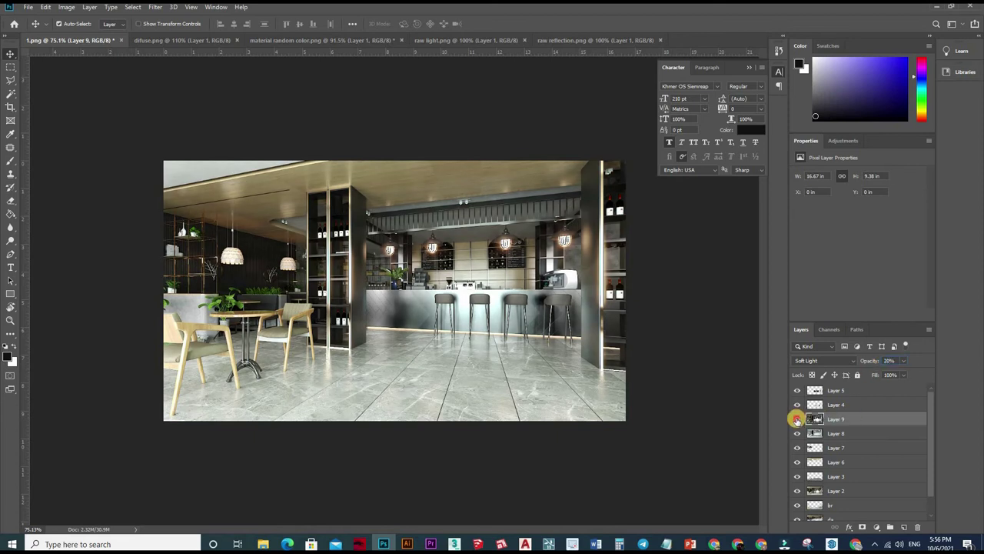
left_click(798, 420)
left_click(797, 420)
left_click(798, 419)
scroll(578, 370, "down", 2)
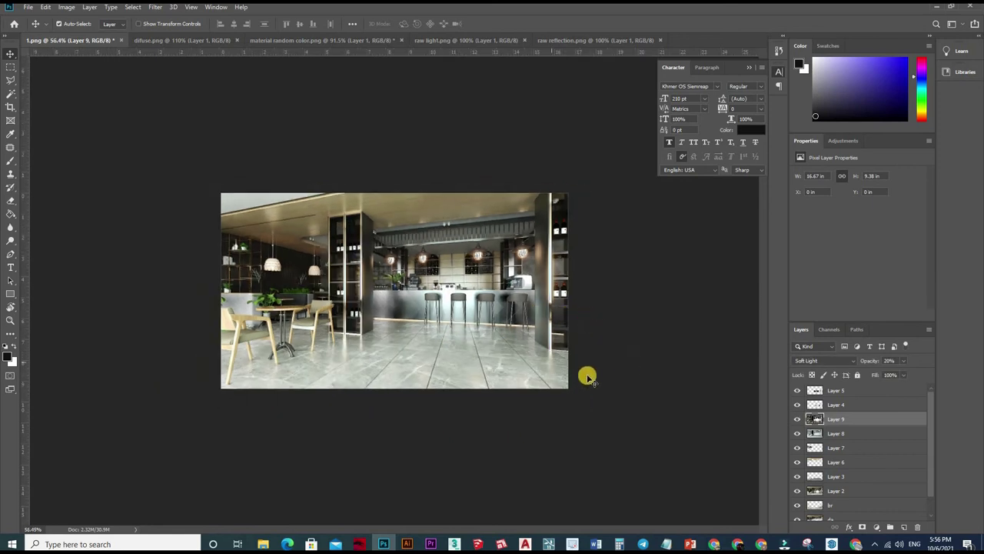
scroll(569, 361, "up", 3)
scroll(494, 361, "down", 1)
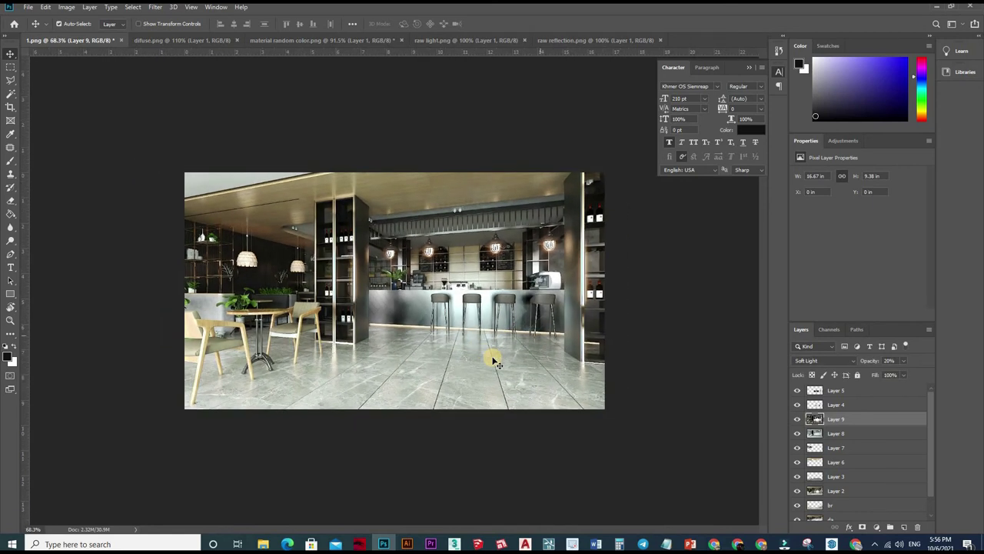
scroll(342, 347, "up", 2)
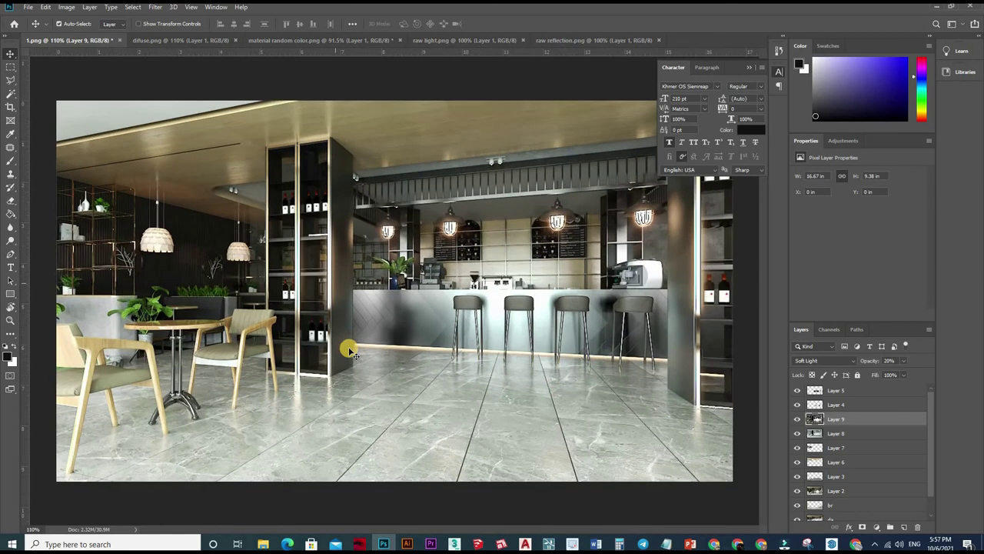
scroll(351, 354, "up", 2)
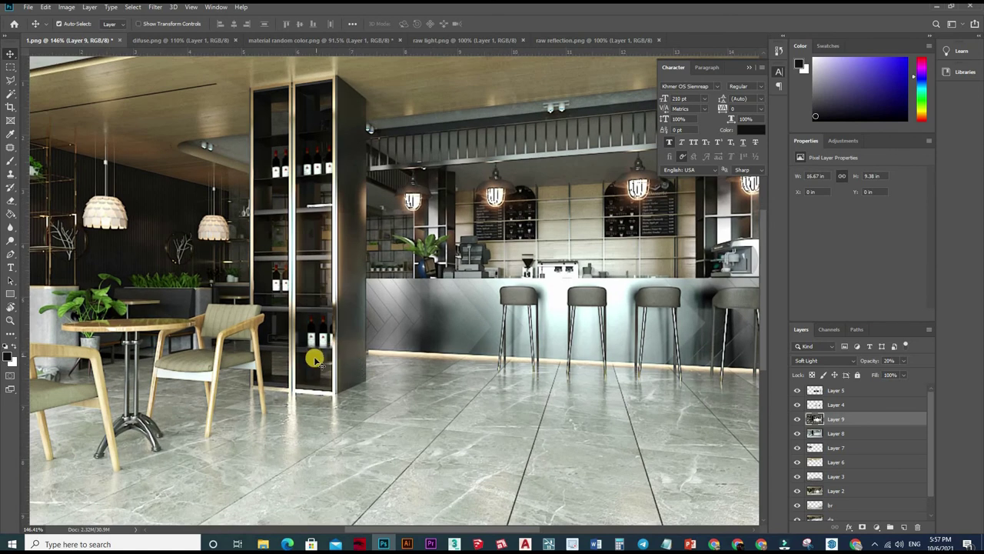
scroll(315, 360, "down", 2)
scroll(428, 373, "down", 3)
scroll(436, 343, "down", 1)
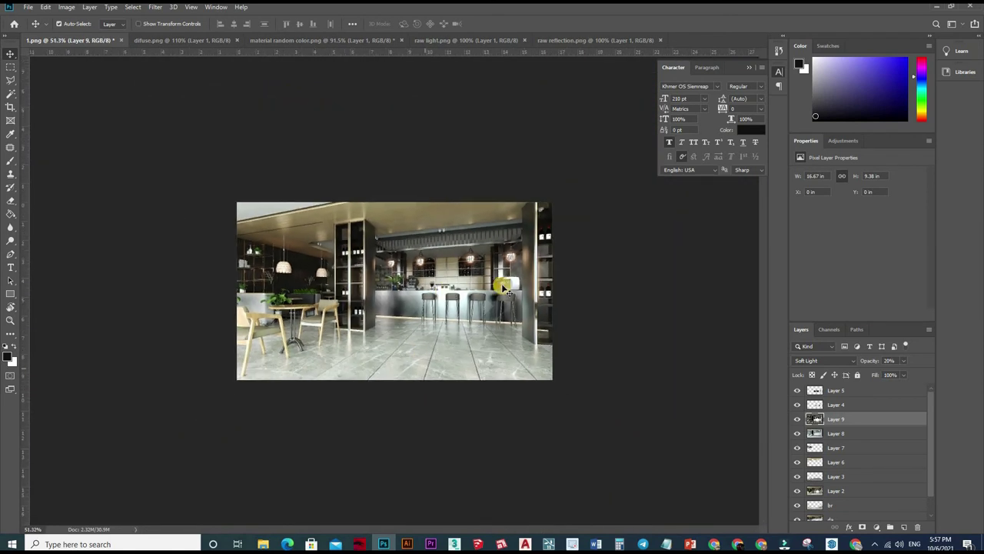
scroll(538, 300, "up", 1)
scroll(579, 334, "up", 2)
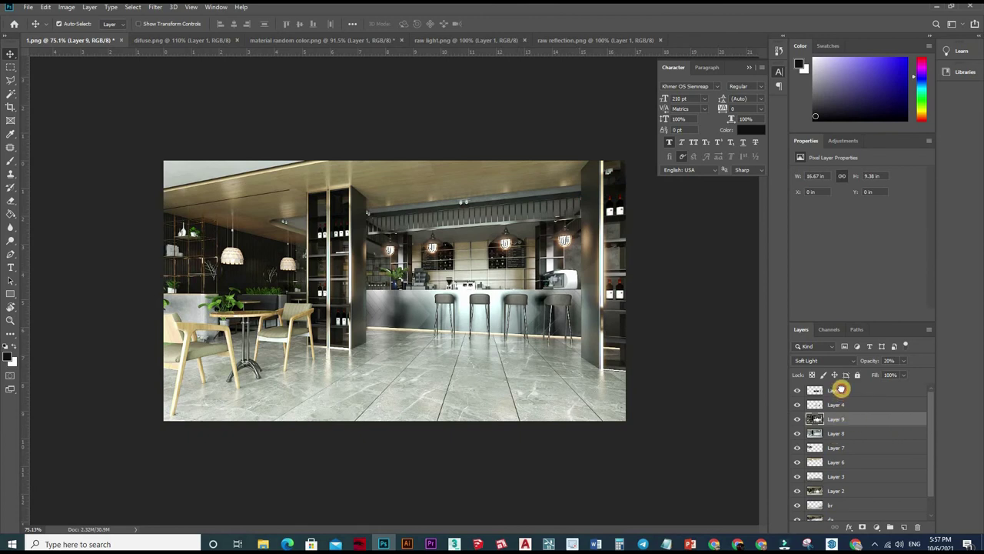
Save the composite as 1.psb in Large Document Format, then stamp visible layers into Layer 10.
left_click_drag(843, 390, 843, 388)
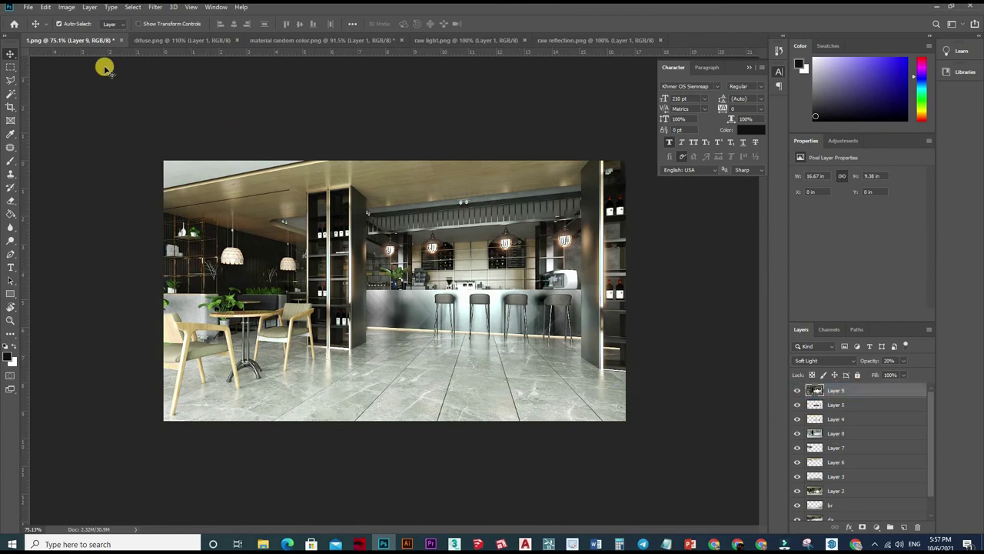
left_click(27, 7)
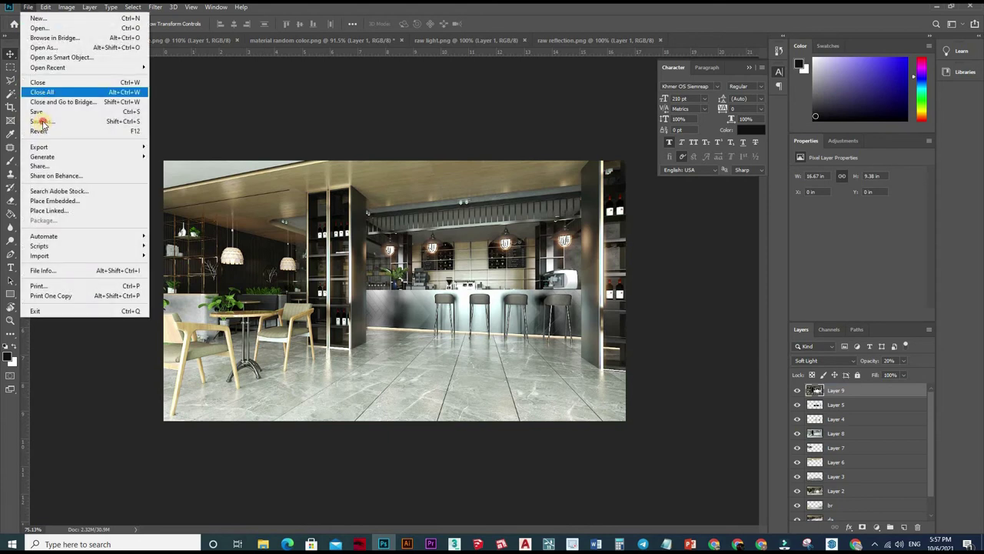
left_click(42, 123)
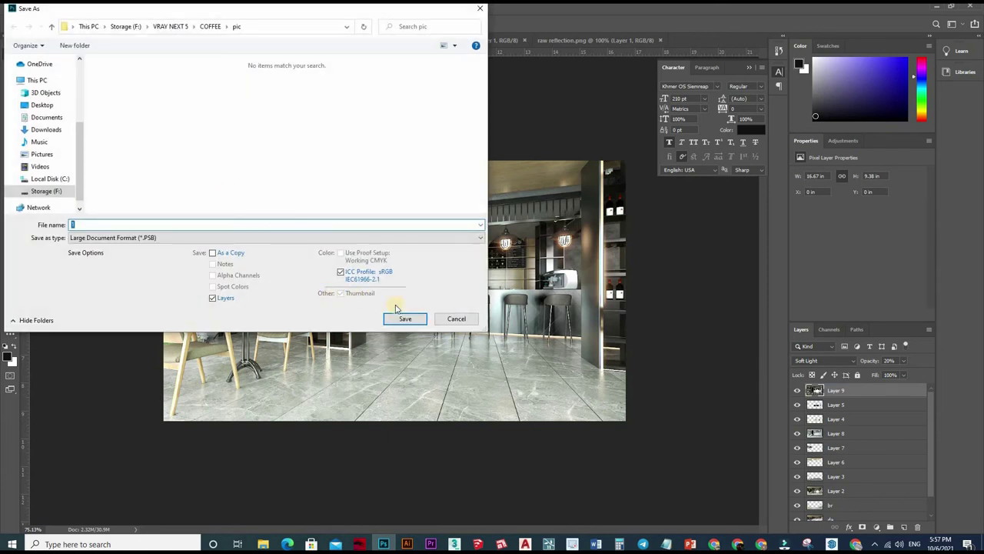
left_click(410, 320)
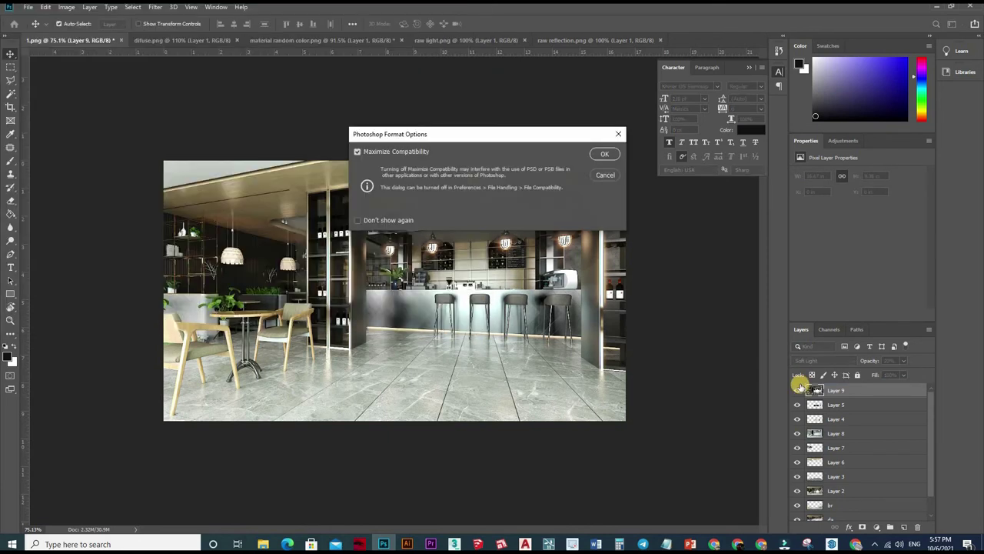
key("Return")
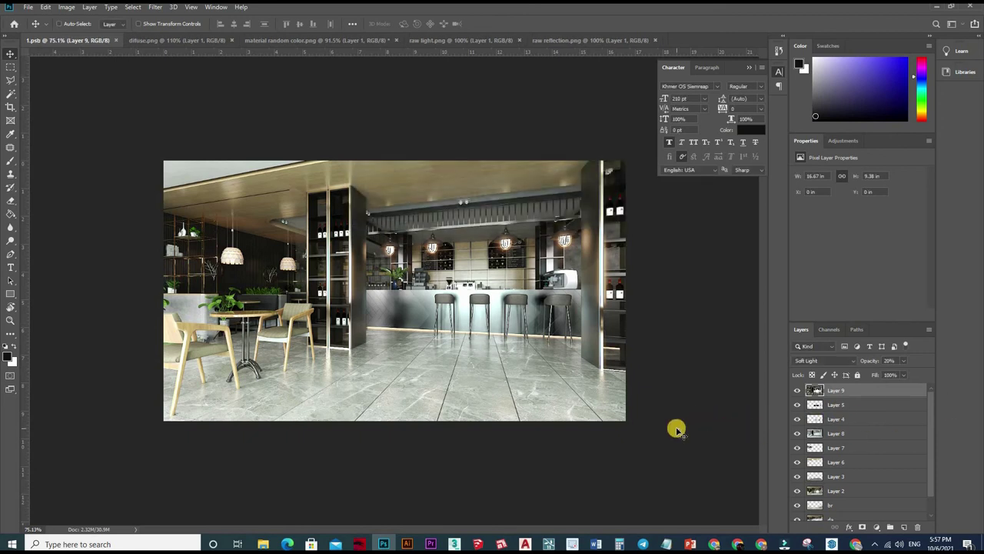
key("ctrl+shift+alt+e")
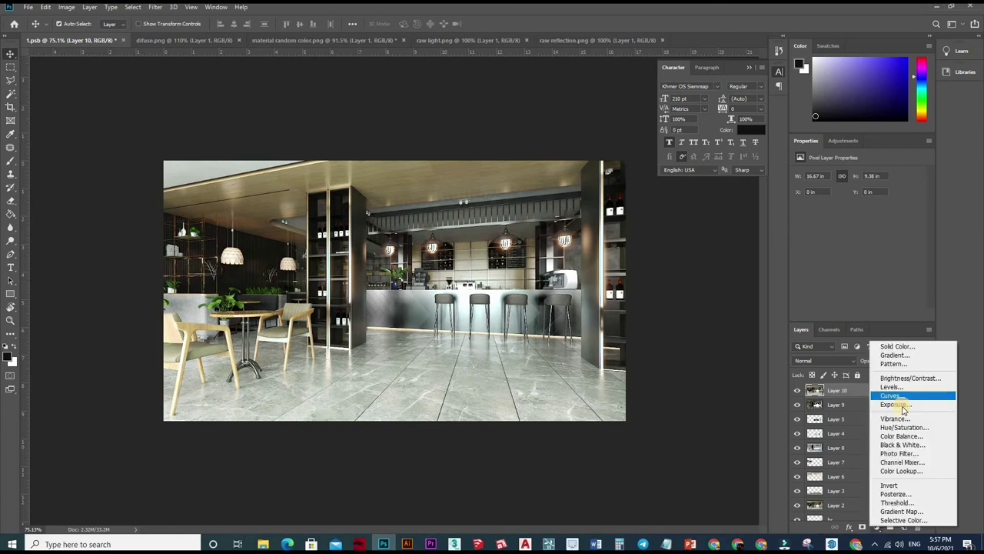
Add a Hue/Saturation adjustment layer with Lightness at -100.
left_click(904, 427)
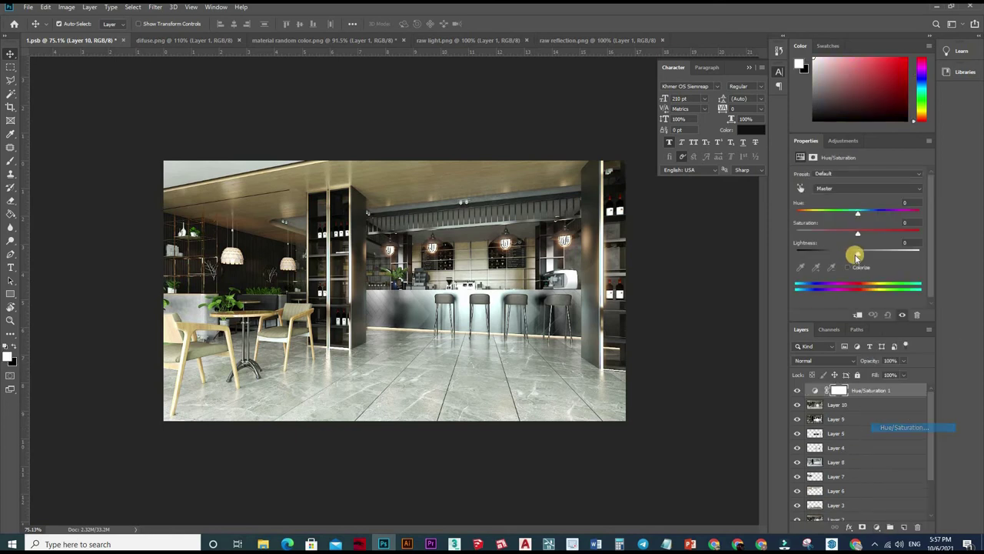
left_click_drag(858, 254, 800, 252)
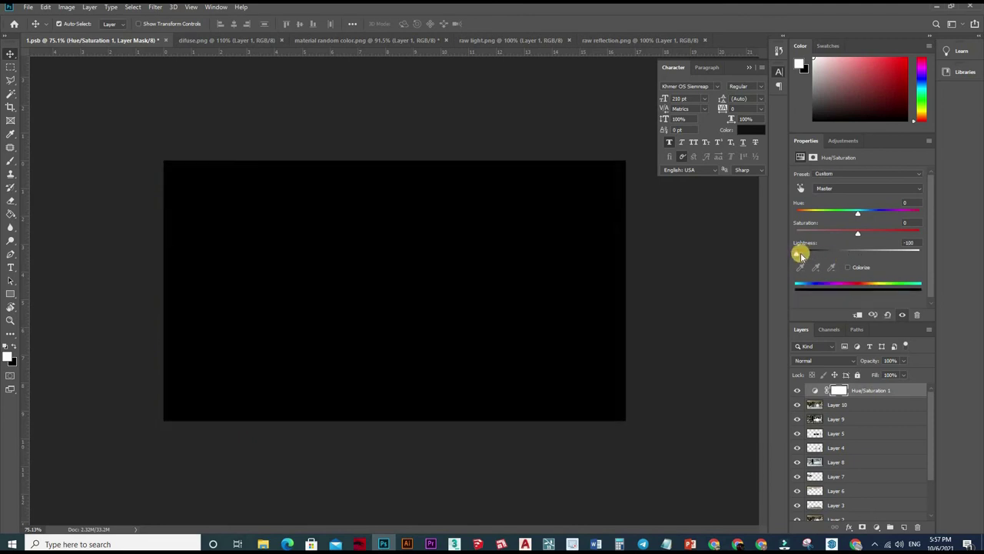
left_click_drag(867, 253, 858, 252)
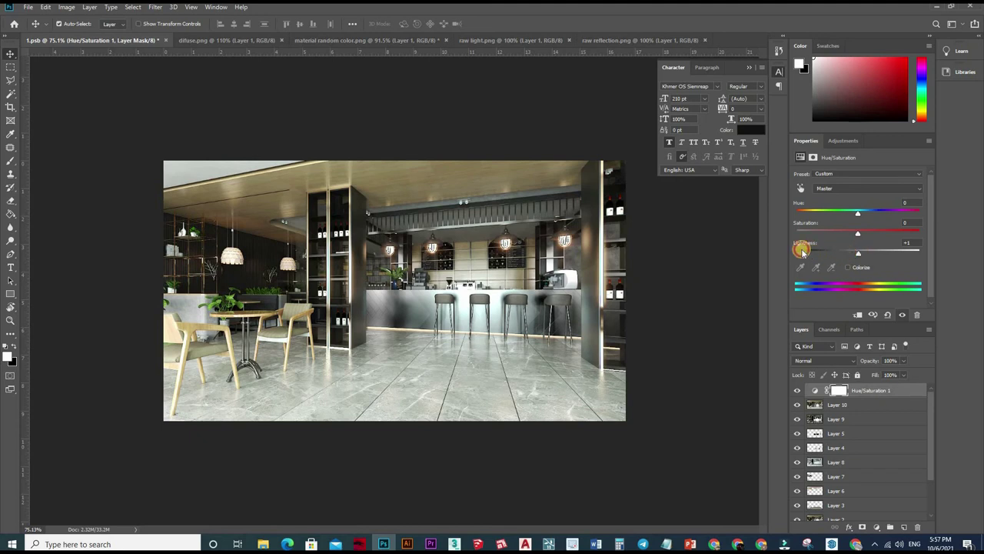
left_click_drag(802, 249, 780, 248)
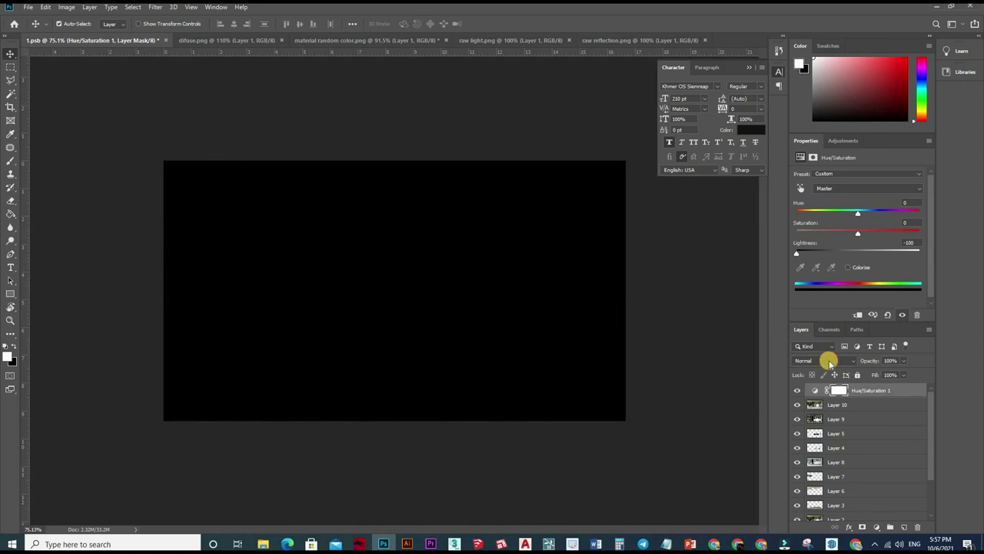
Blend the Hue/Saturation layer as Soft Light at 20% opacity, toggling it to compare.
left_click(808, 361)
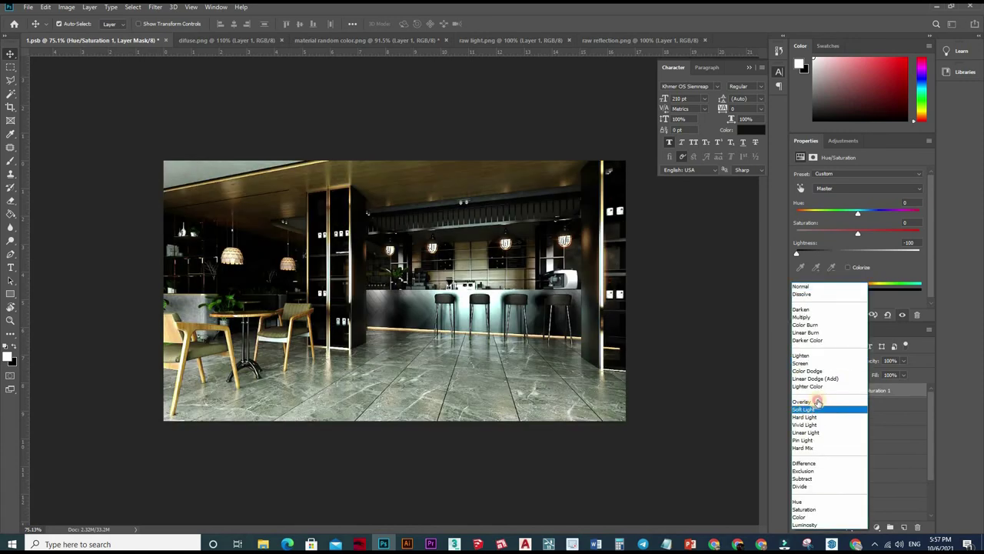
left_click(876, 359)
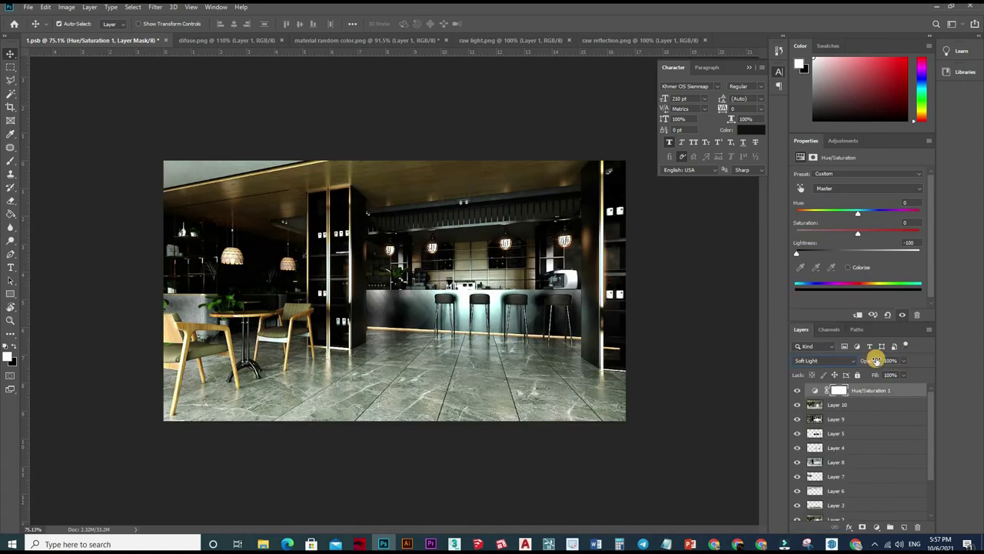
type("10")
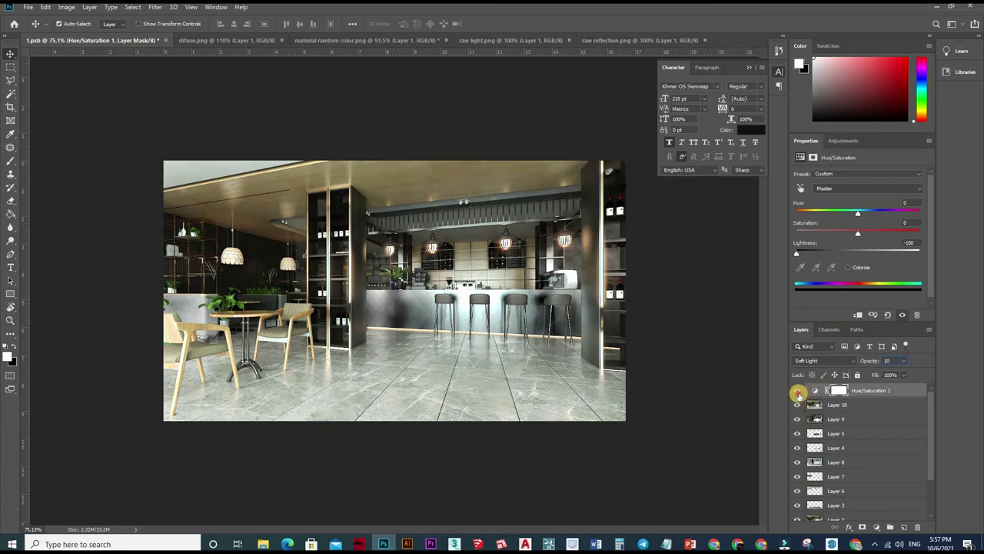
left_click(797, 392)
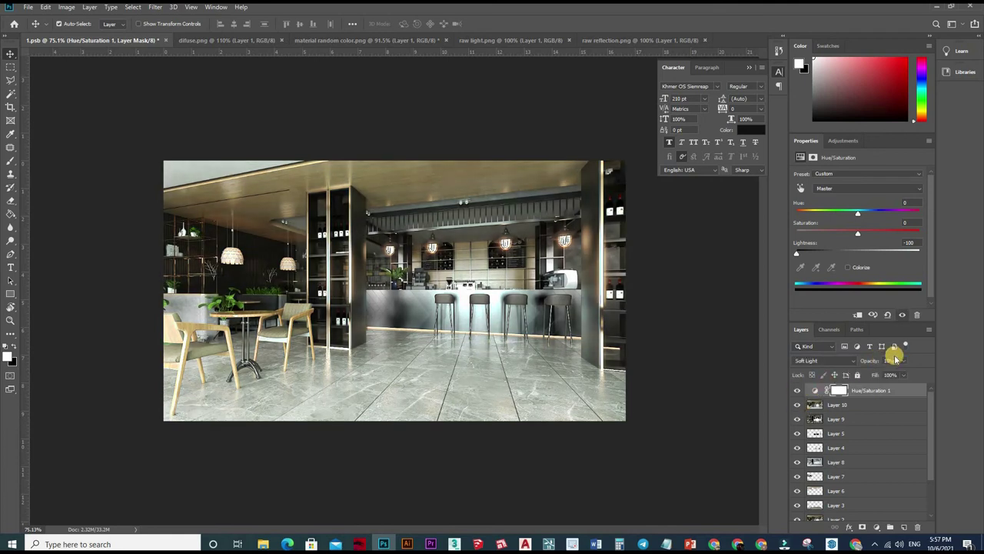
left_click(880, 359)
type("20")
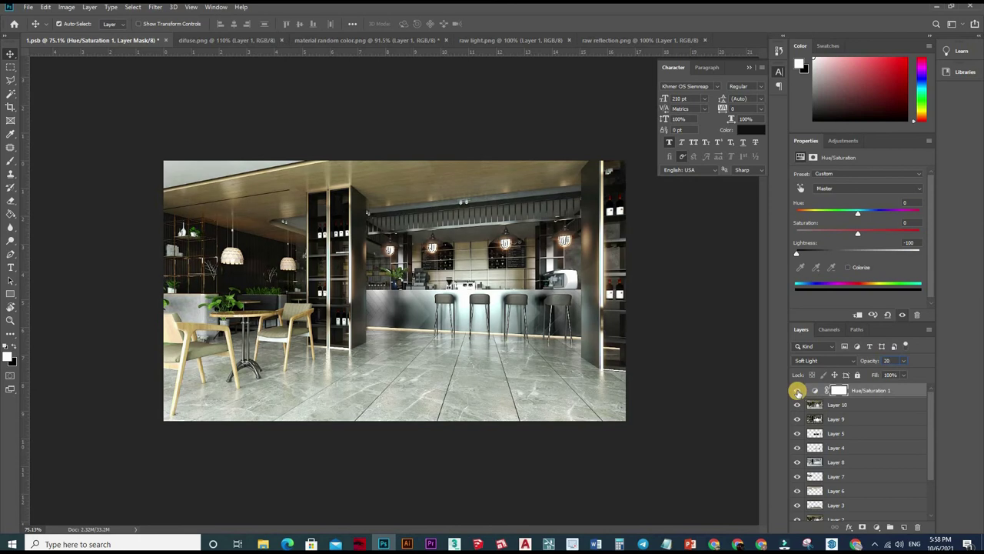
left_click(798, 390)
left_click(798, 390)
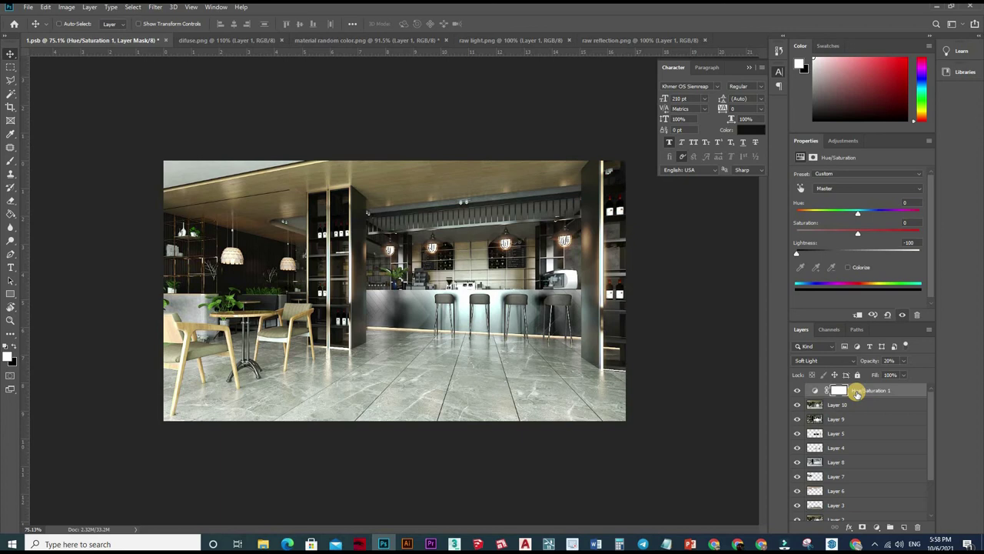
Stamp all visible layers into a merged Layer 11 above Hue/Saturation 1.
key("ctrl+shift+e")
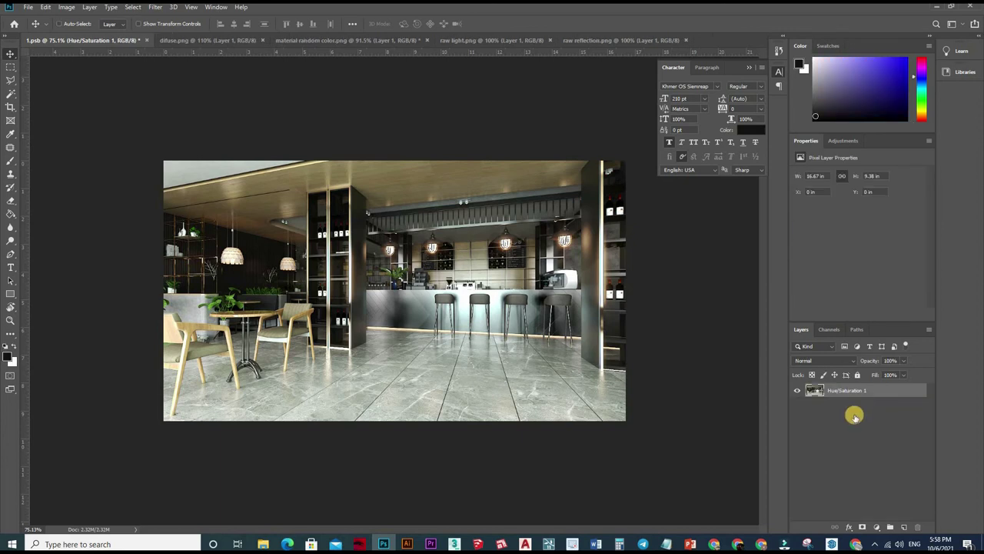
key("ctrl+z")
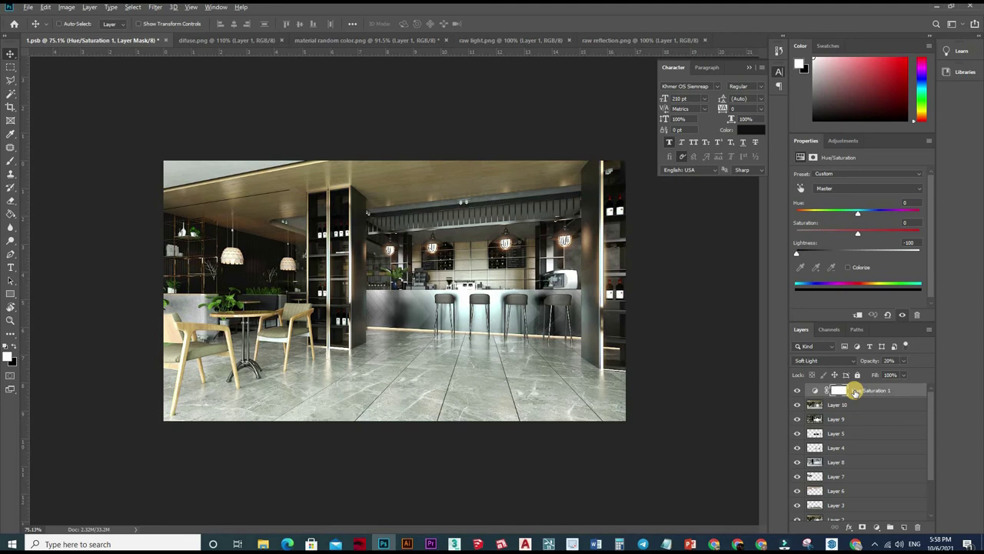
key("ctrl+shift+alt+e")
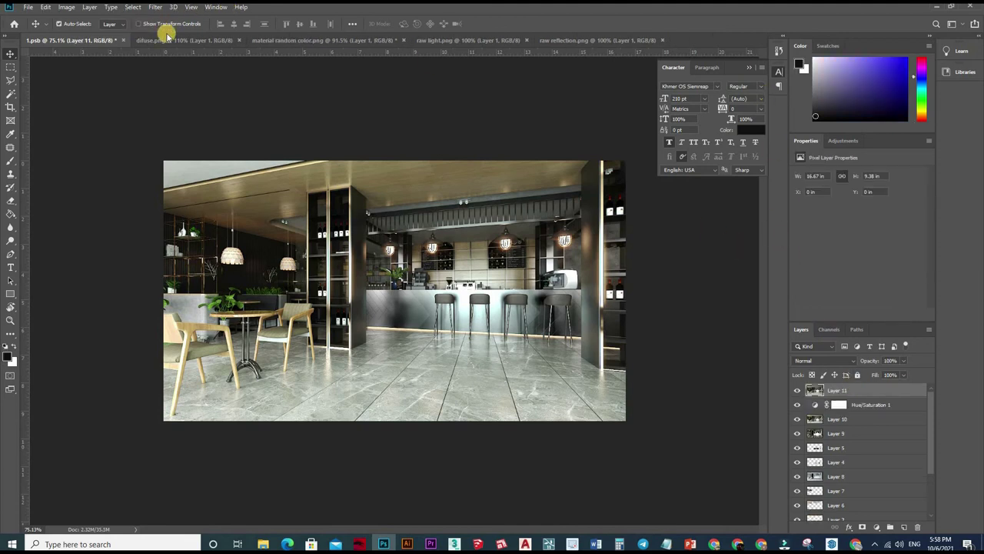
left_click(155, 8)
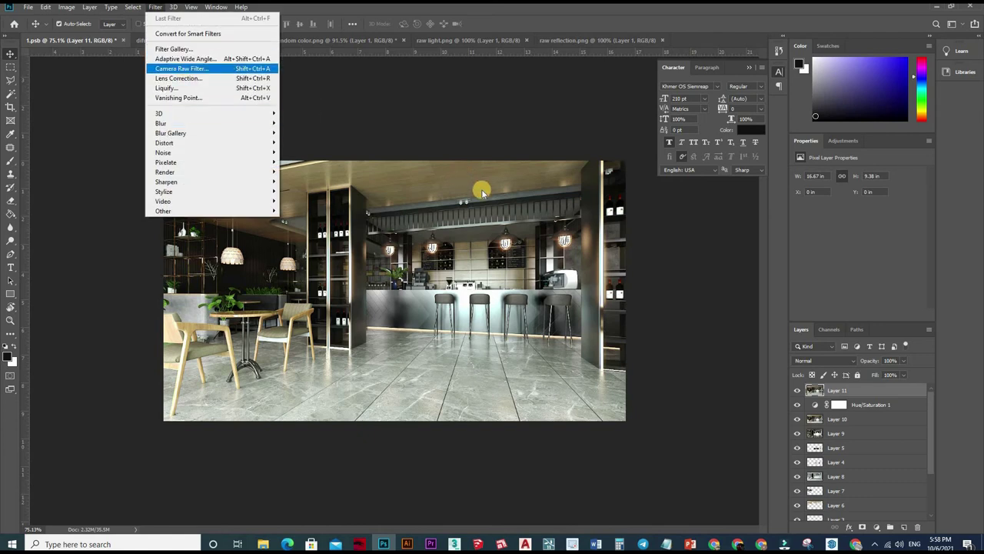
Run Camera Raw on Layer 11 with Highlights -90, Shadows +4 and Clarity +10.
left_click(183, 69)
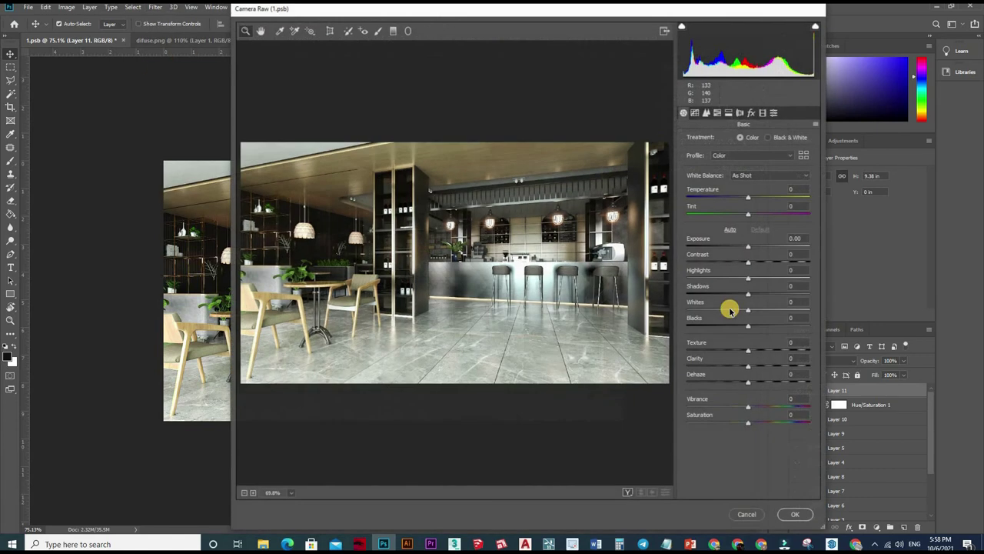
left_click(816, 28)
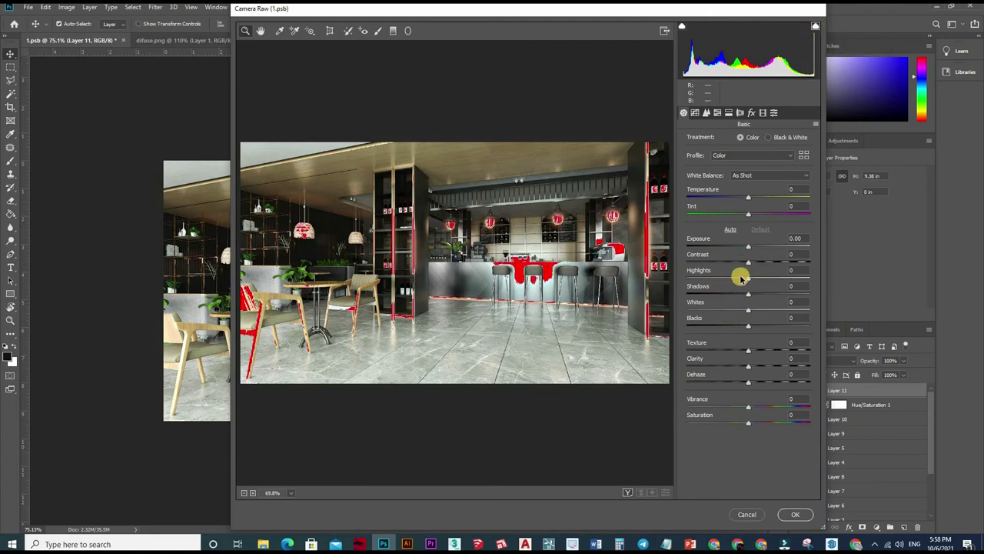
left_click_drag(712, 283, 674, 279)
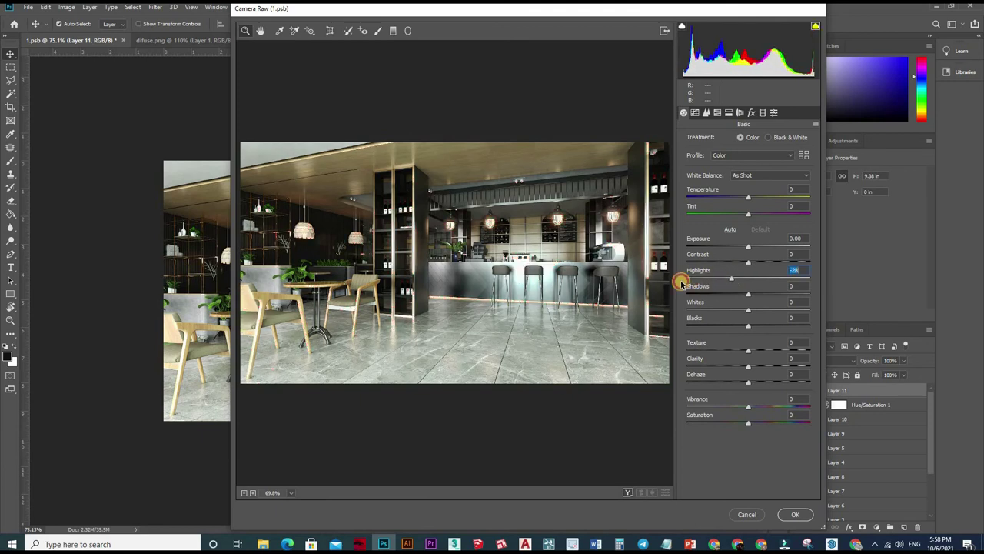
left_click_drag(701, 284, 697, 284)
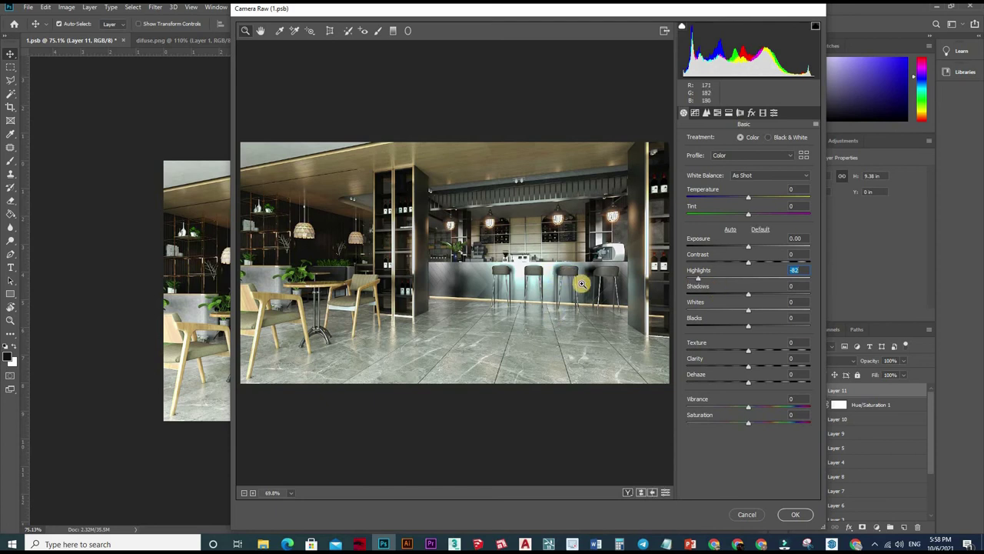
left_click_drag(584, 288, 562, 282)
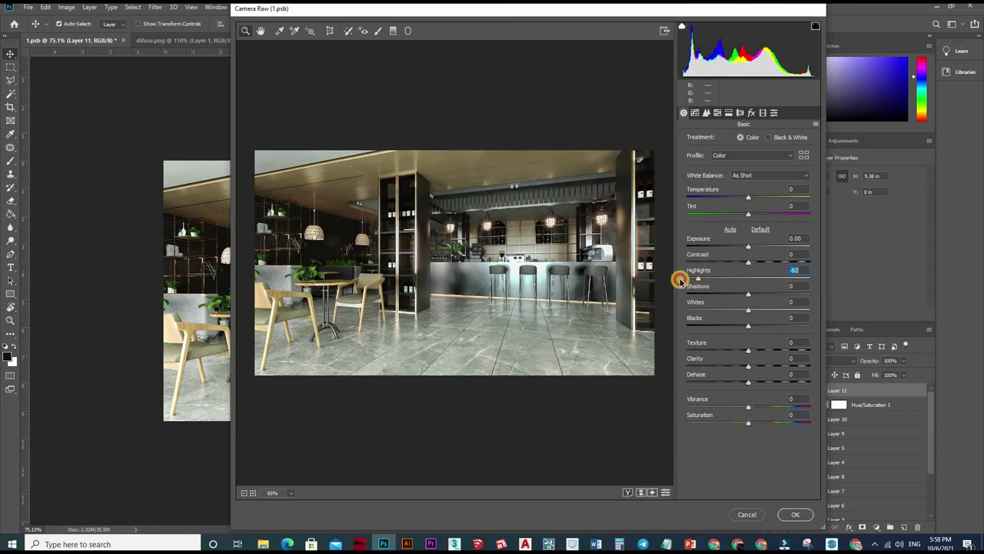
mouse_move(680, 281)
left_mouse_down()
mouse_move(747, 299)
mouse_move(754, 292)
mouse_move(742, 370)
left_mouse_up()
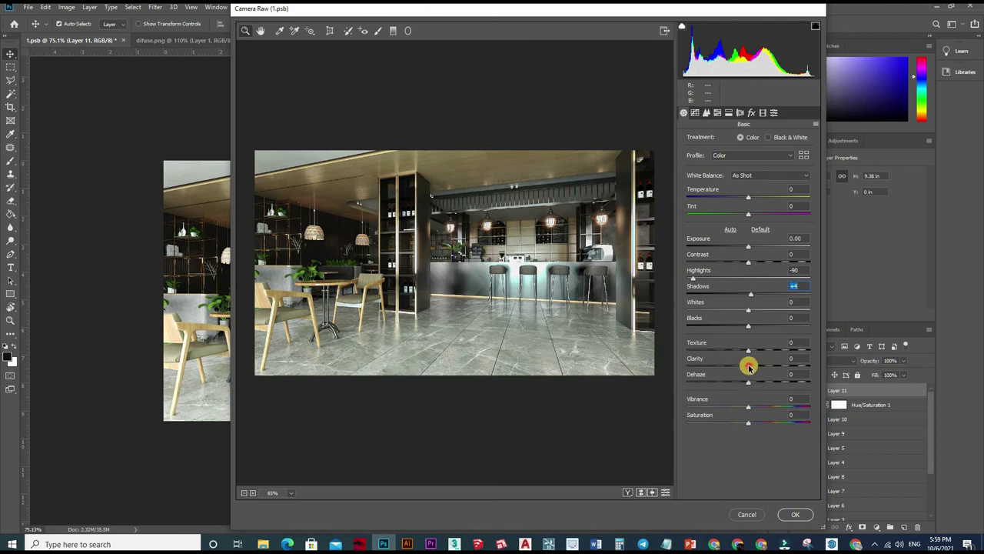
left_click(760, 365)
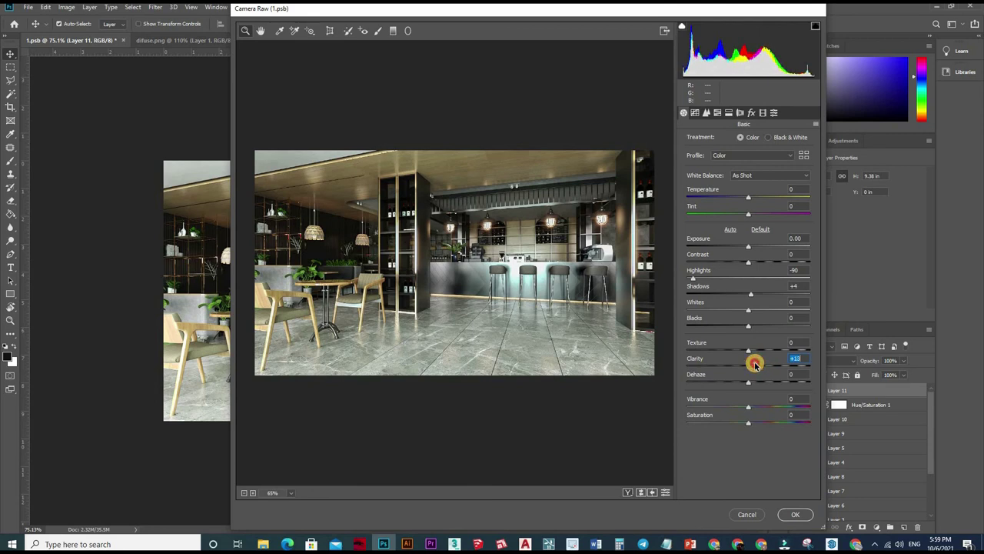
key("Down")
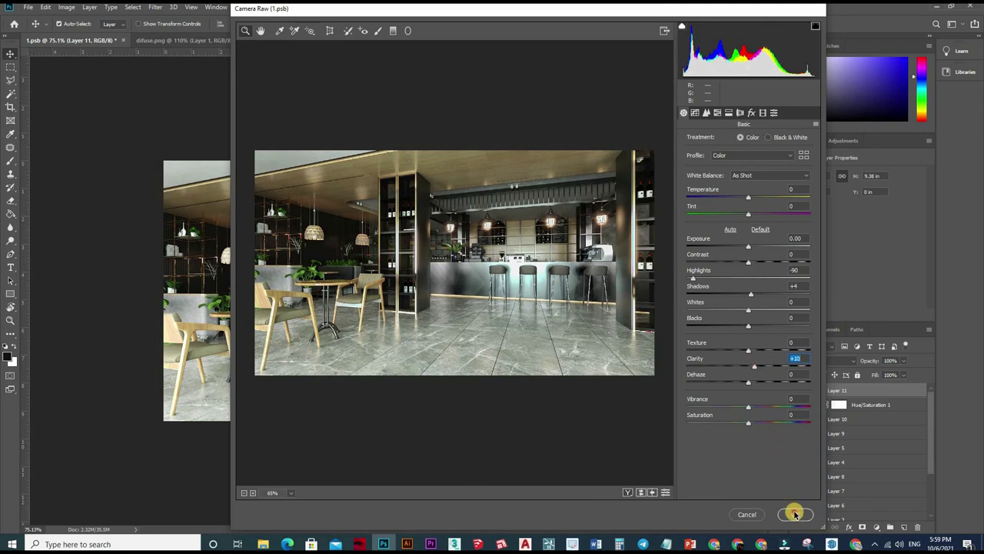
left_click(795, 513)
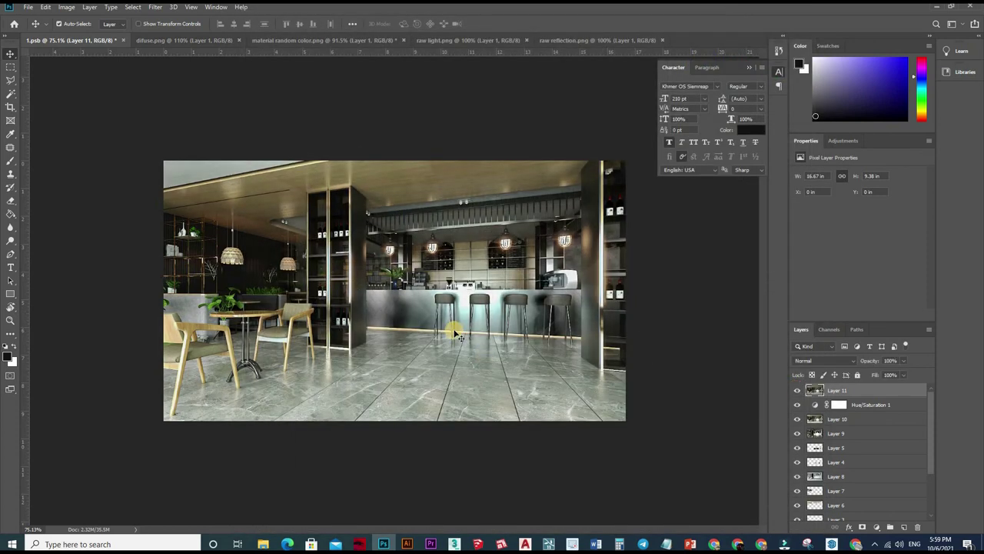
scroll(477, 310, "down", 2)
scroll(584, 305, "down", 1)
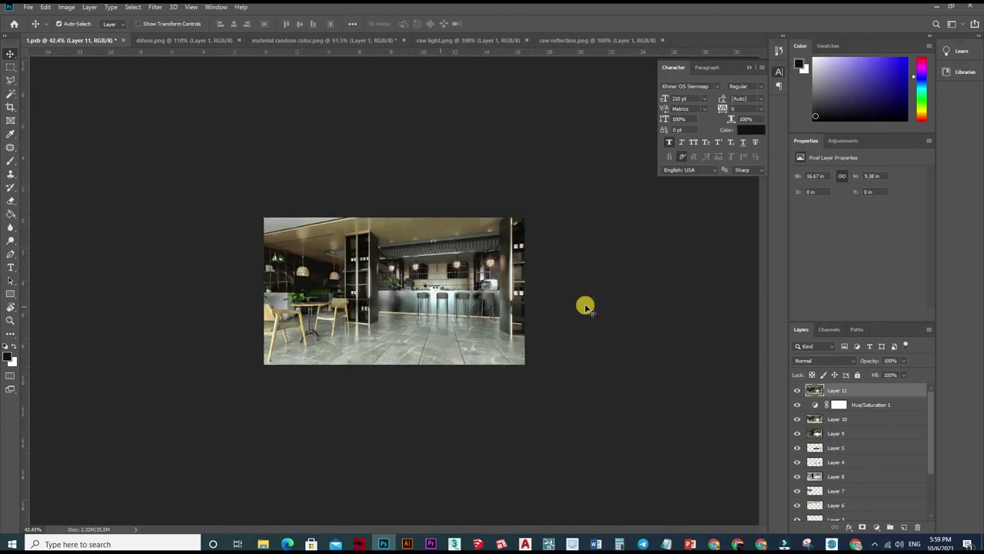
scroll(570, 323, "up", 4)
scroll(525, 304, "up", 2)
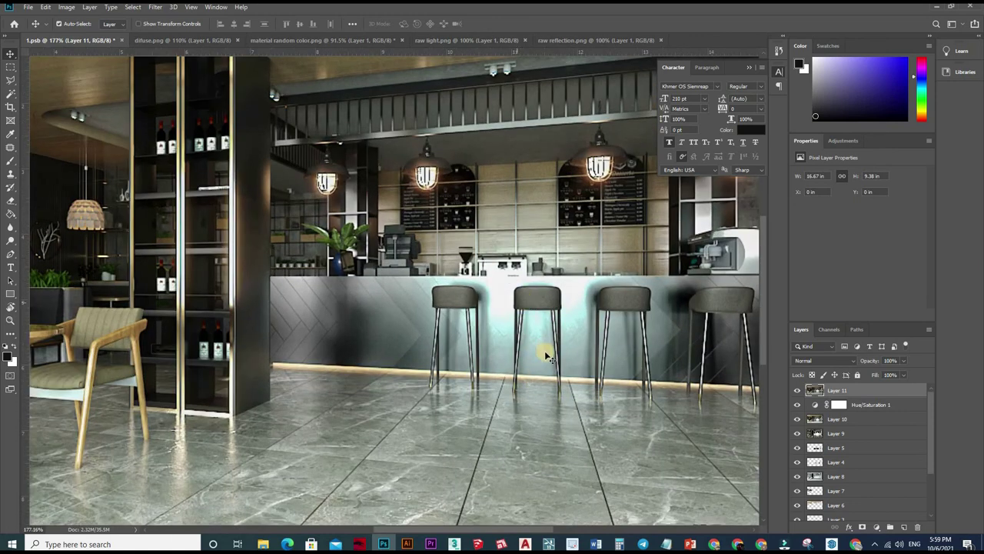
scroll(546, 356, "down", 1)
scroll(549, 362, "down", 1)
scroll(552, 344, "down", 1)
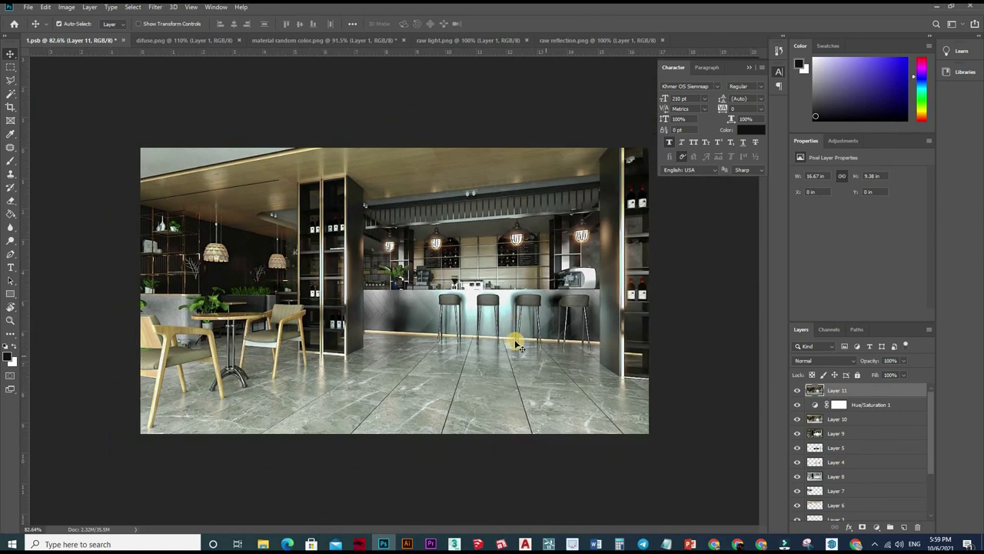
scroll(516, 341, "down", 1)
scroll(533, 372, "down", 1)
scroll(508, 307, "up", 1)
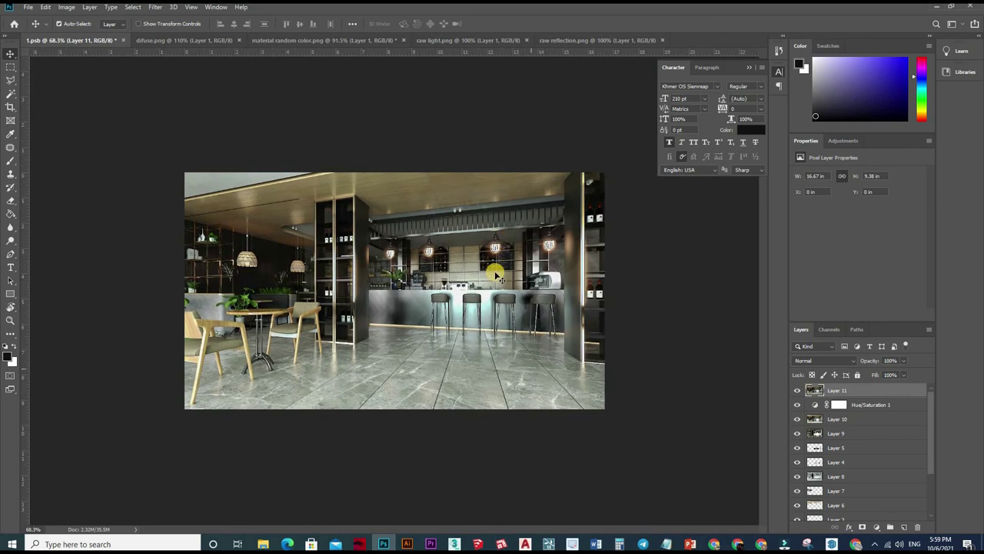
scroll(498, 288, "down", 1)
scroll(530, 295, "up", 1)
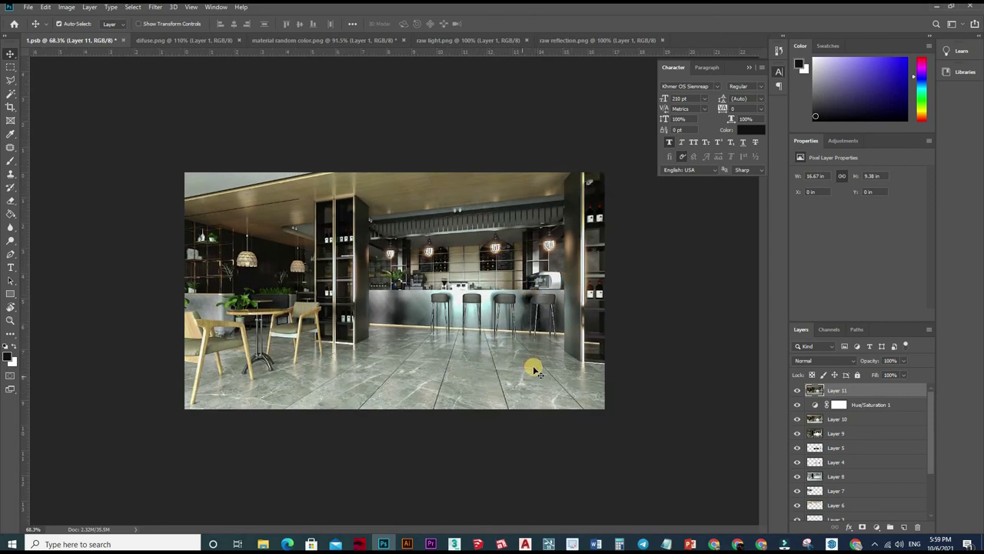
left_click(797, 390)
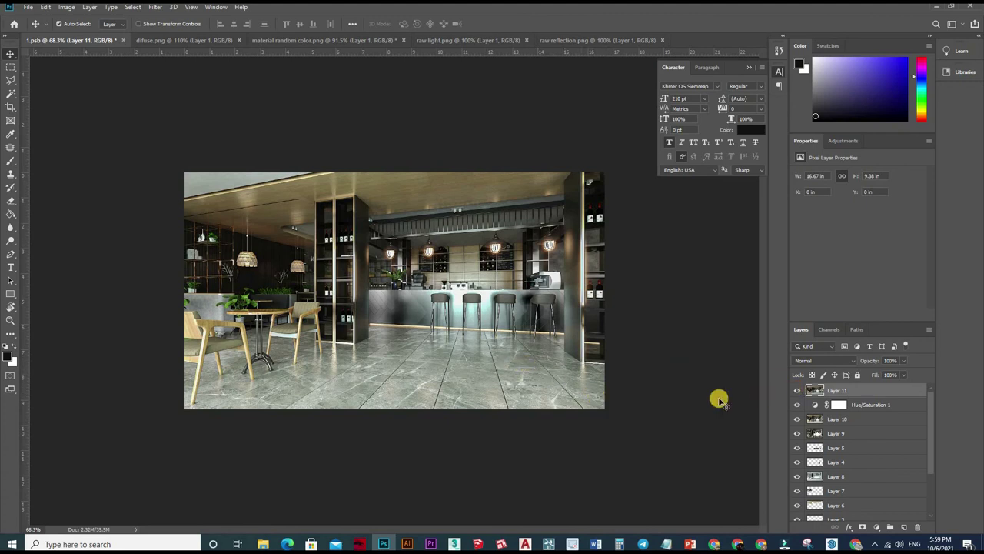
left_click(796, 390)
left_click(796, 391)
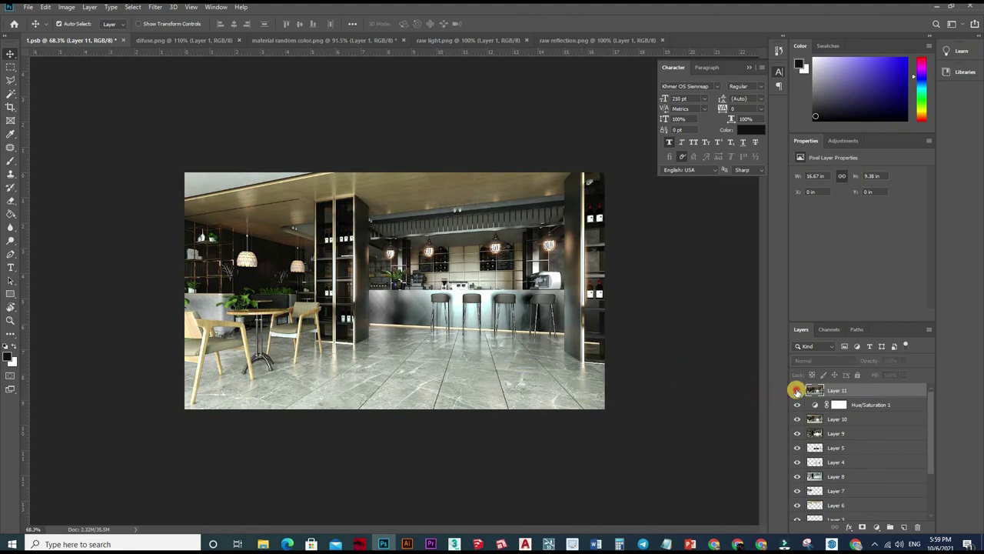
left_click(797, 391)
left_click(797, 391)
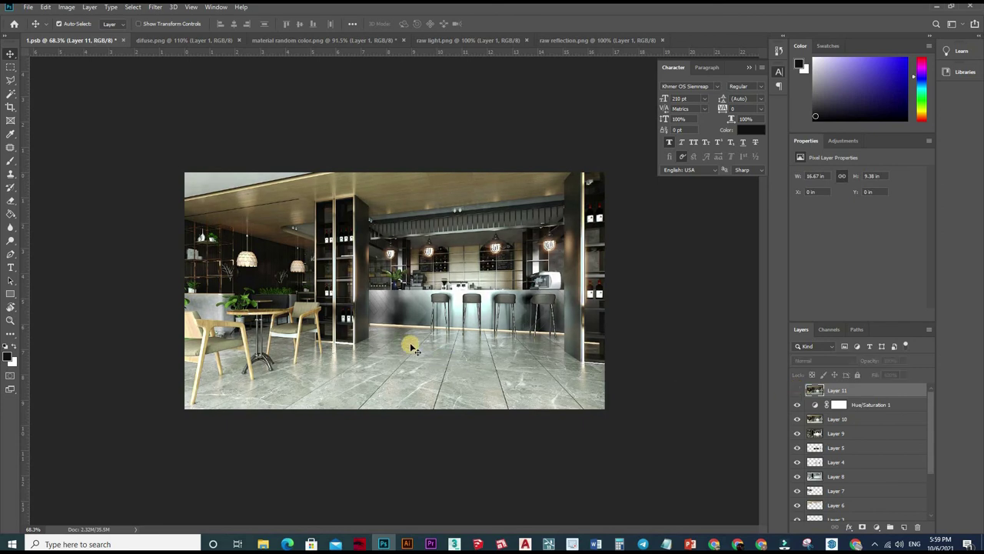
left_click(797, 390)
scroll(796, 391, "down", 1)
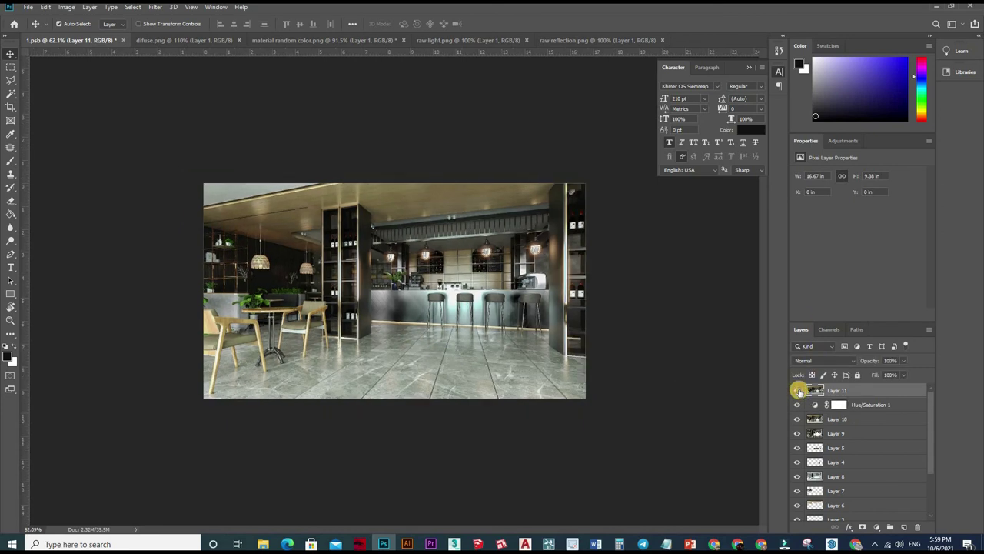
left_click(797, 390)
left_click(797, 391)
left_click(798, 391)
scroll(520, 323, "up", 2)
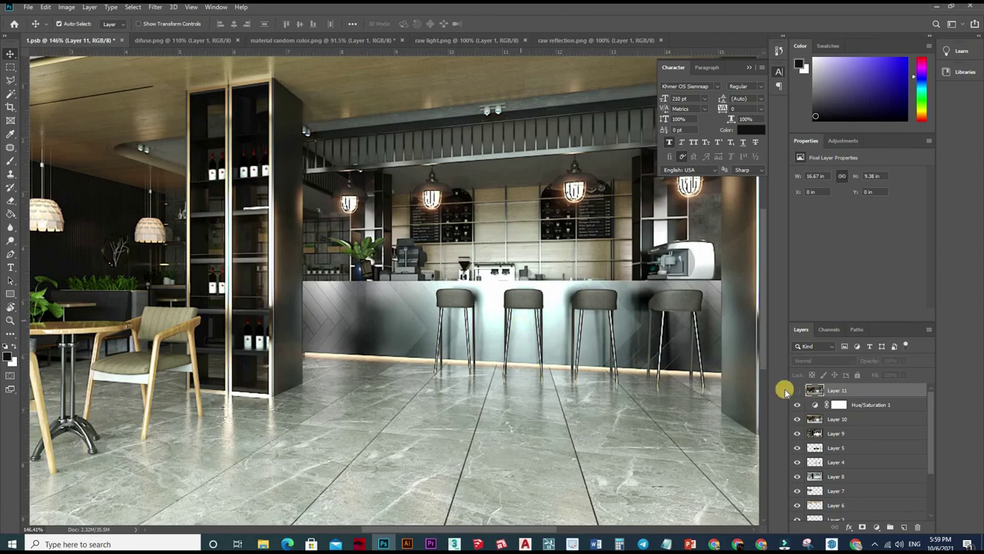
left_click(797, 390)
left_click(796, 391)
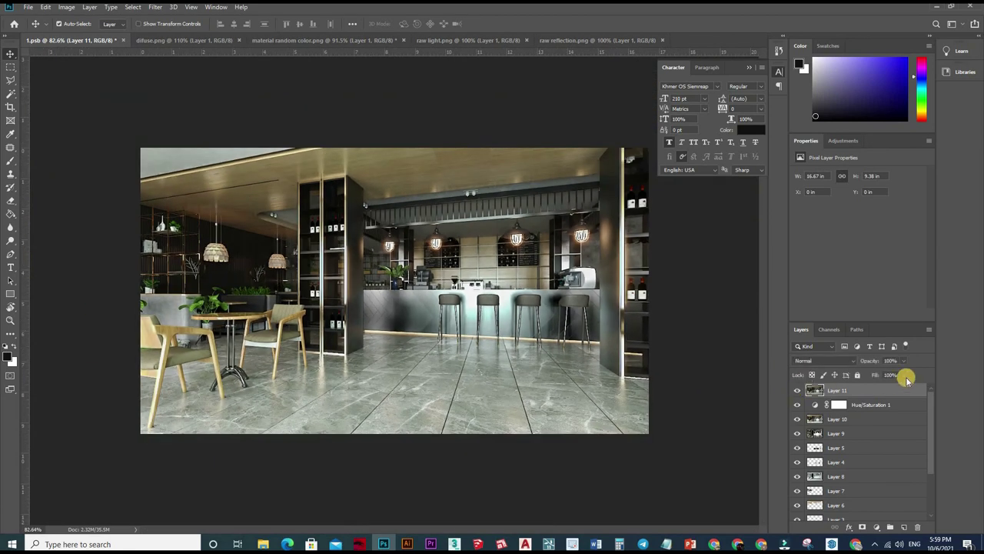
left_click(806, 362)
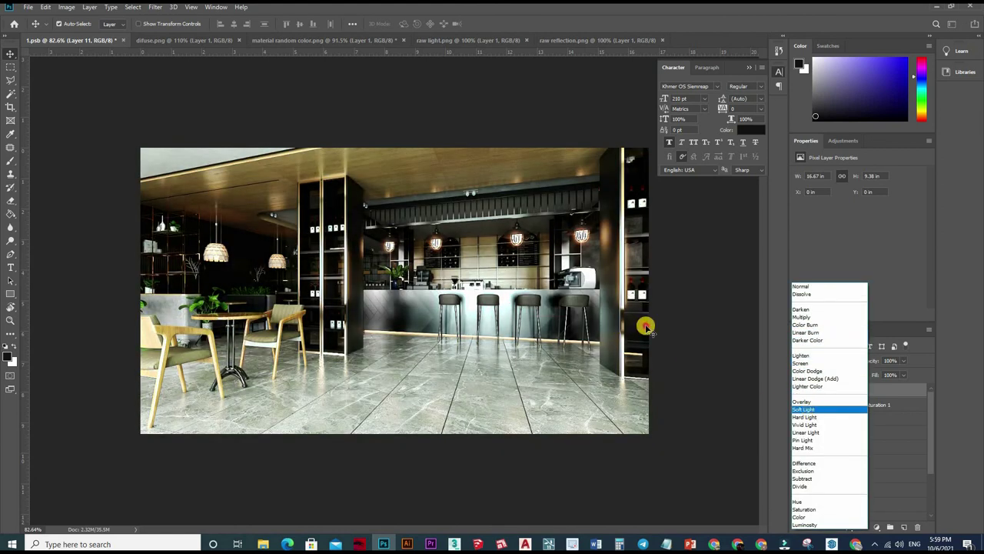
left_click(566, 326)
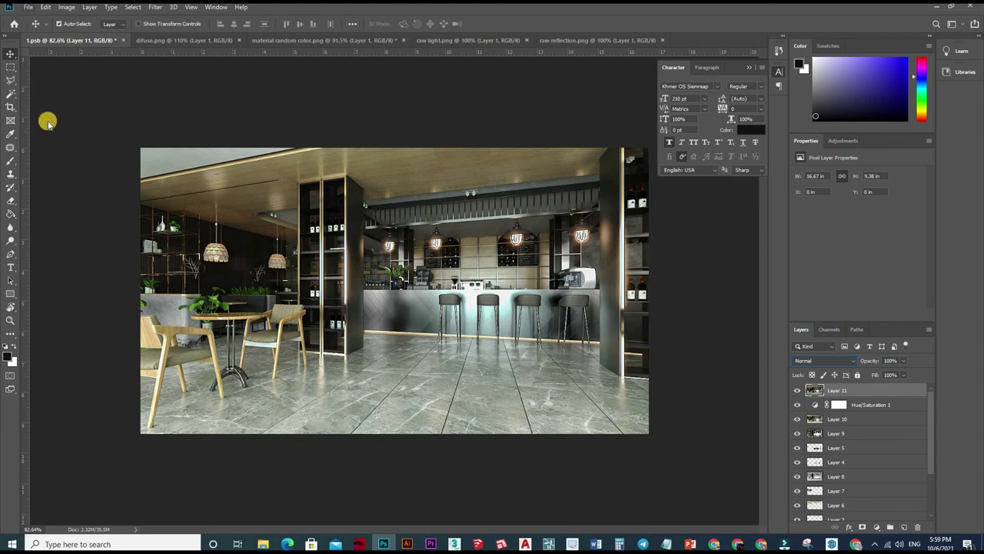
Save the image as JPEG named 1 in a new folder inside pic.
key("alt+f")
key("Return")
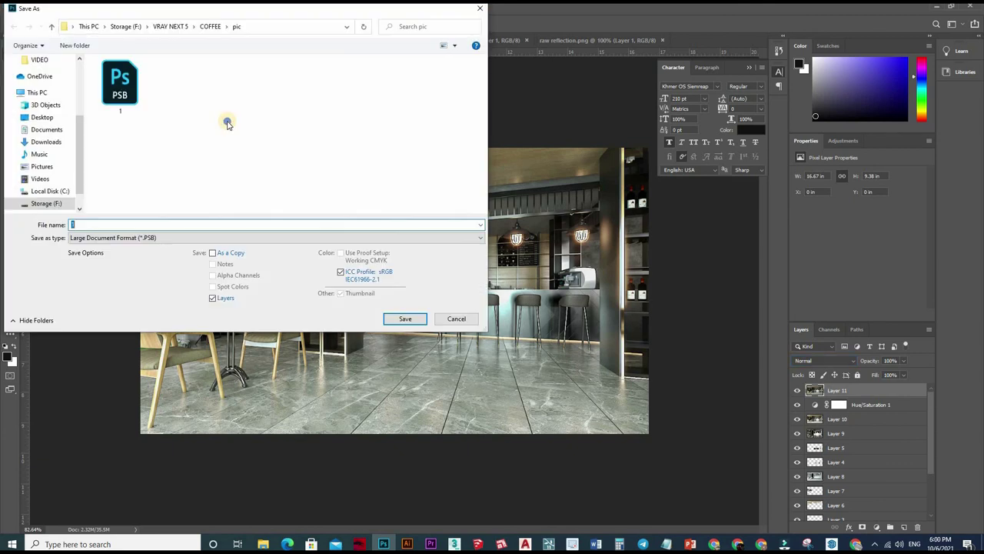
right_click(324, 219)
mouse_move(271, 218)
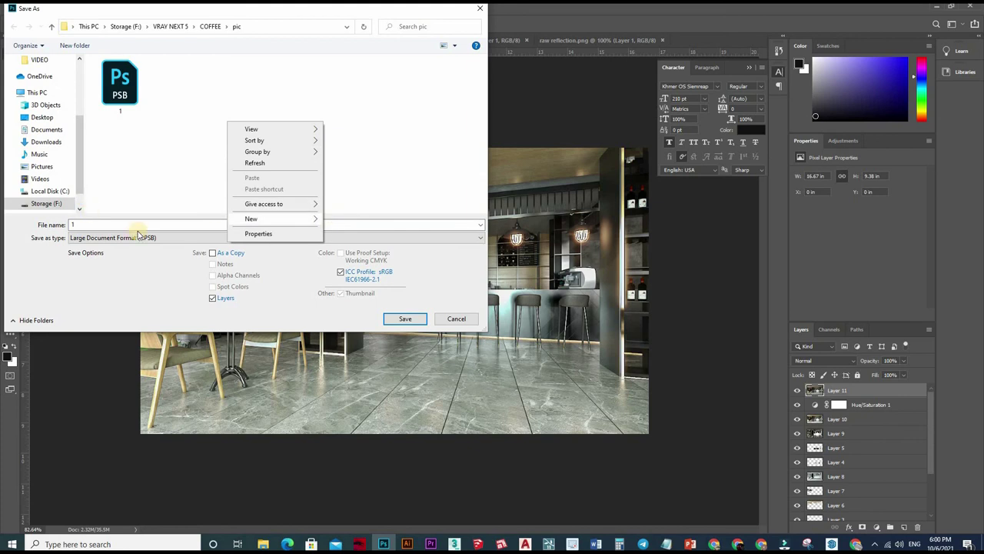
left_click(353, 219)
key("Return")
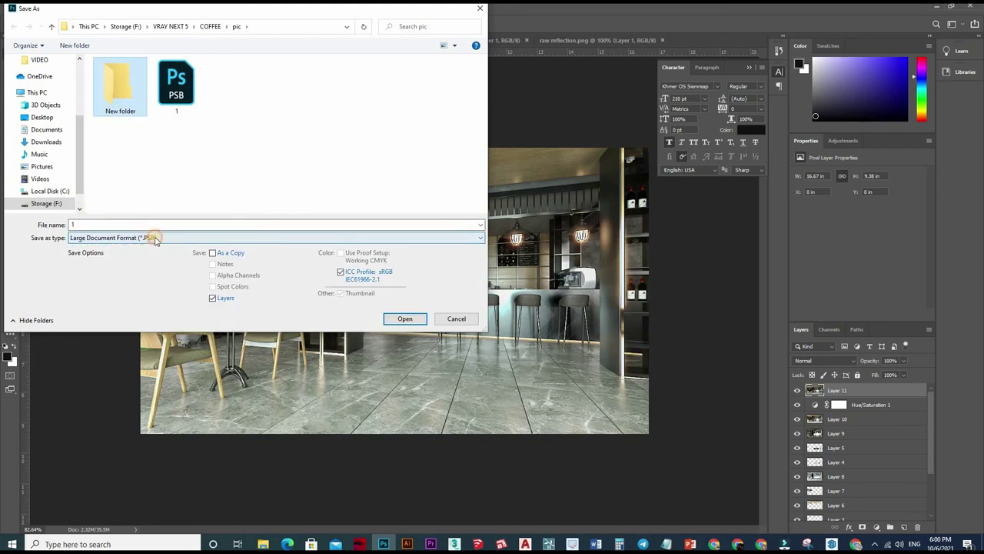
key("Return")
left_click(277, 238)
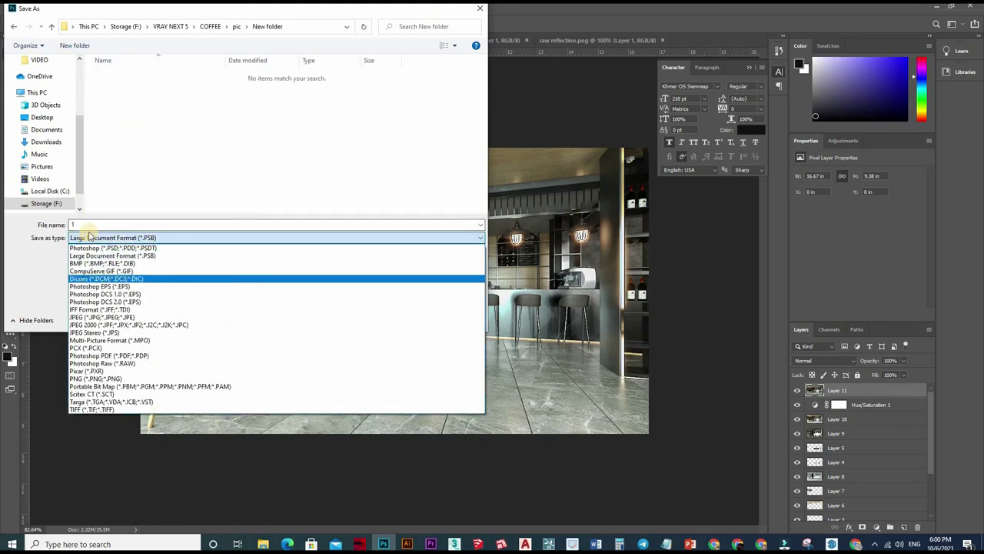
left_click(231, 314)
left_click(399, 324)
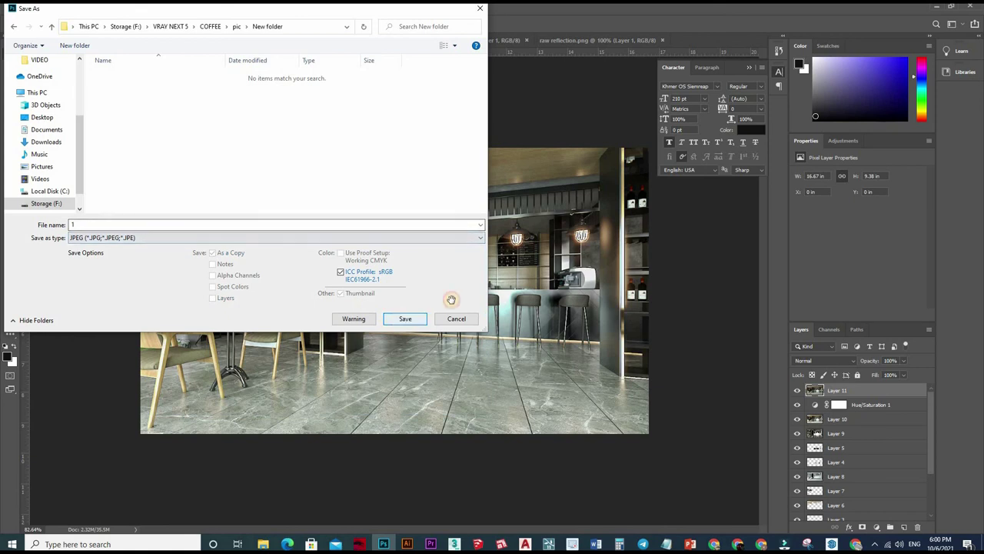
key("Return")
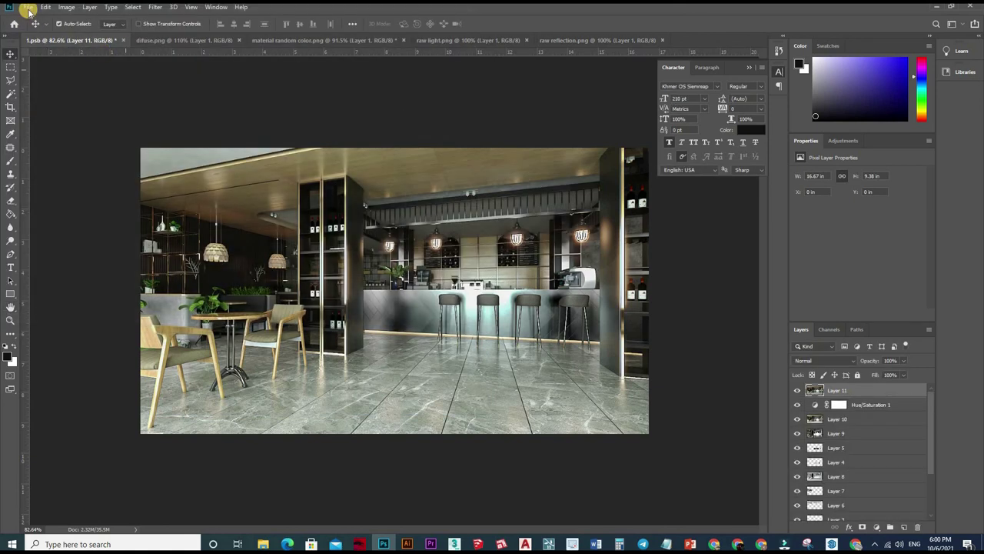
Save a second JPEG copy named 2 into the pic\New folder.
left_click(28, 7)
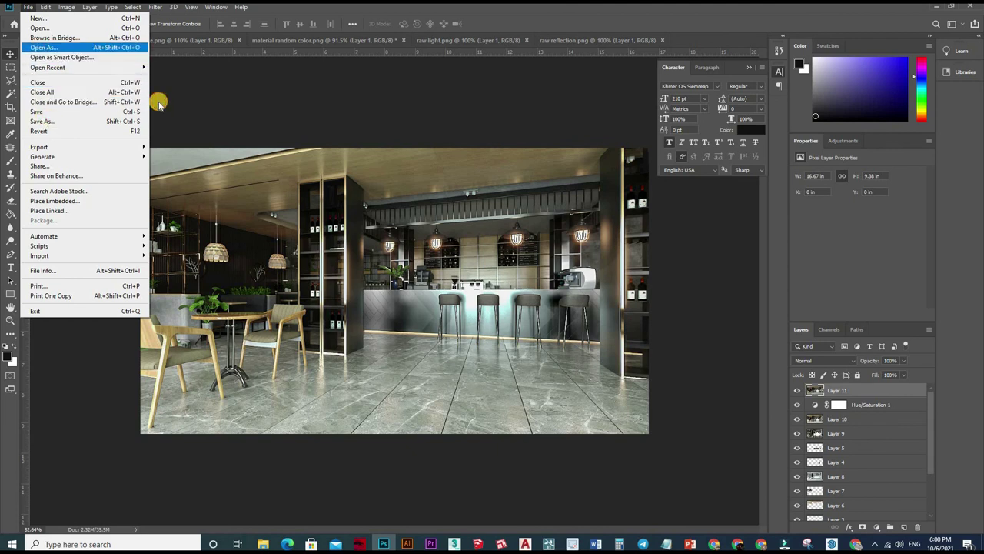
left_click(138, 121)
double_click(120, 87)
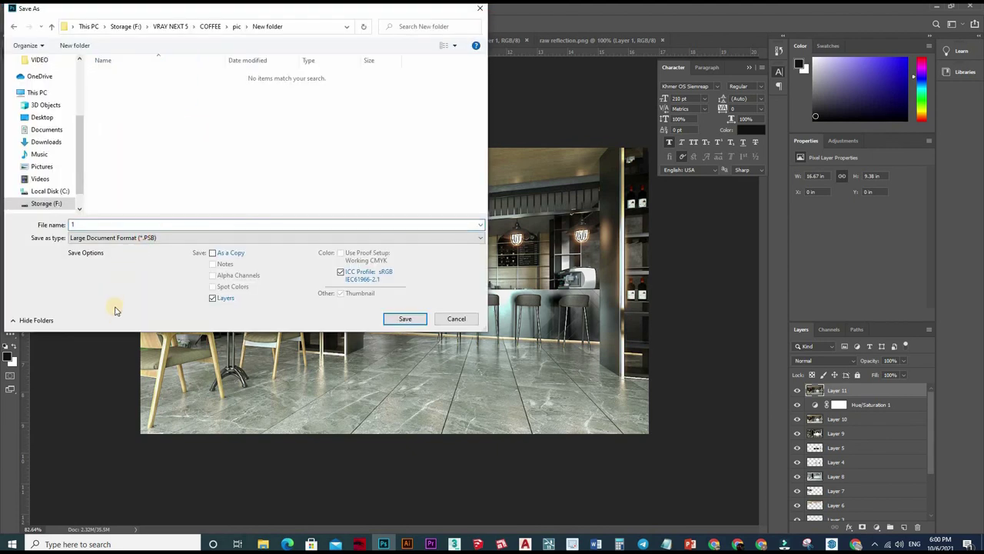
left_click(123, 284)
left_click(97, 238)
left_click(123, 288)
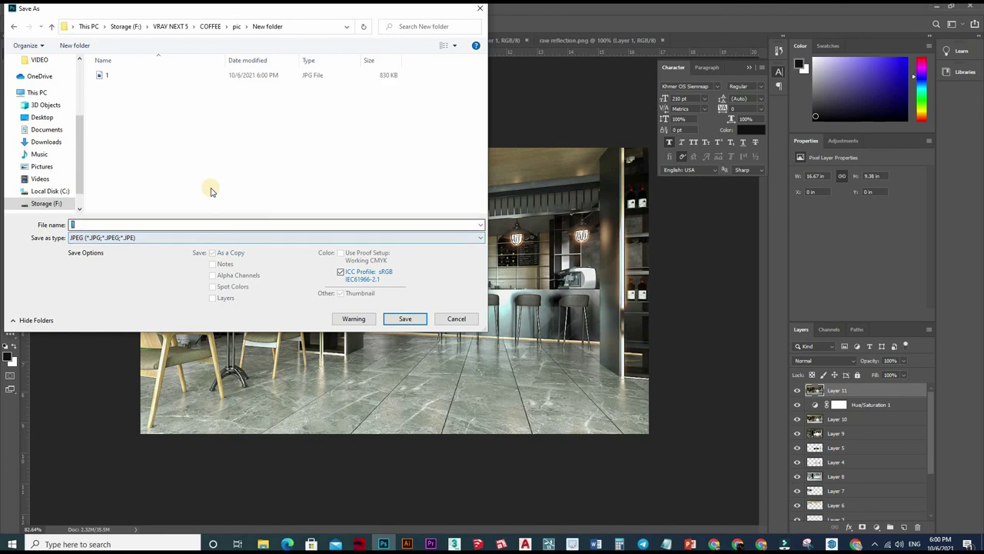
left_click(407, 317)
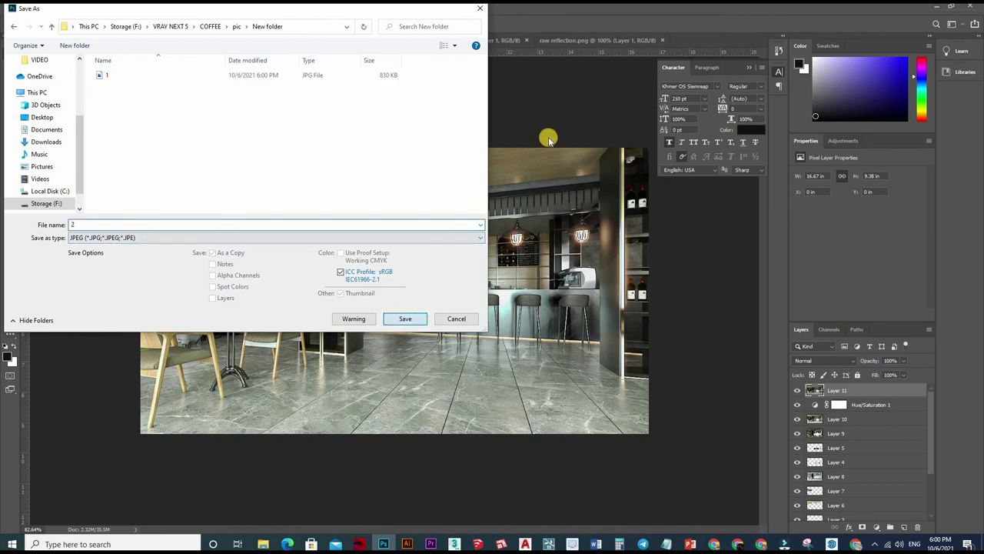
key("Return")
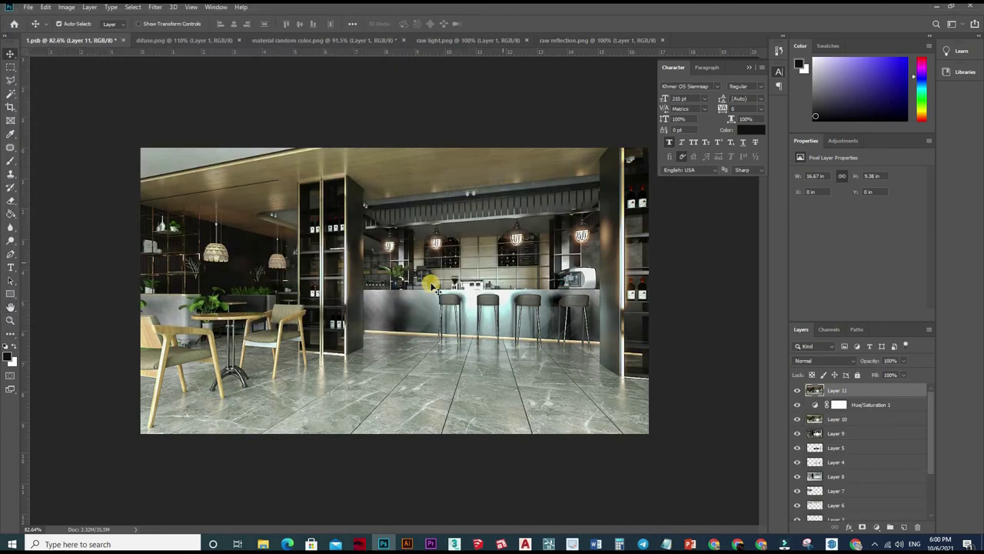
scroll(180, 63, "down", 2, "alt")
scroll(394, 274, "up", 1, "alt")
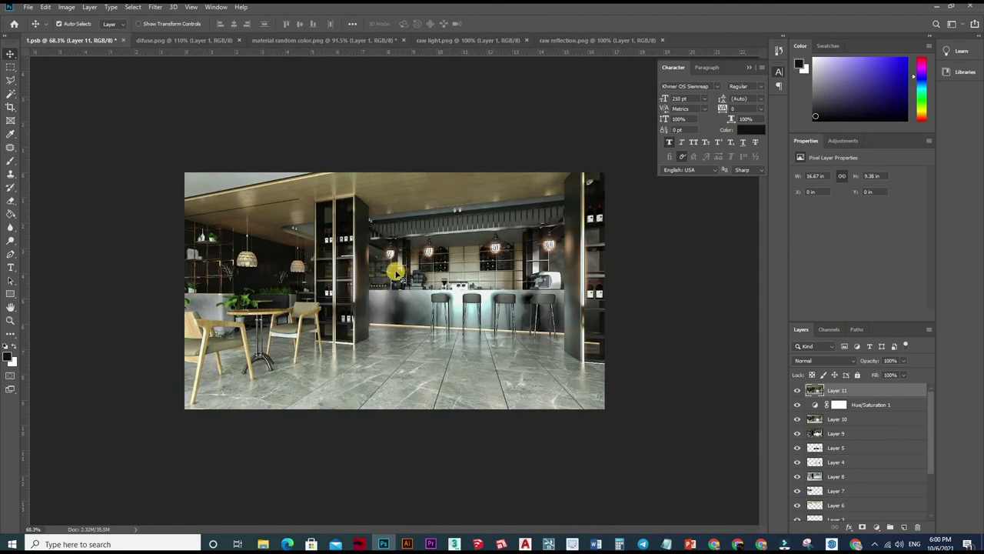